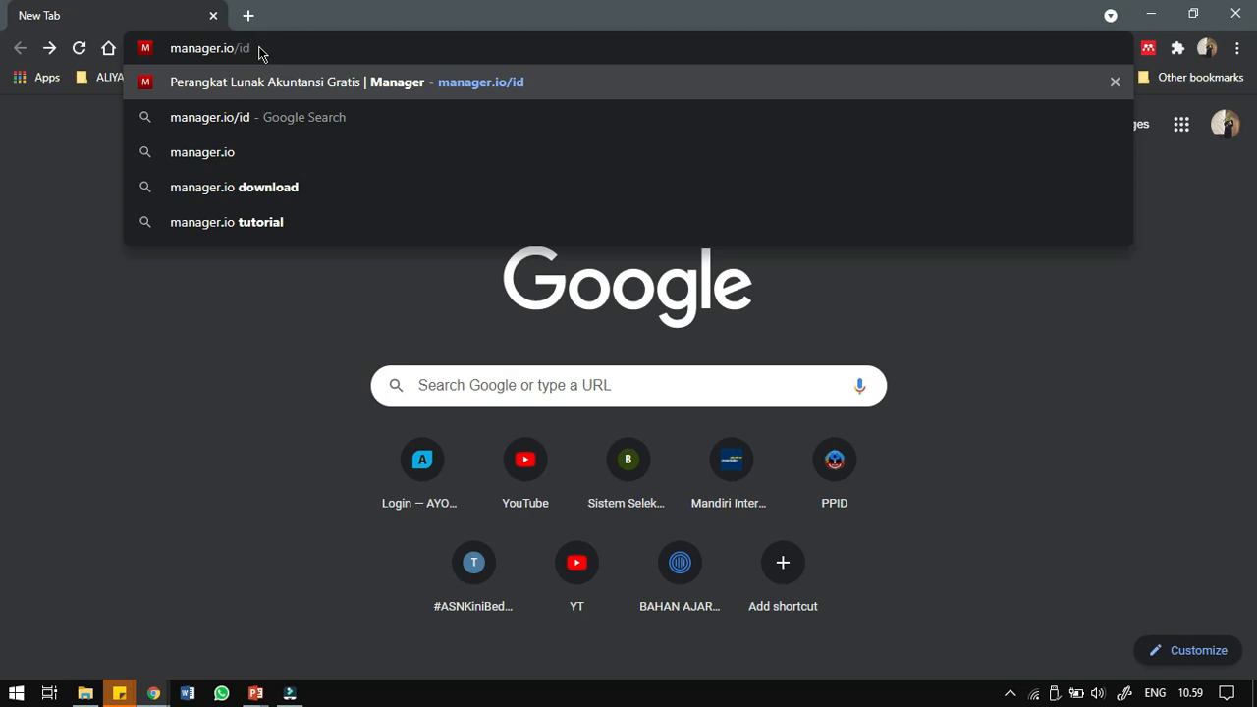
Open the Manager website at manager.io/id and look through its download options, feature list and language choices.
click(406, 84)
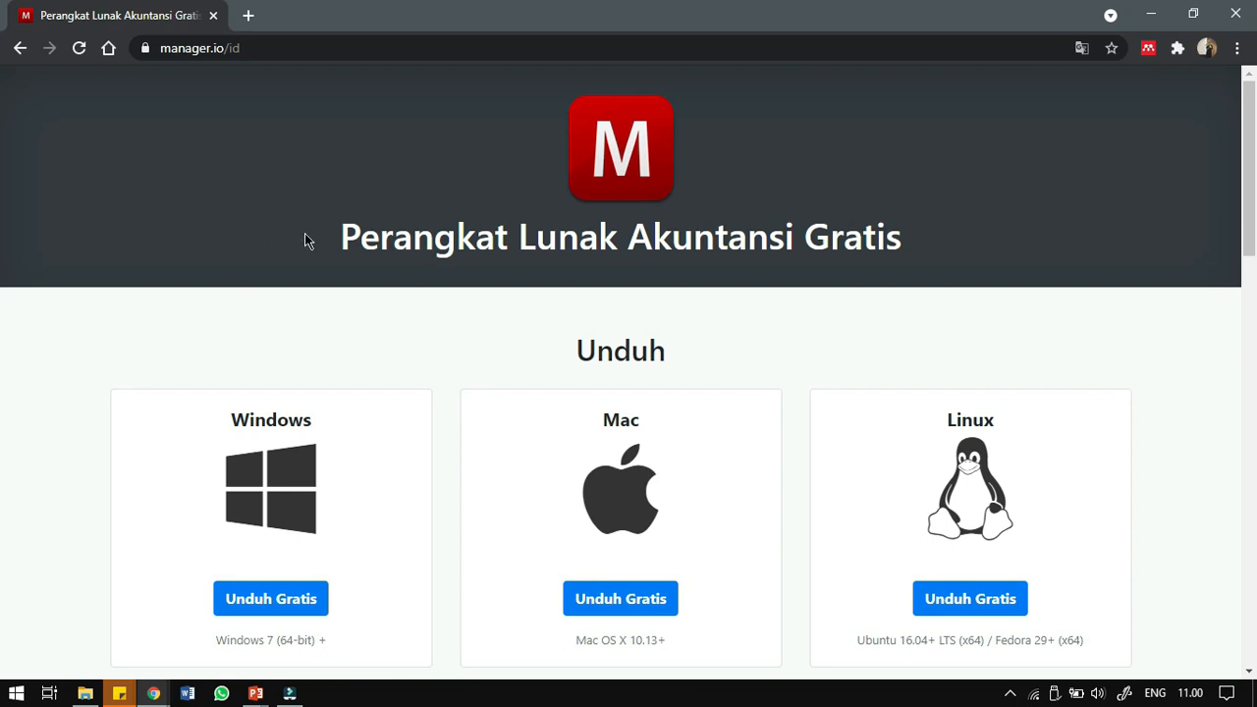
scroll(405, 271, down, 1)
scroll(404, 271, up, 1)
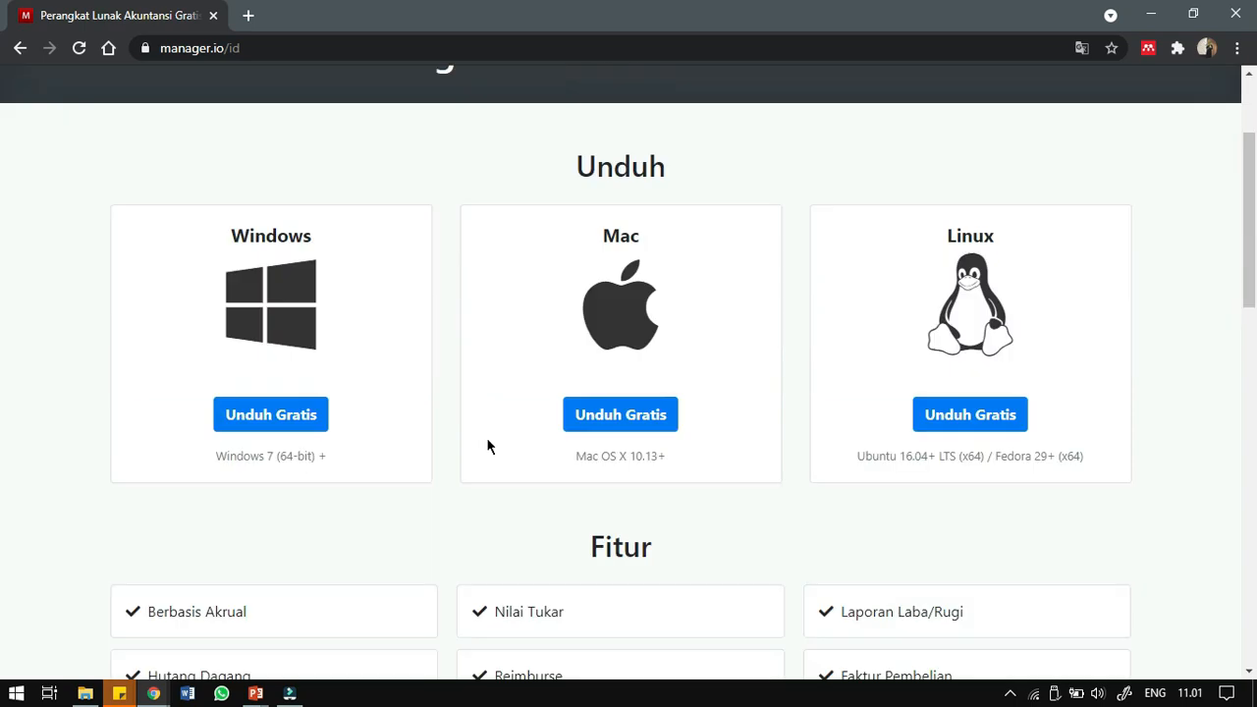
scroll(488, 443, down, 5)
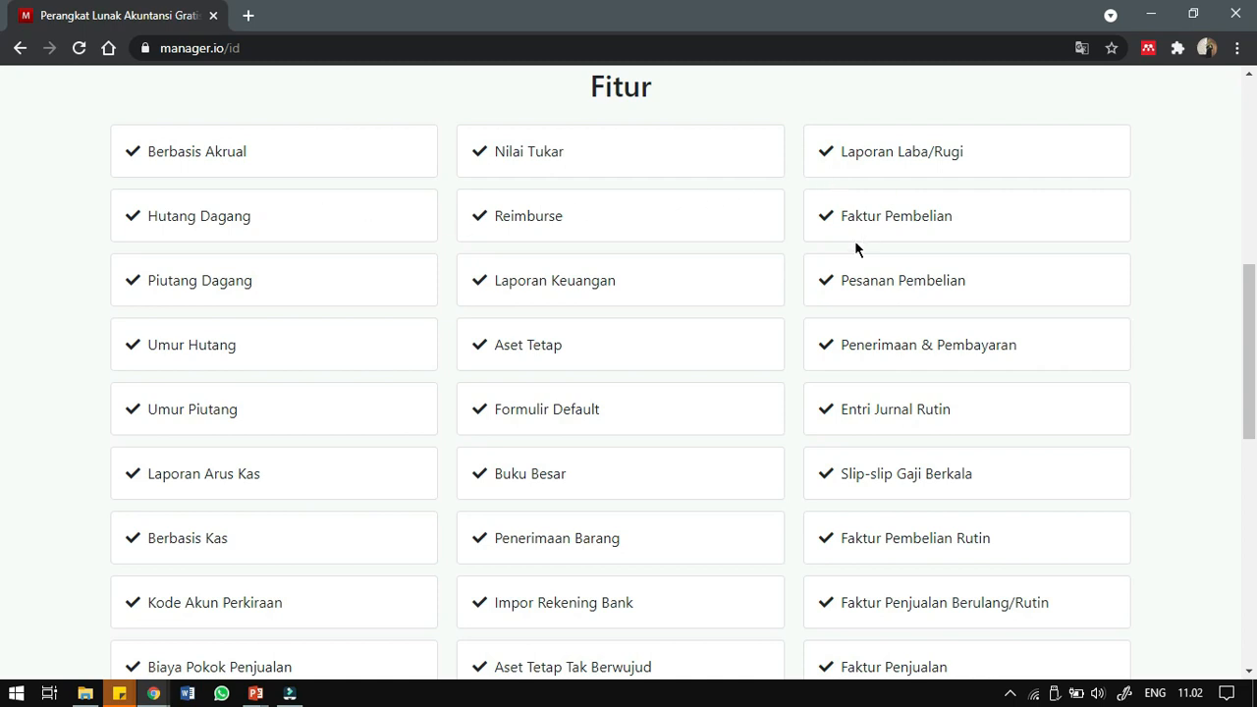
scroll(736, 360, down, 4)
scroll(732, 360, down, 5)
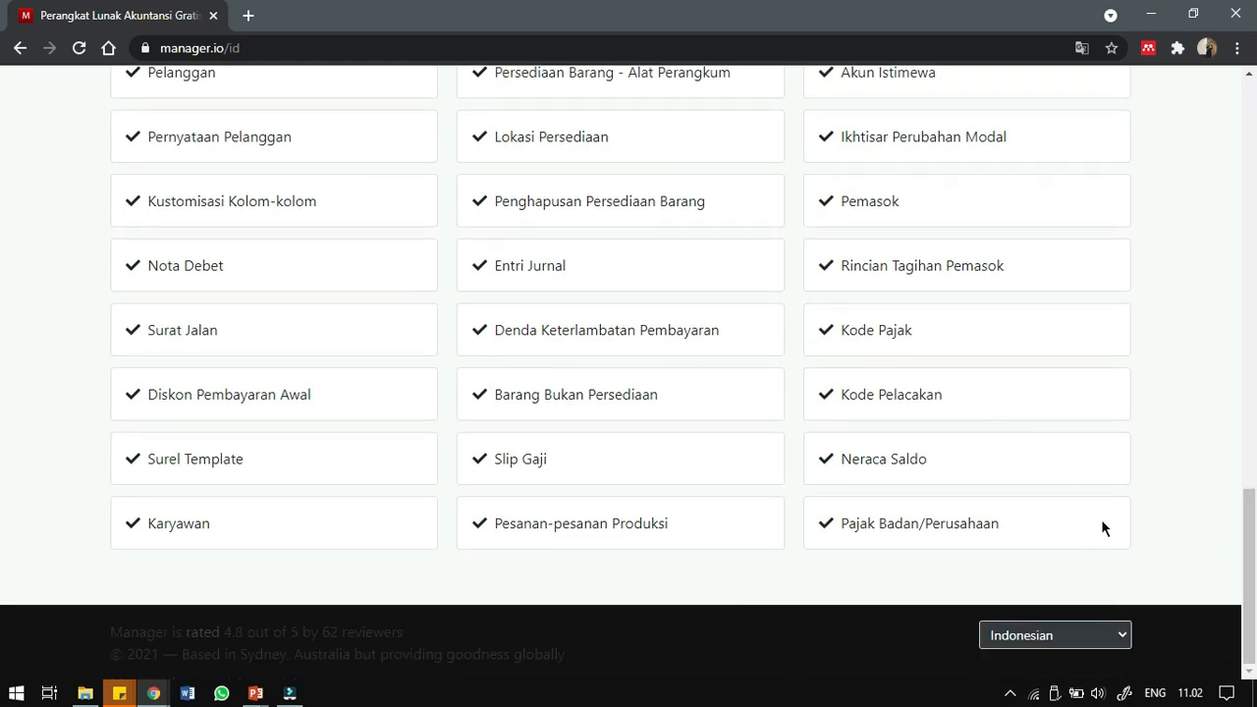
click(1122, 631)
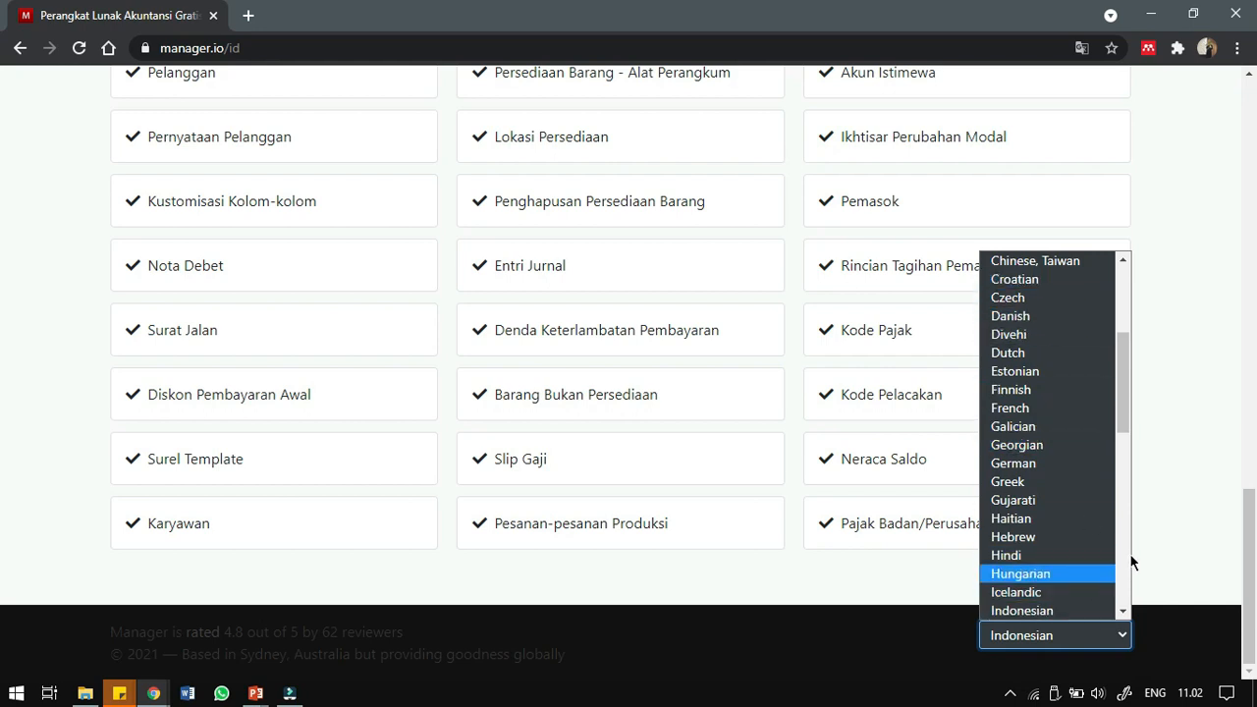
click(1178, 537)
scroll(525, 429, up, 15)
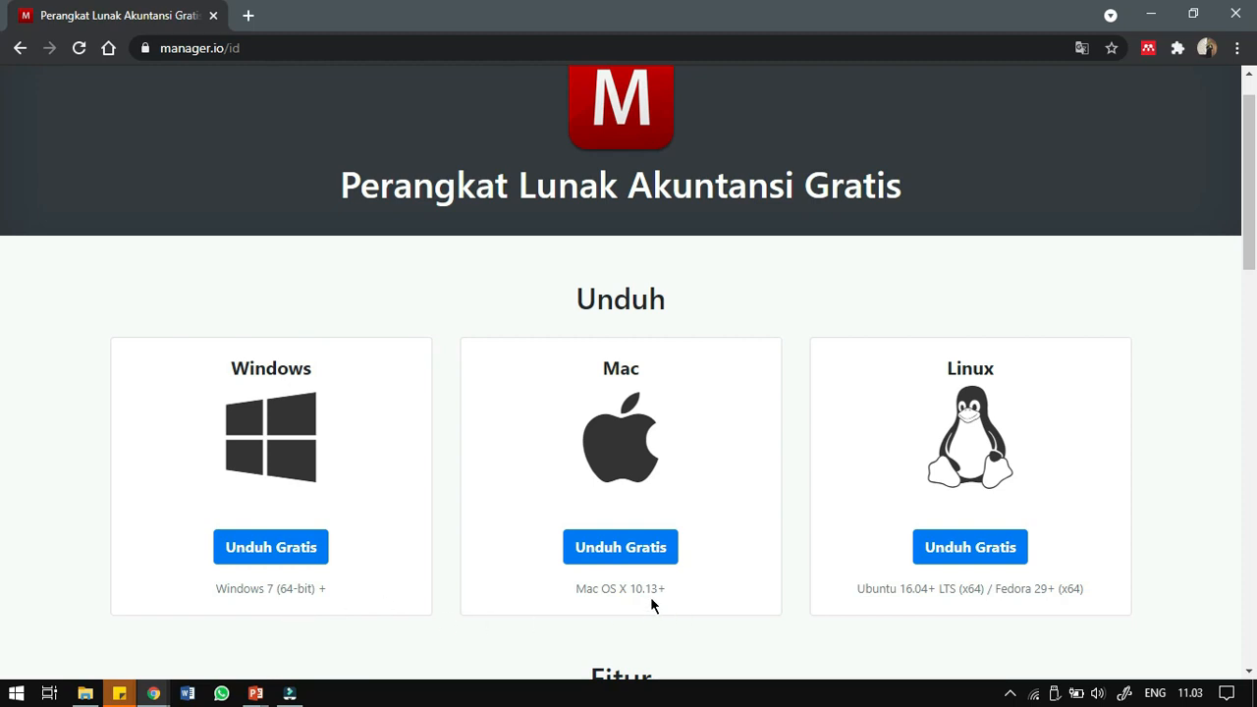
Download the free Windows version of Manager, saving the Manager-x64 installer in the manager folder within Music.
right_click(225, 563)
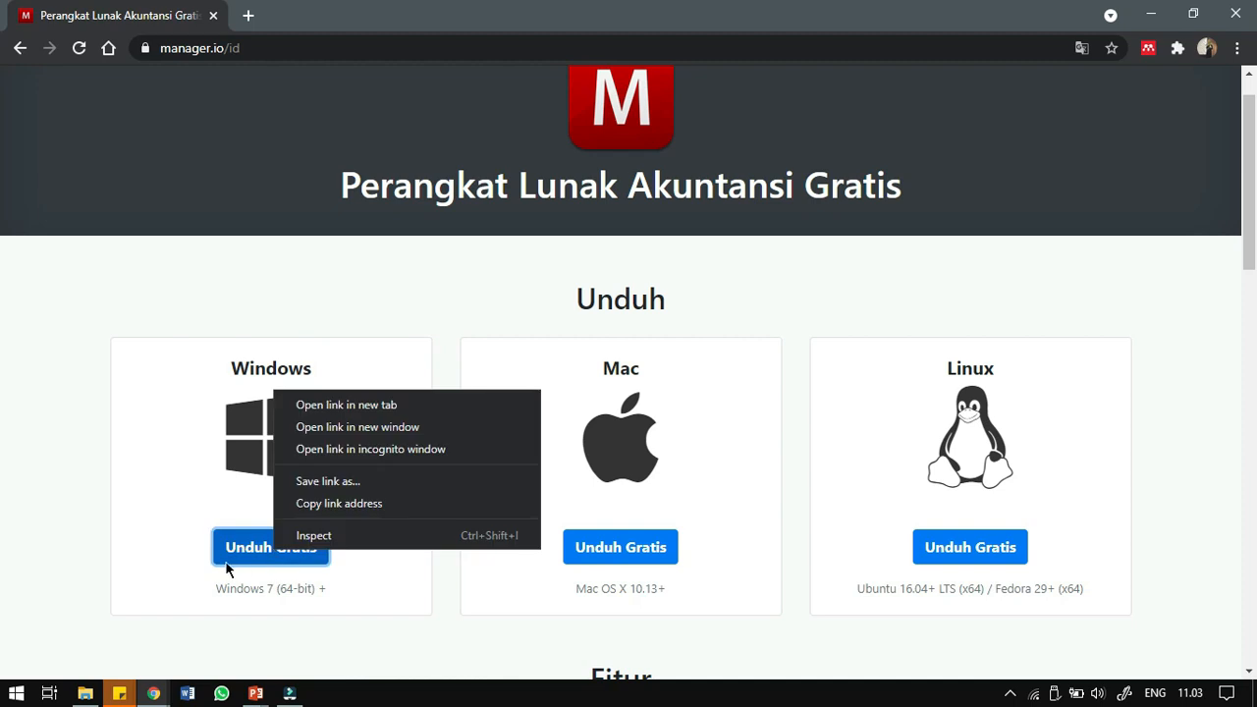
click(170, 585)
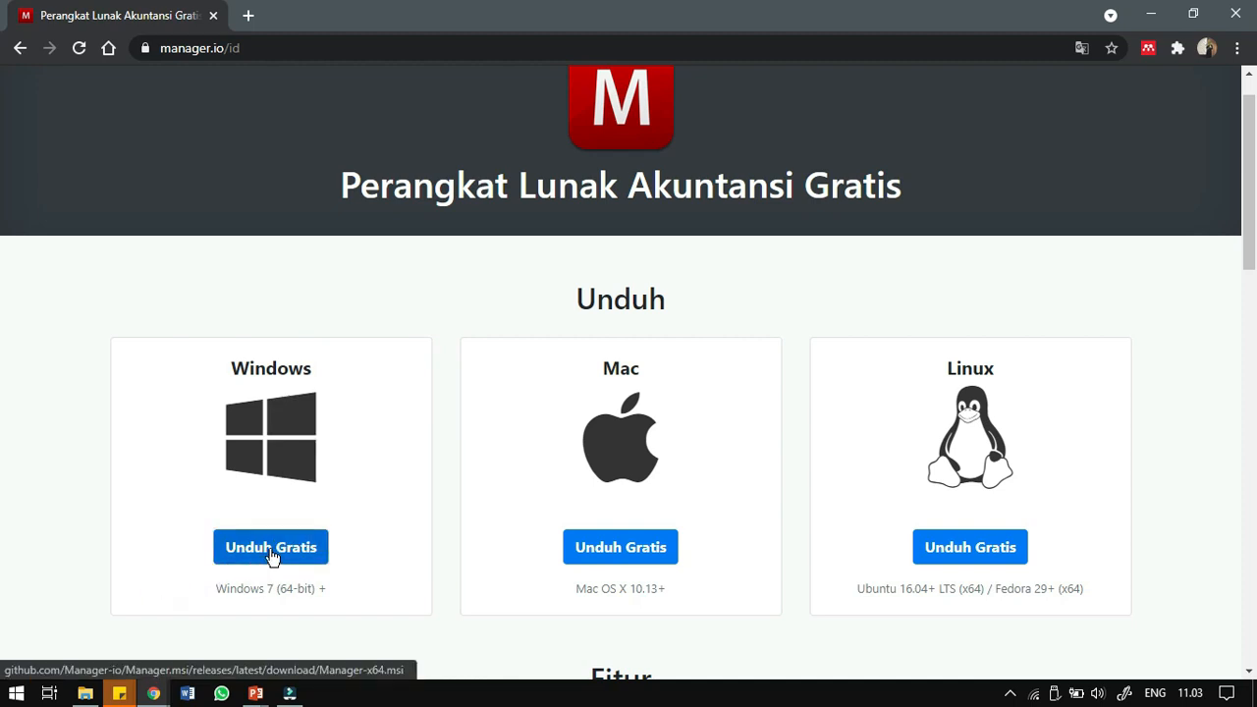
click(272, 556)
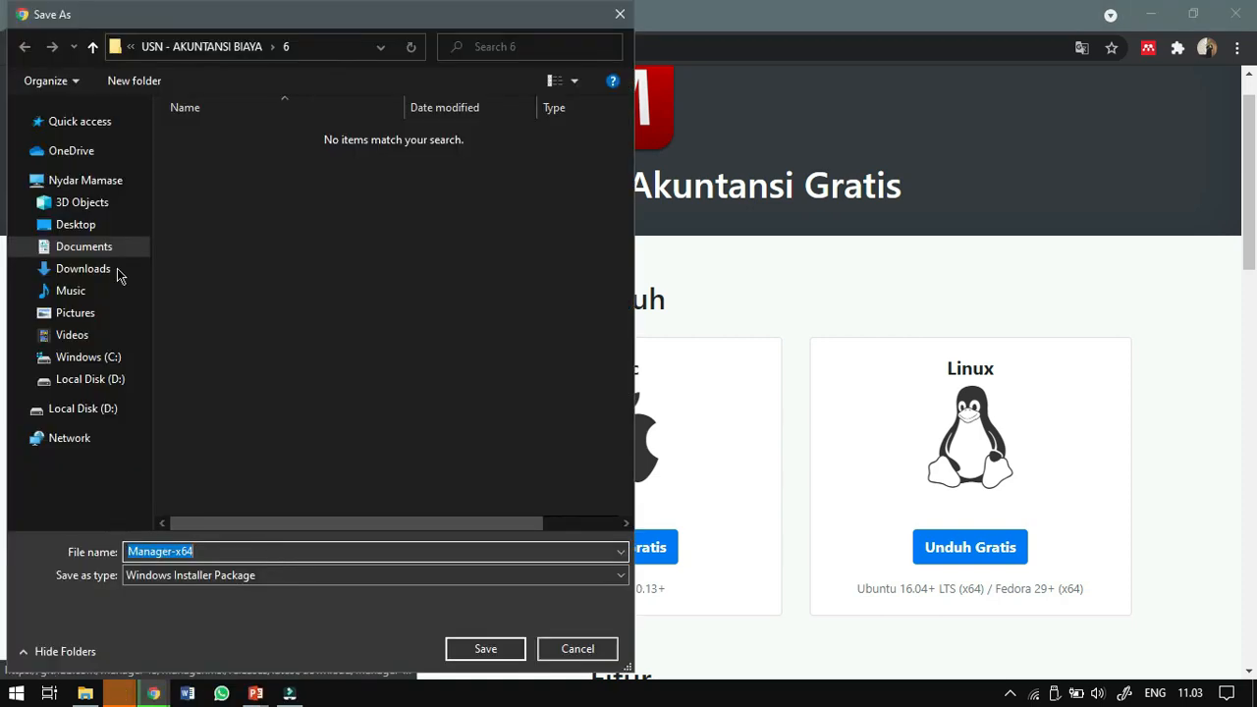
click(74, 315)
click(75, 291)
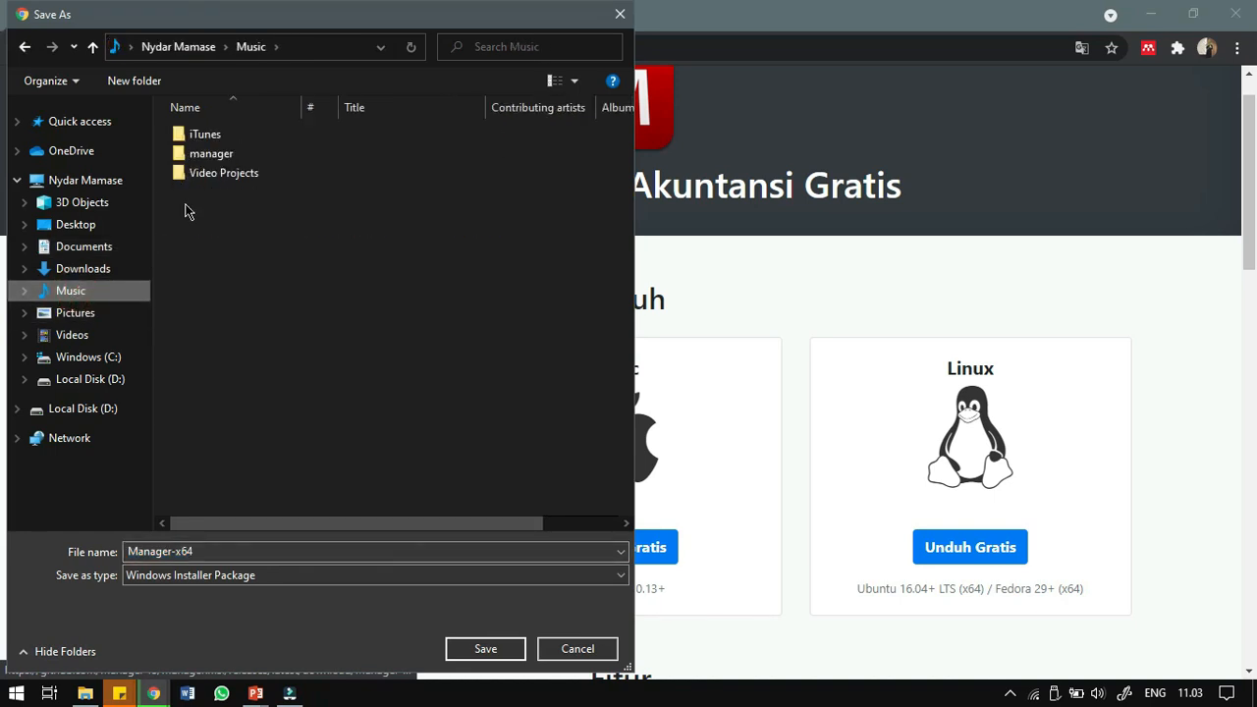
double_click(211, 155)
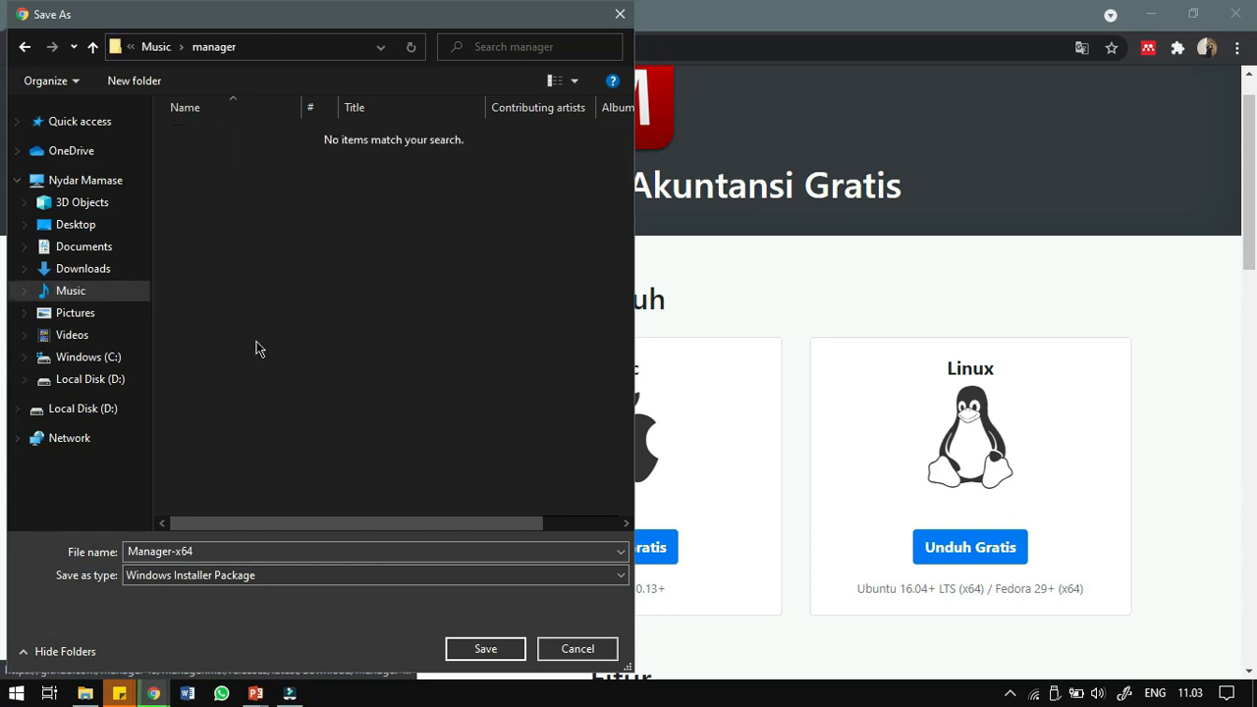
click(486, 649)
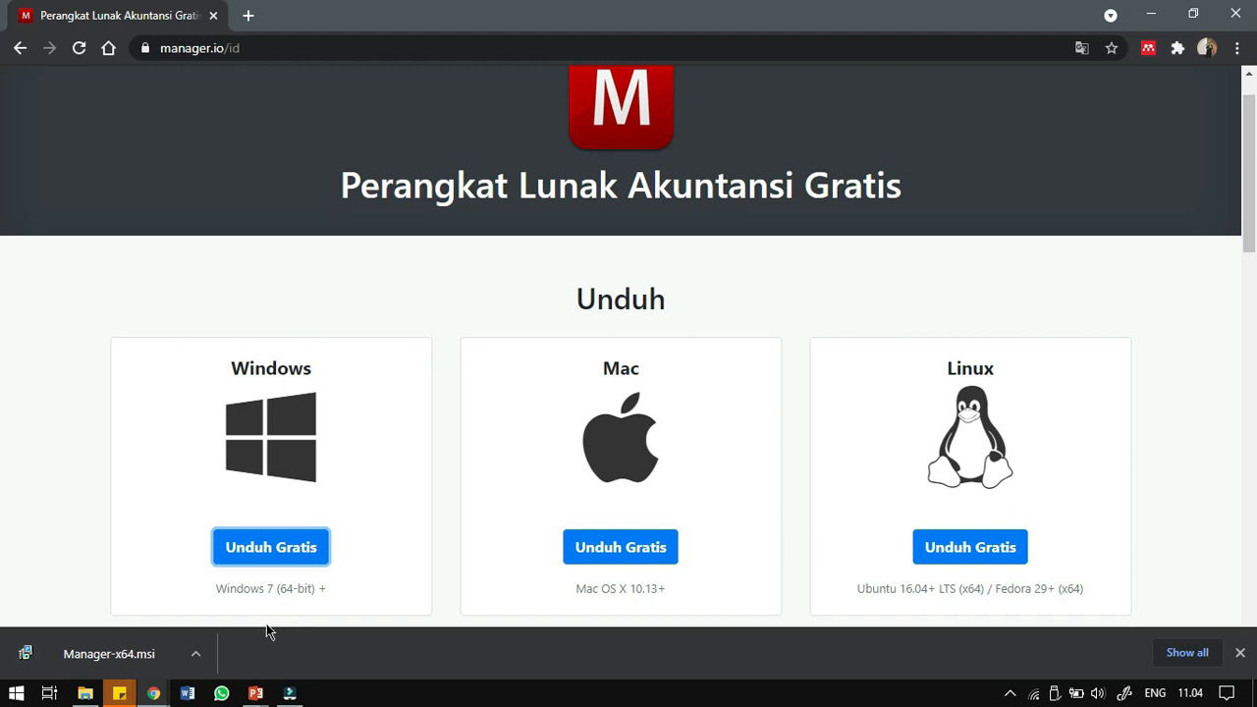
Show the downloaded Manager-x64.msi in its folder and launch its installation.
click(197, 657)
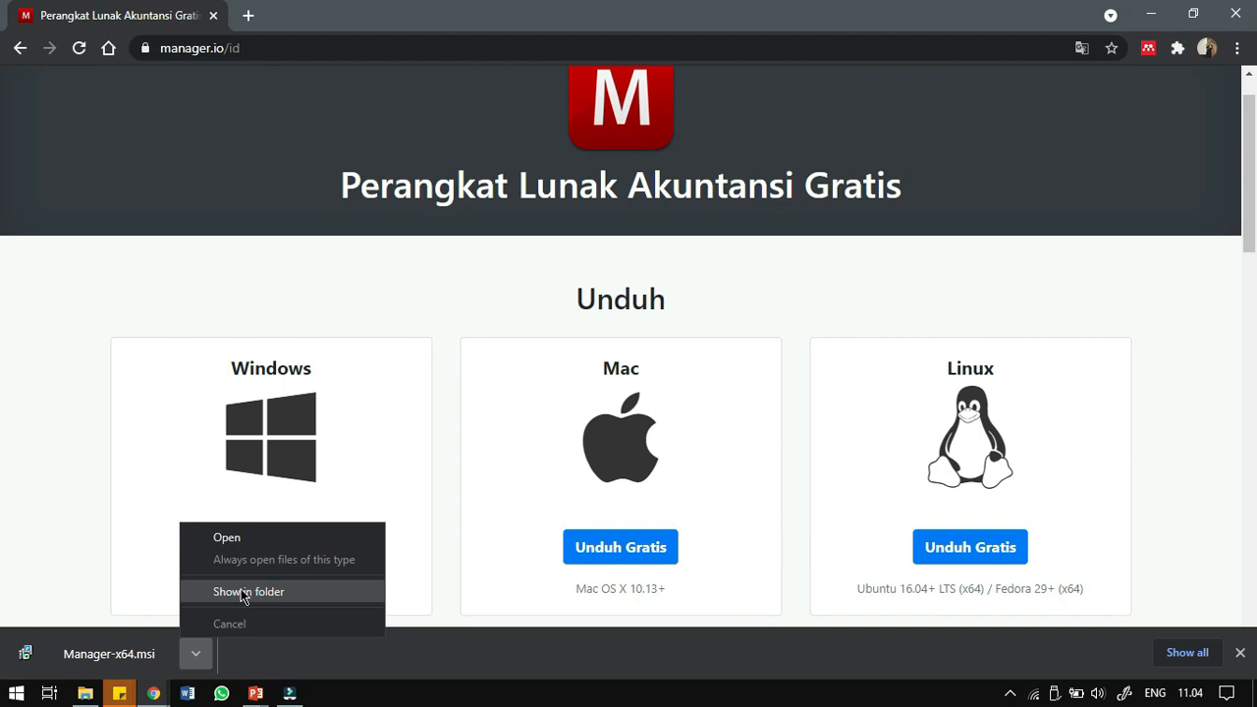
click(201, 662)
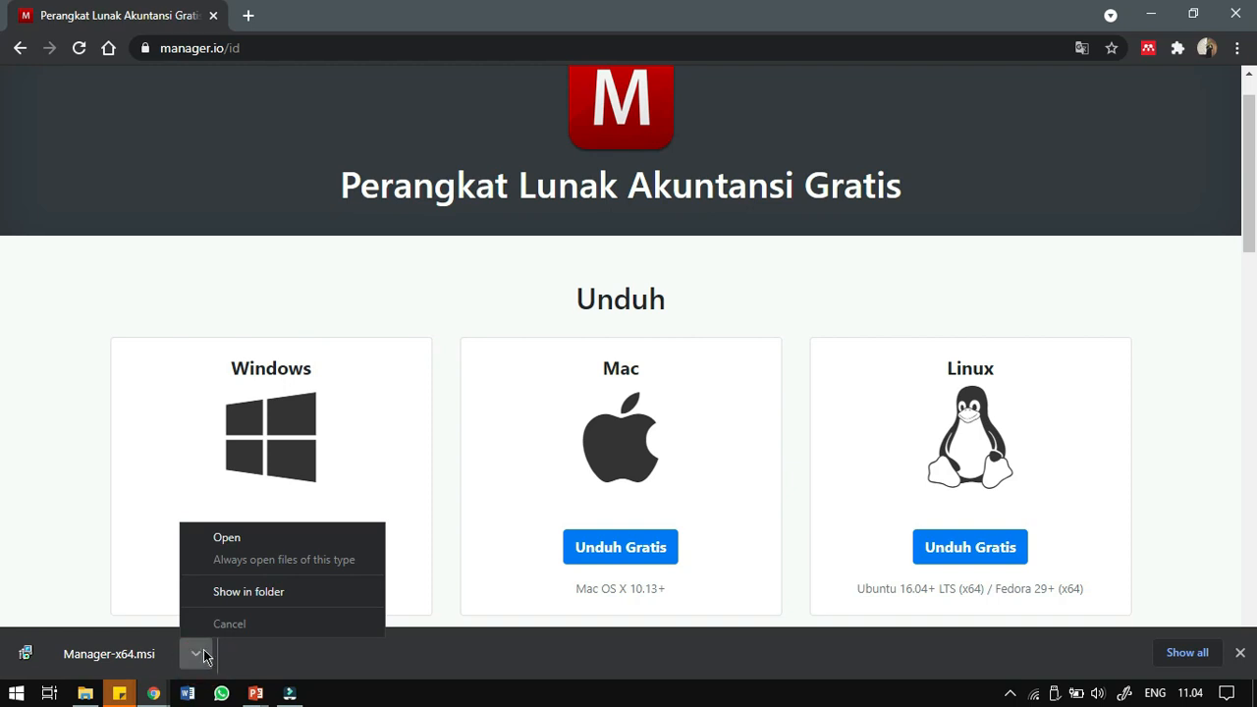
click(240, 592)
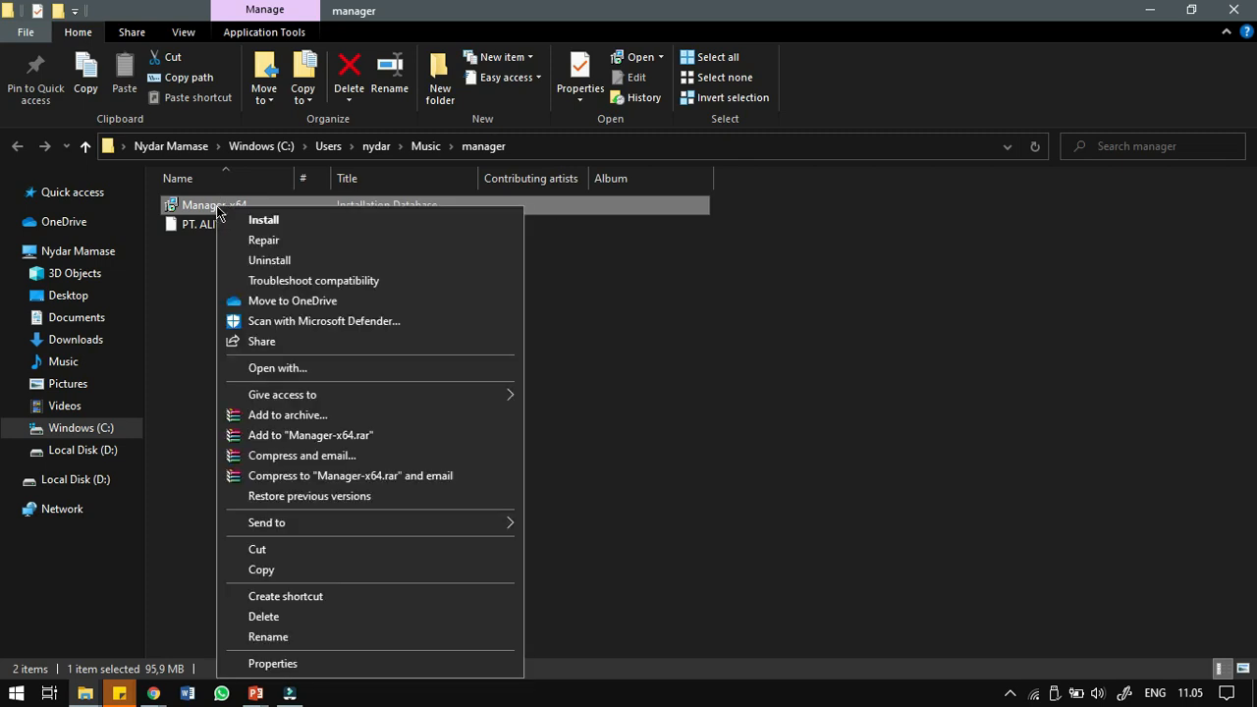
click(203, 256)
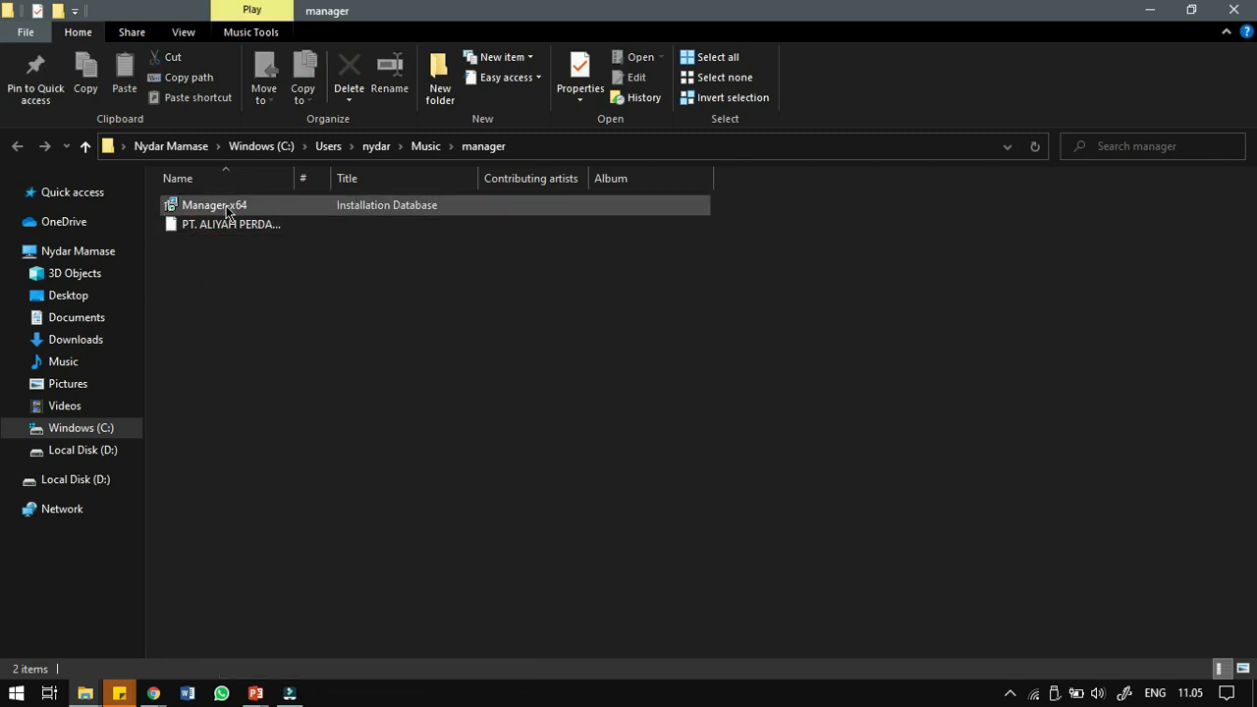
right_click(228, 210)
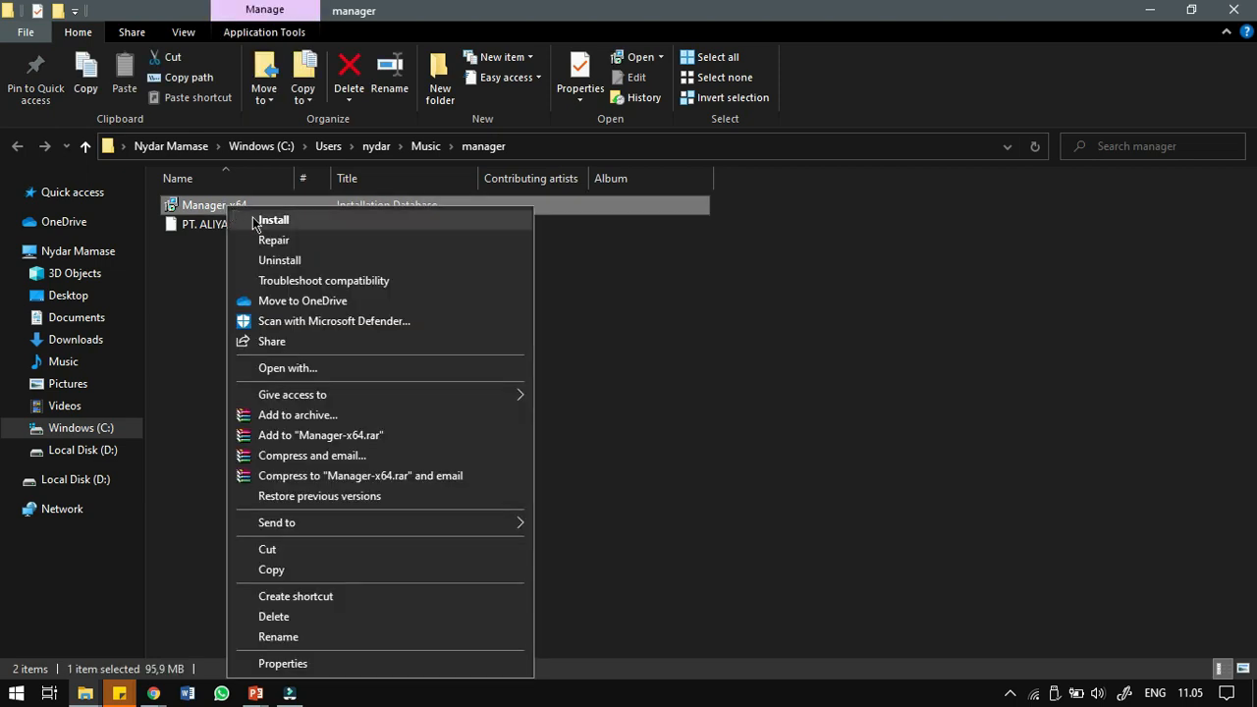
click(255, 220)
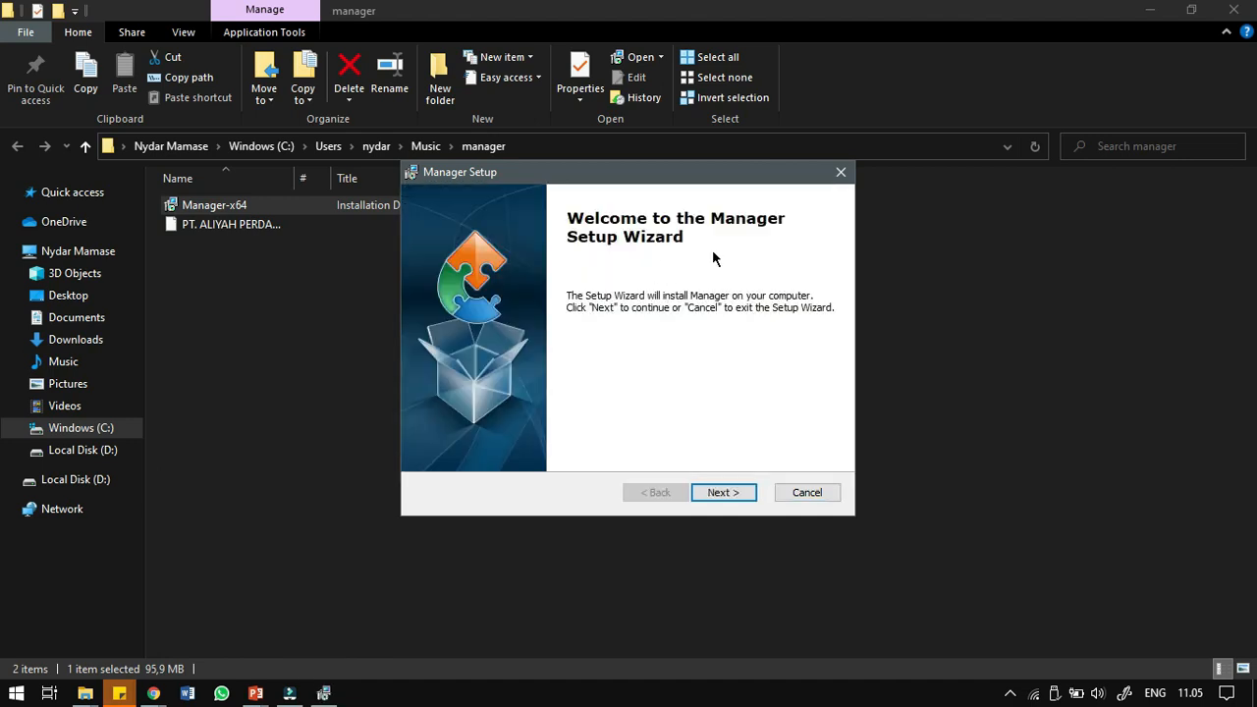
Install Manager in the default folder with a Desktop shortcut, and finish the setup without launching the program.
click(737, 491)
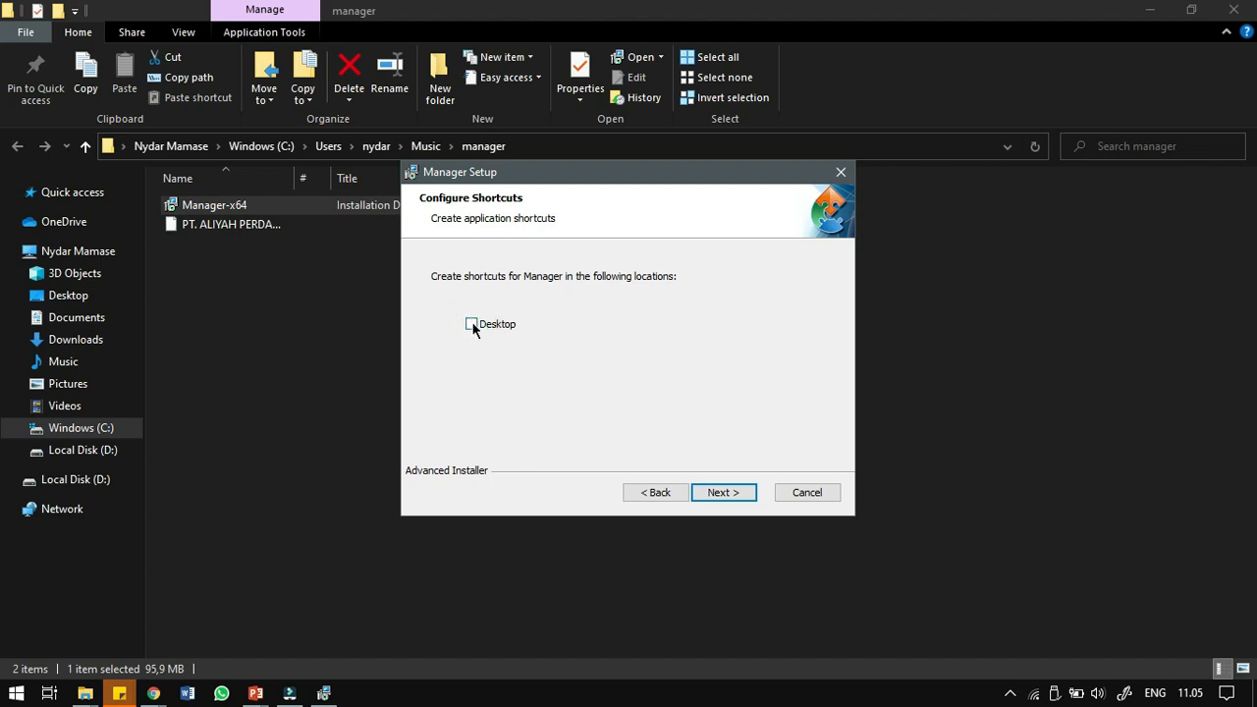
click(472, 325)
click(727, 492)
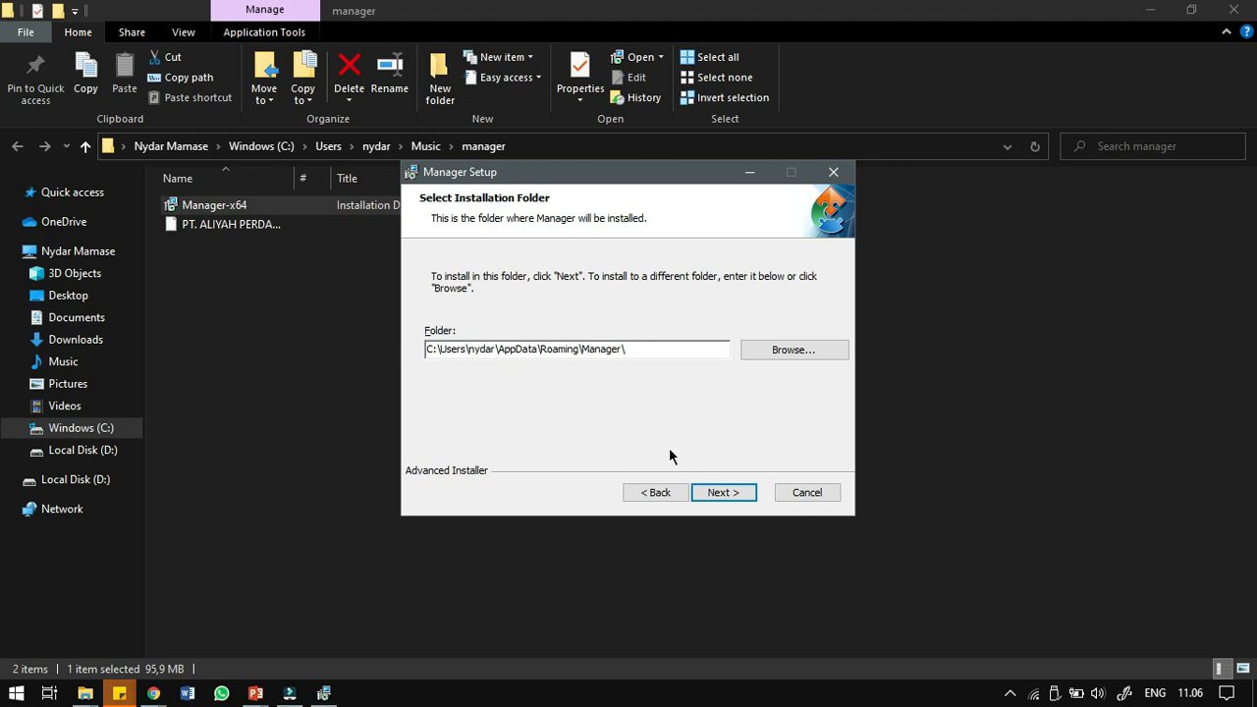
click(707, 493)
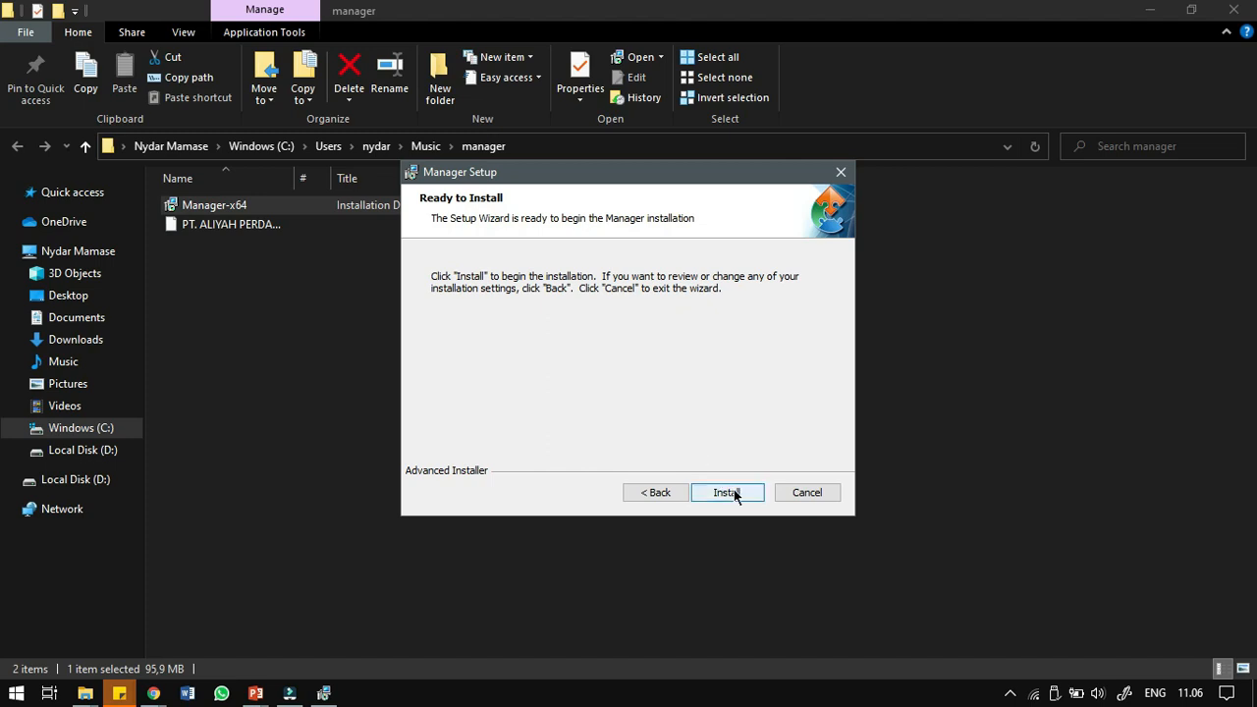
click(655, 497)
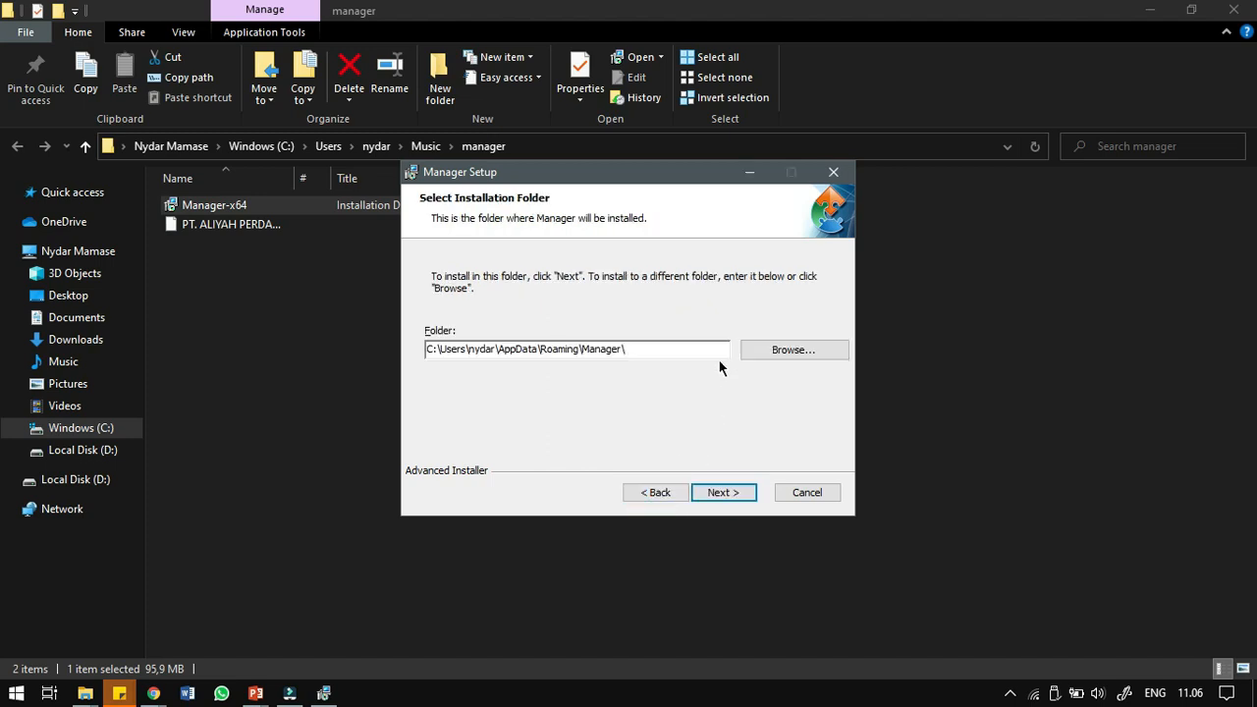
click(745, 495)
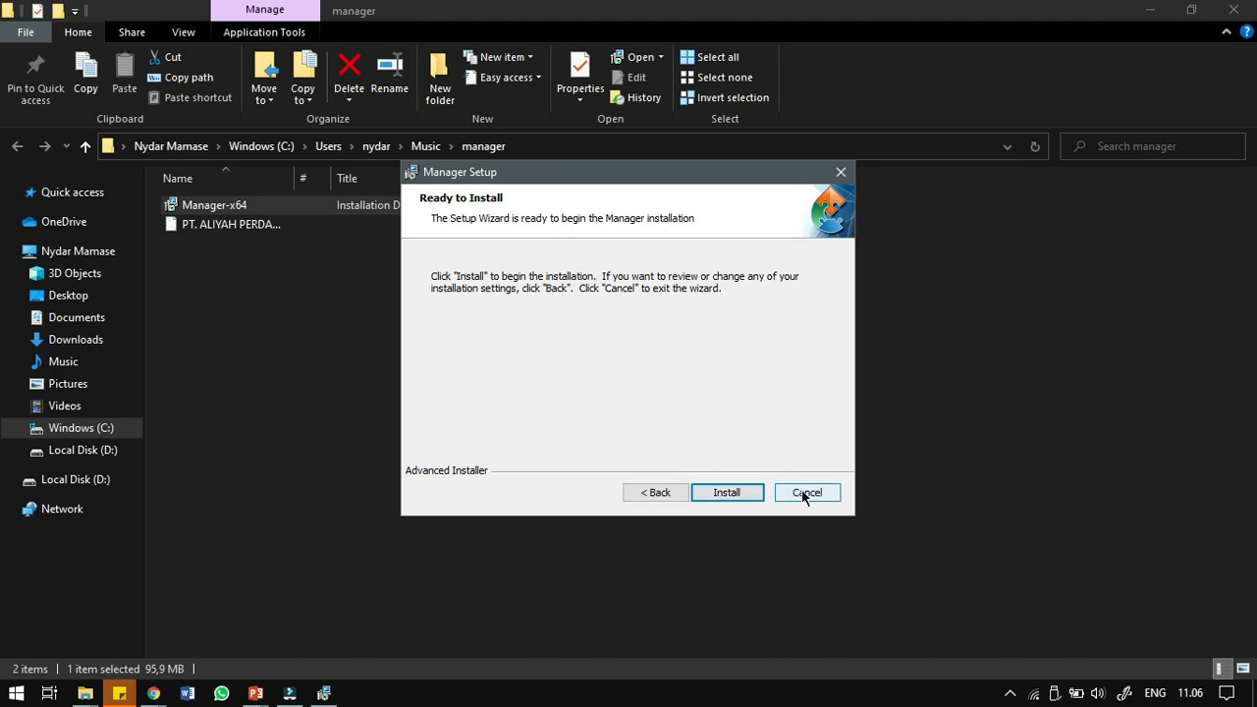
click(727, 494)
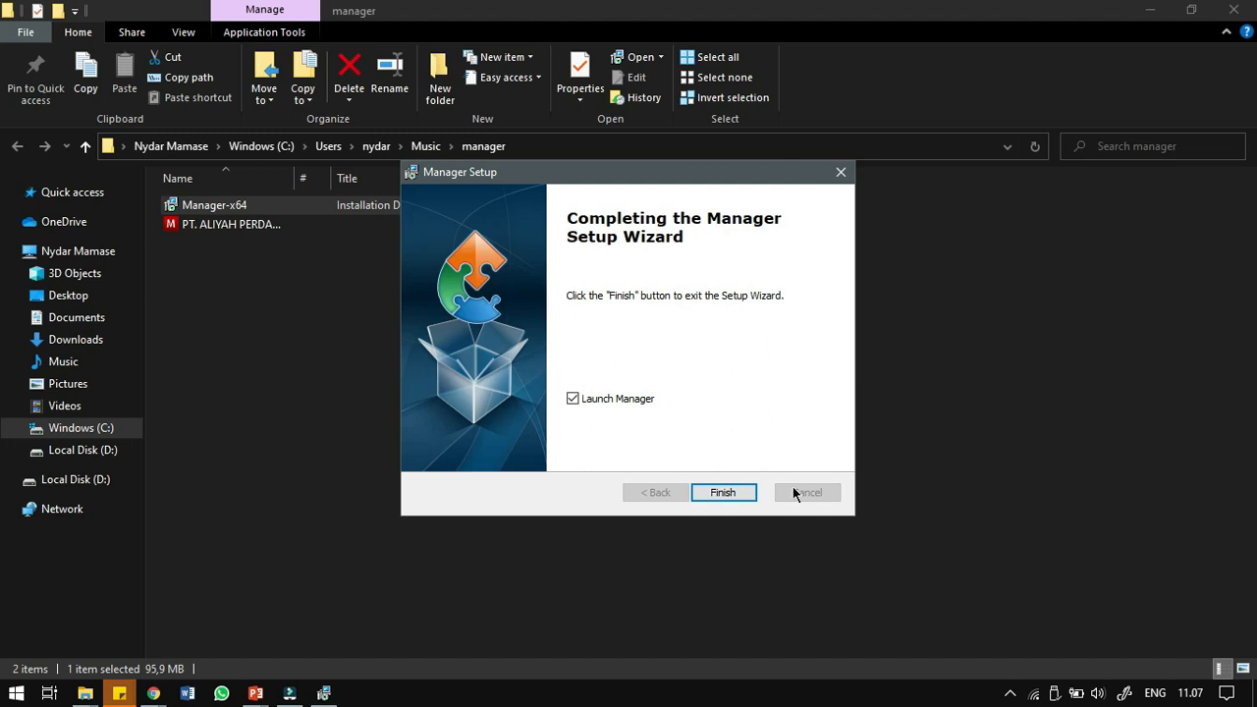
click(571, 398)
click(728, 492)
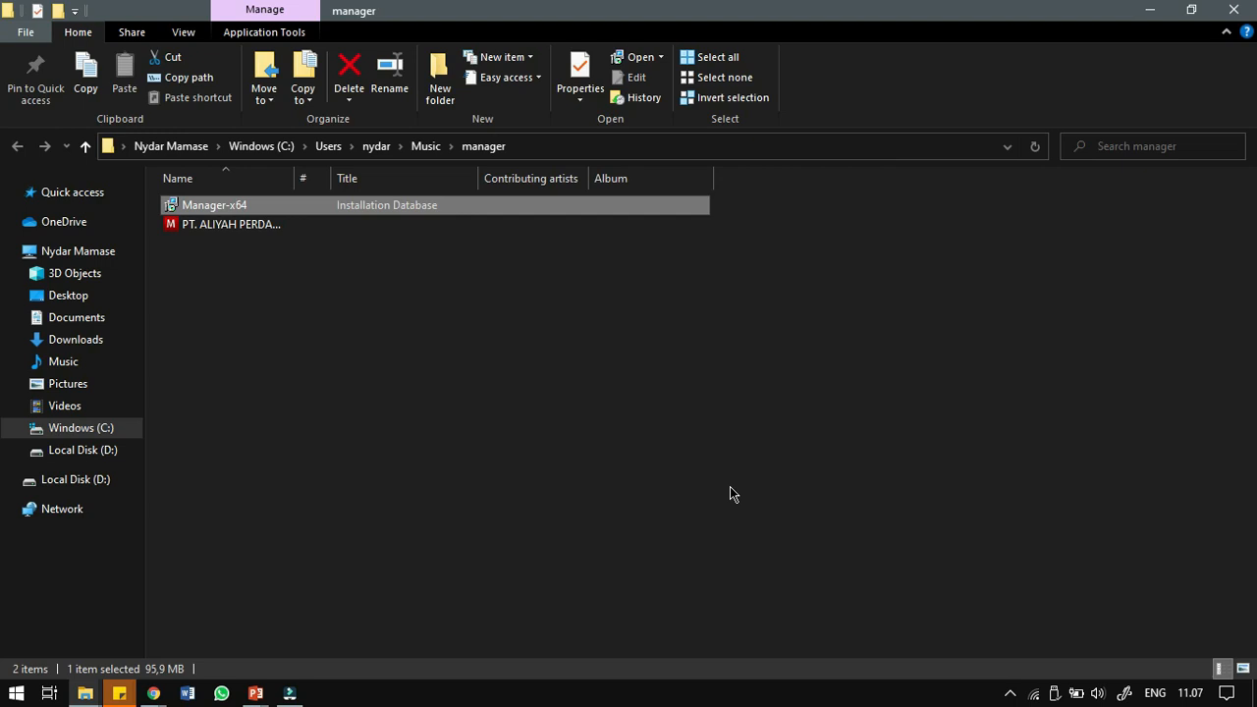
Show the desktop and open Manager from its shortcut.
key(super+d)
click(115, 145)
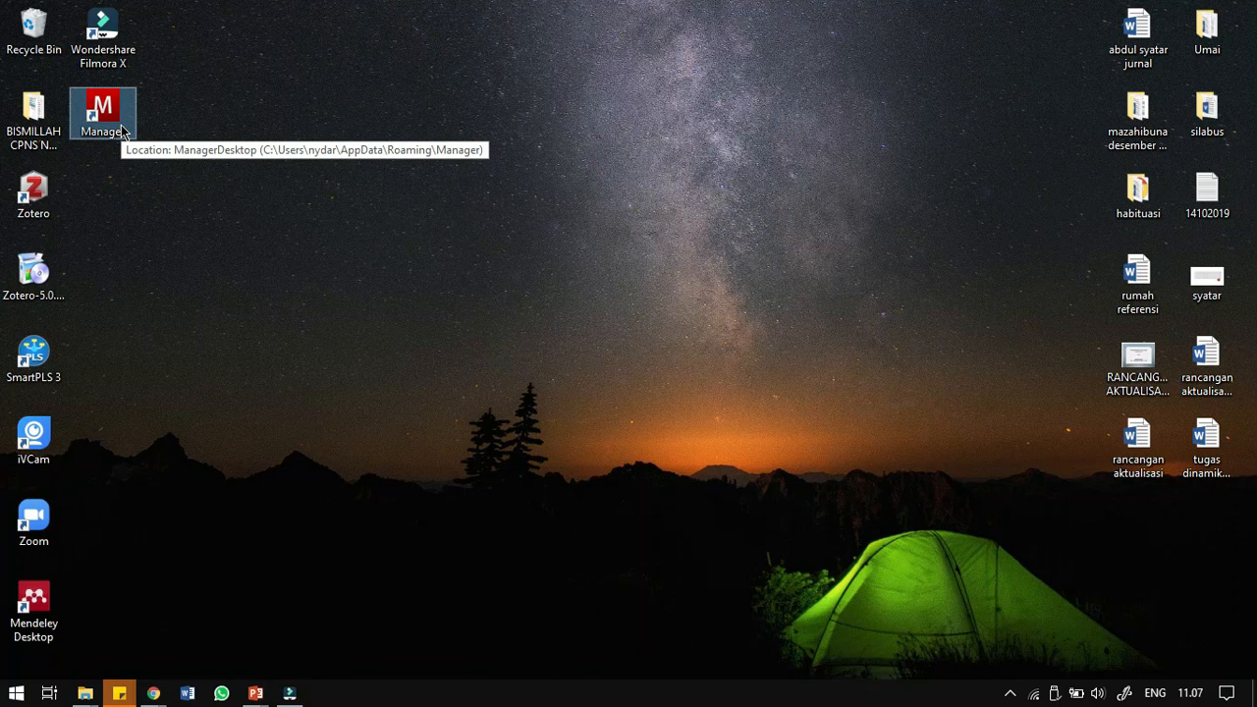
right_click(124, 131)
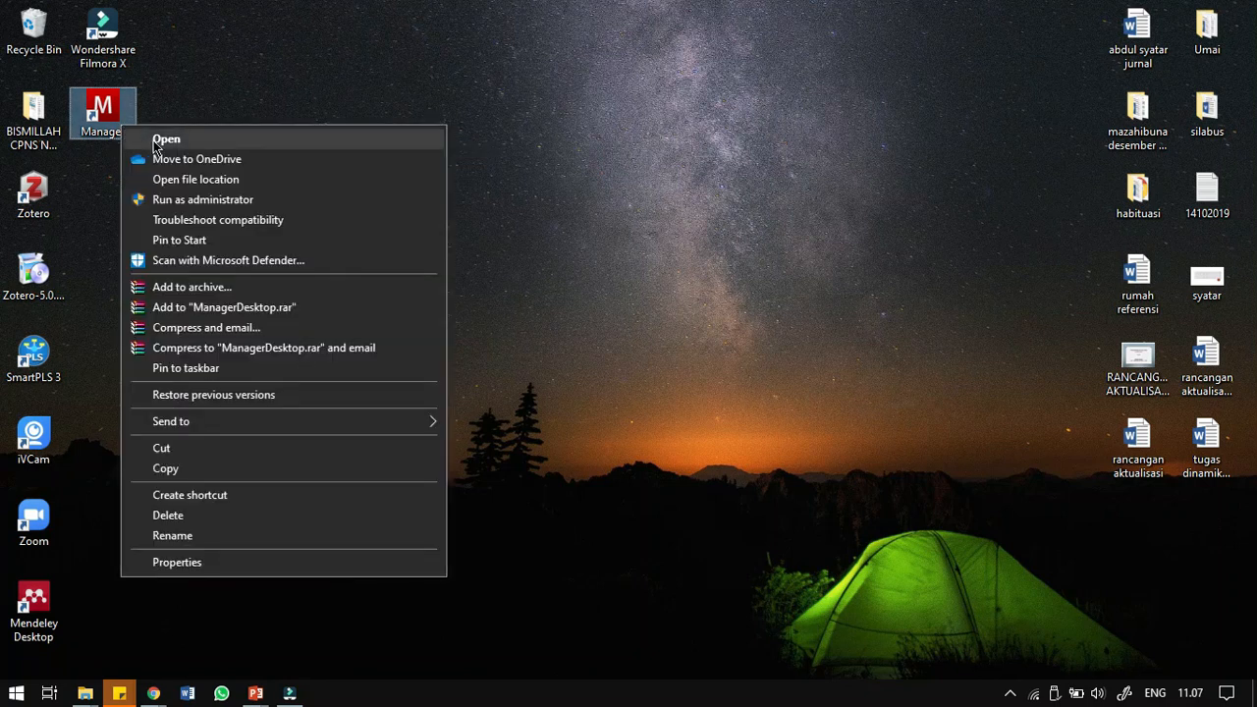
click(155, 143)
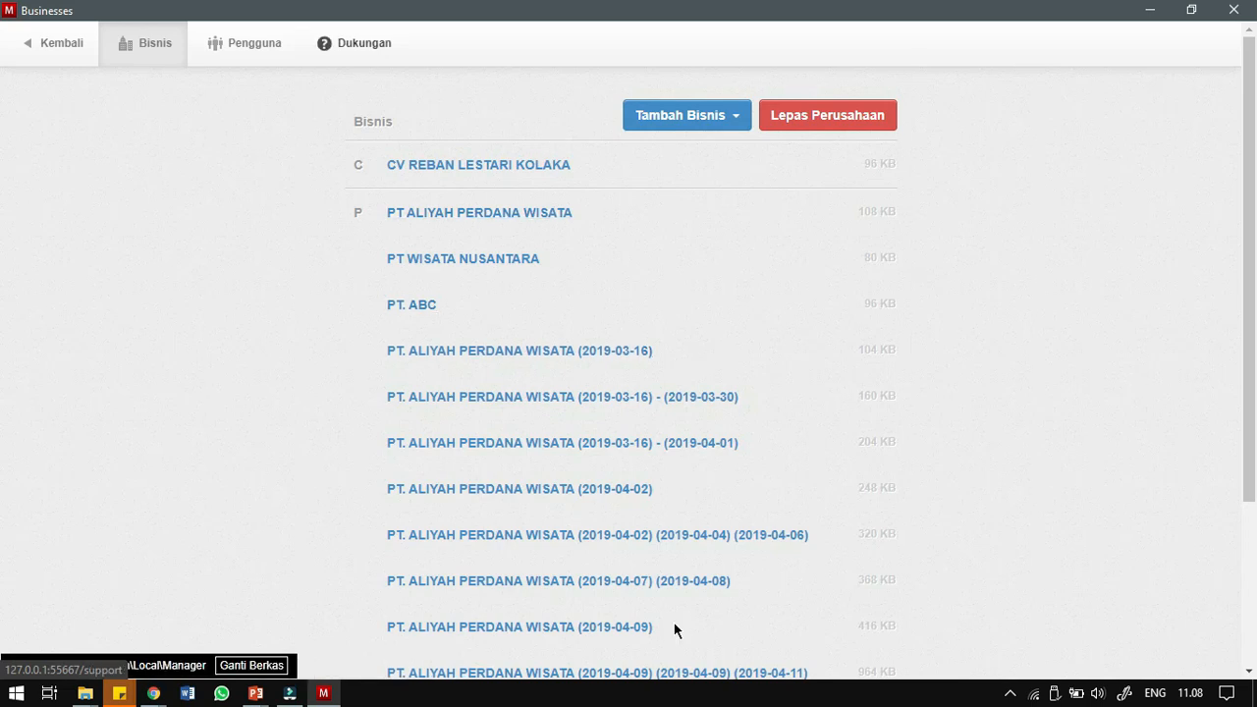
Switch the interface language to English and back to Indonesia.
scroll(670, 626, down, 5)
click(656, 598)
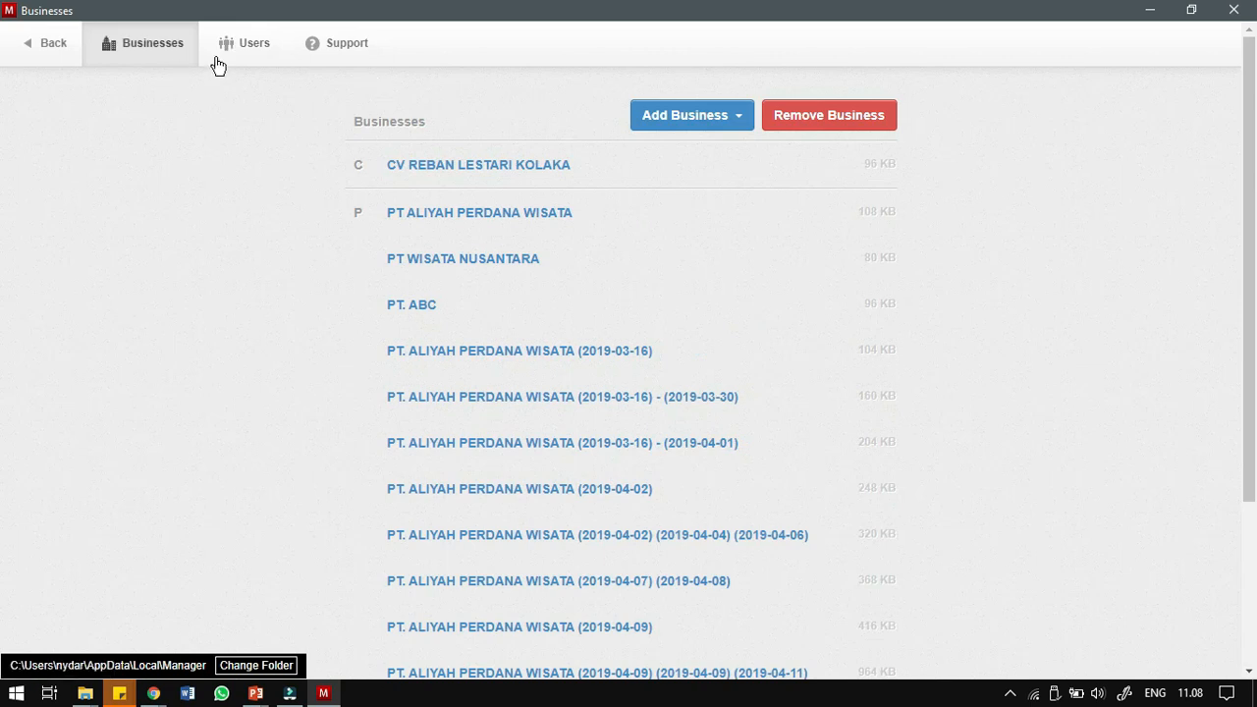
click(693, 115)
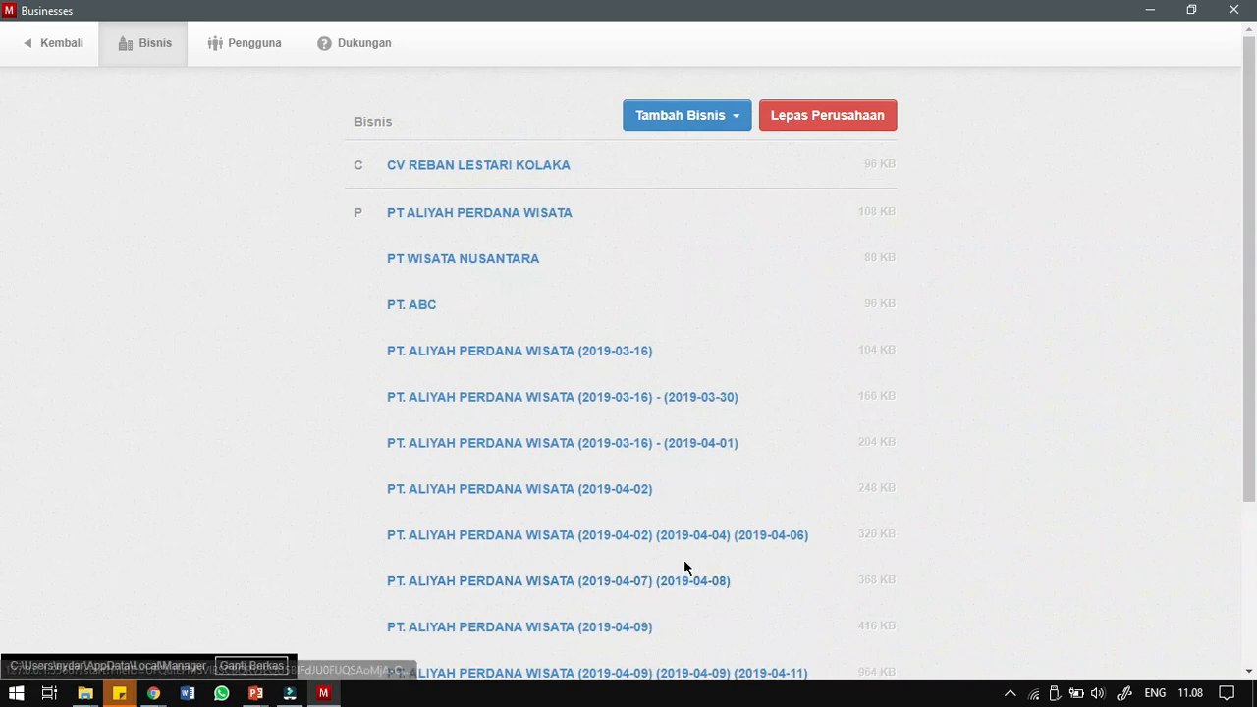
Examine the business list, the Pengguna page and the Dukungan page, and return to the Bisnis list.
scroll(685, 562, down, 3)
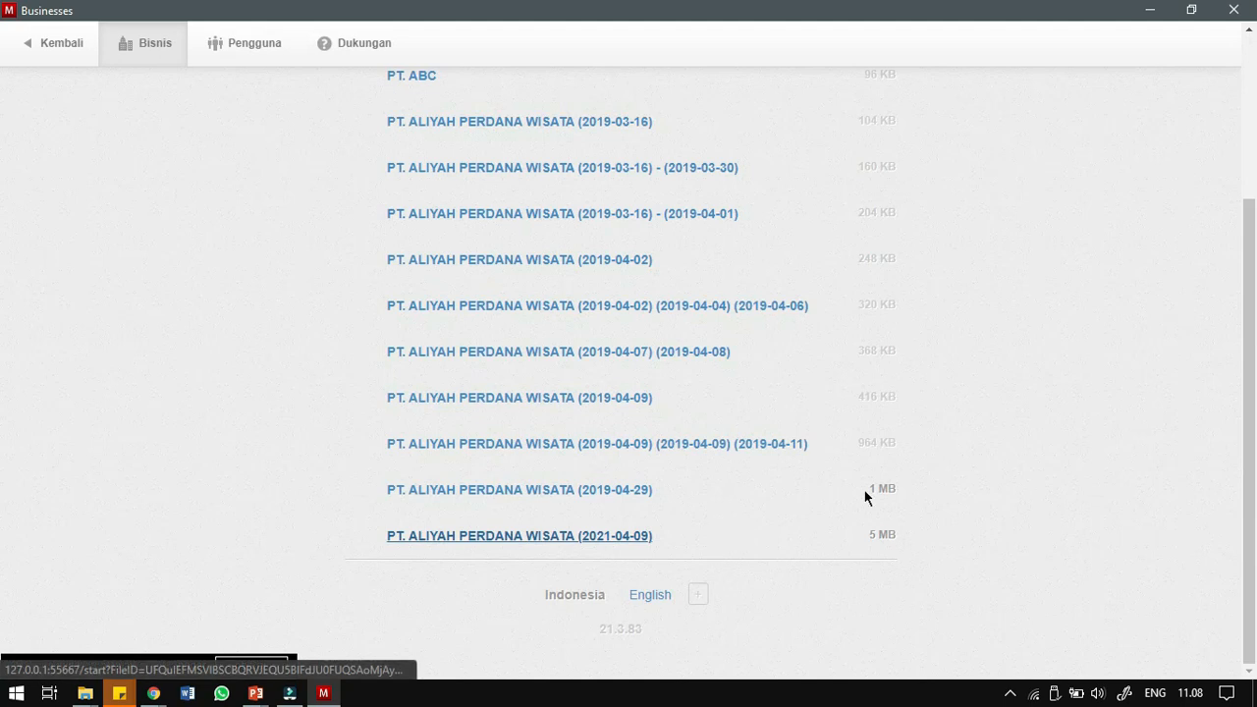
scroll(707, 360, up, 3)
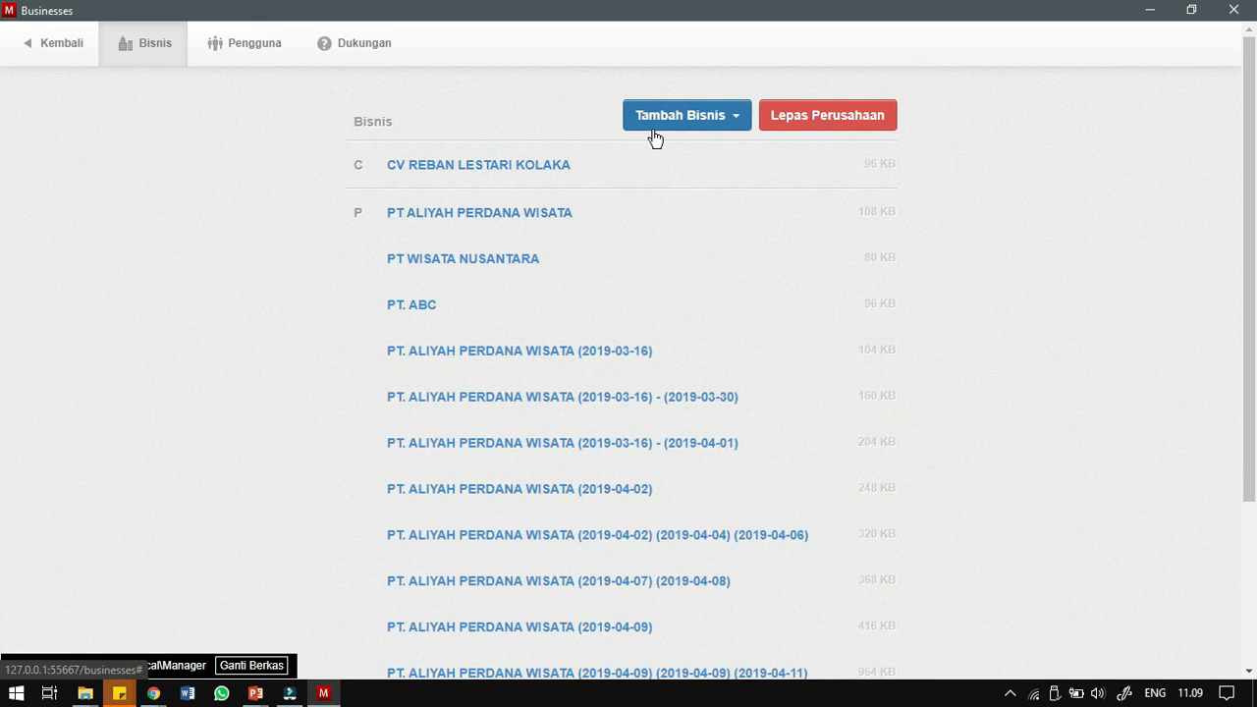
click(156, 50)
click(243, 46)
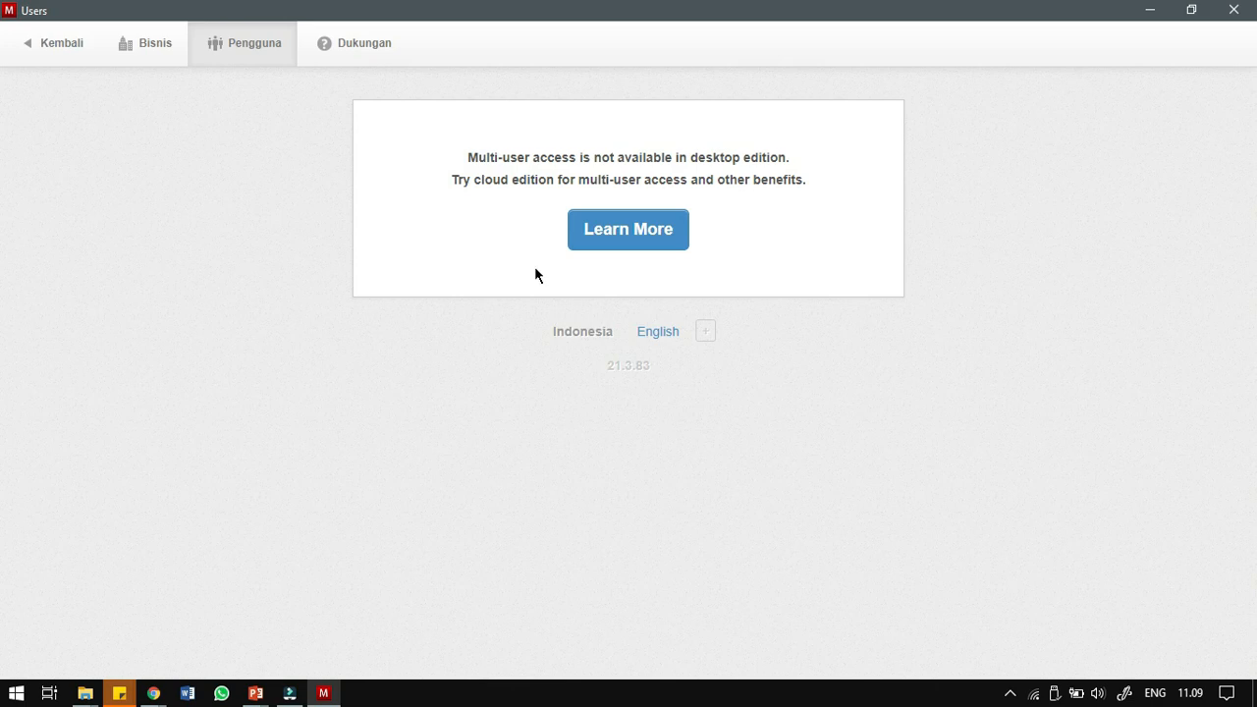
click(379, 46)
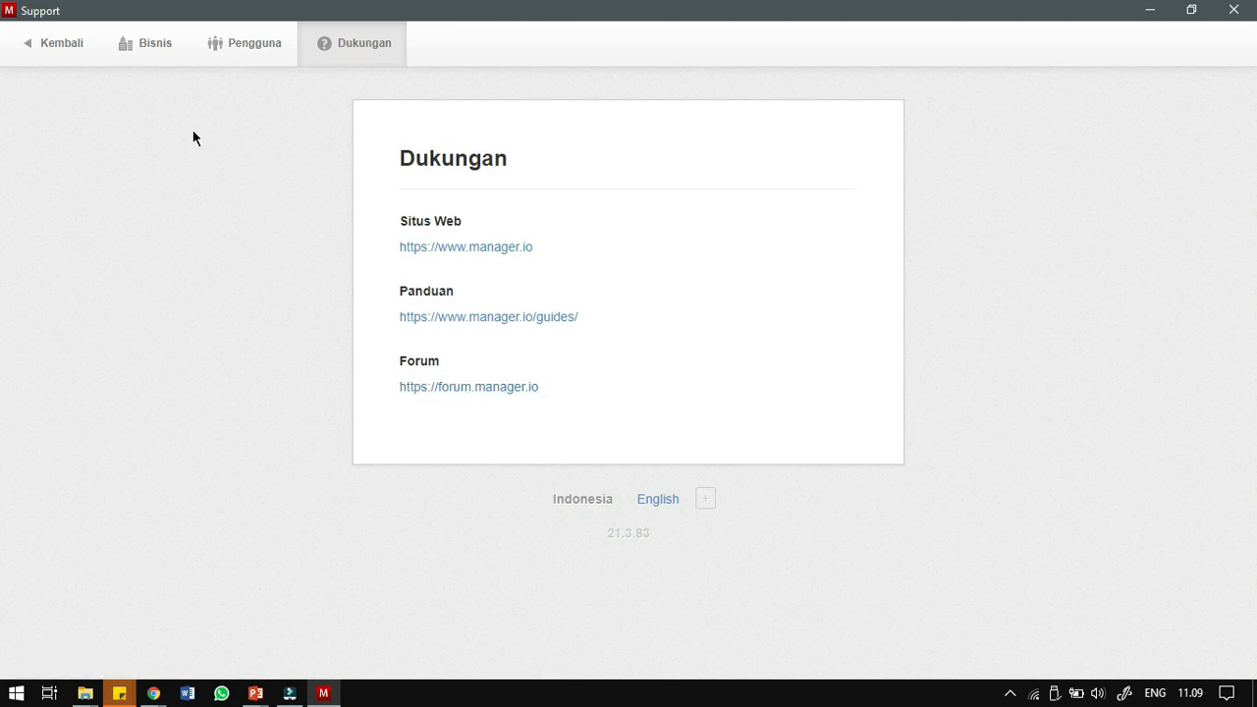
click(151, 71)
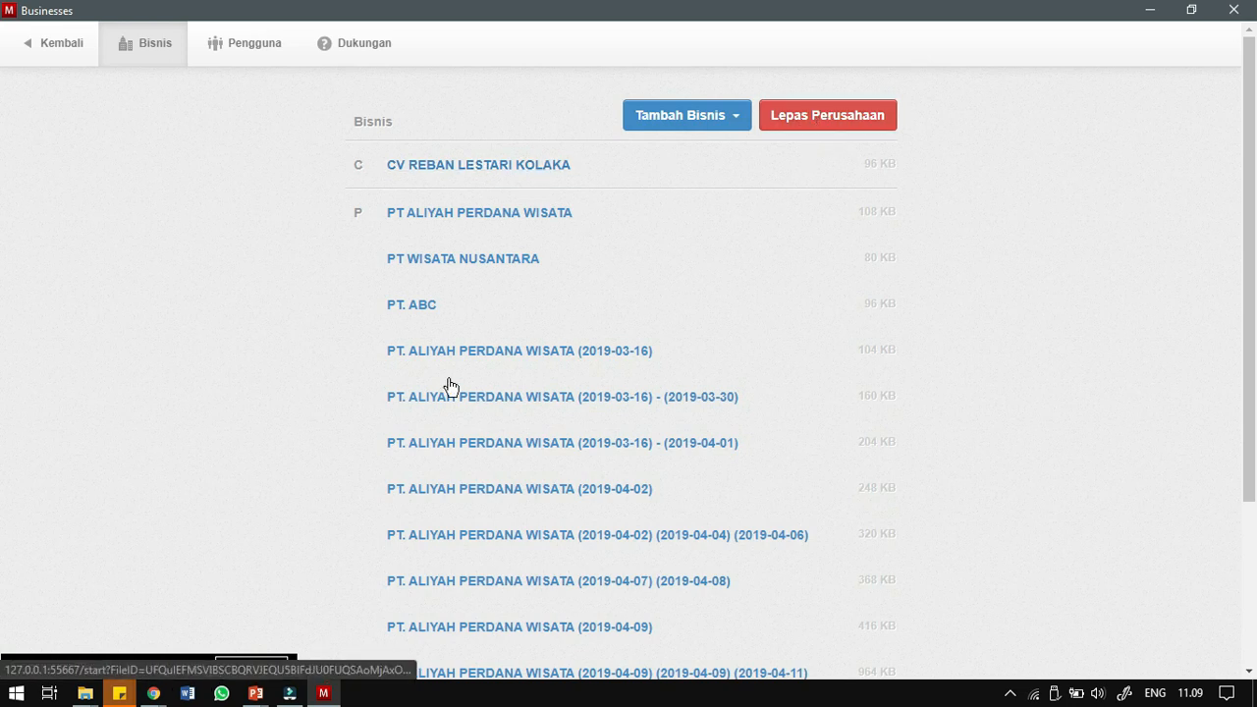
Remove the business PT. ALIYAH PERDANA WISATA (2019-04-29) and check the remaining business list.
click(844, 115)
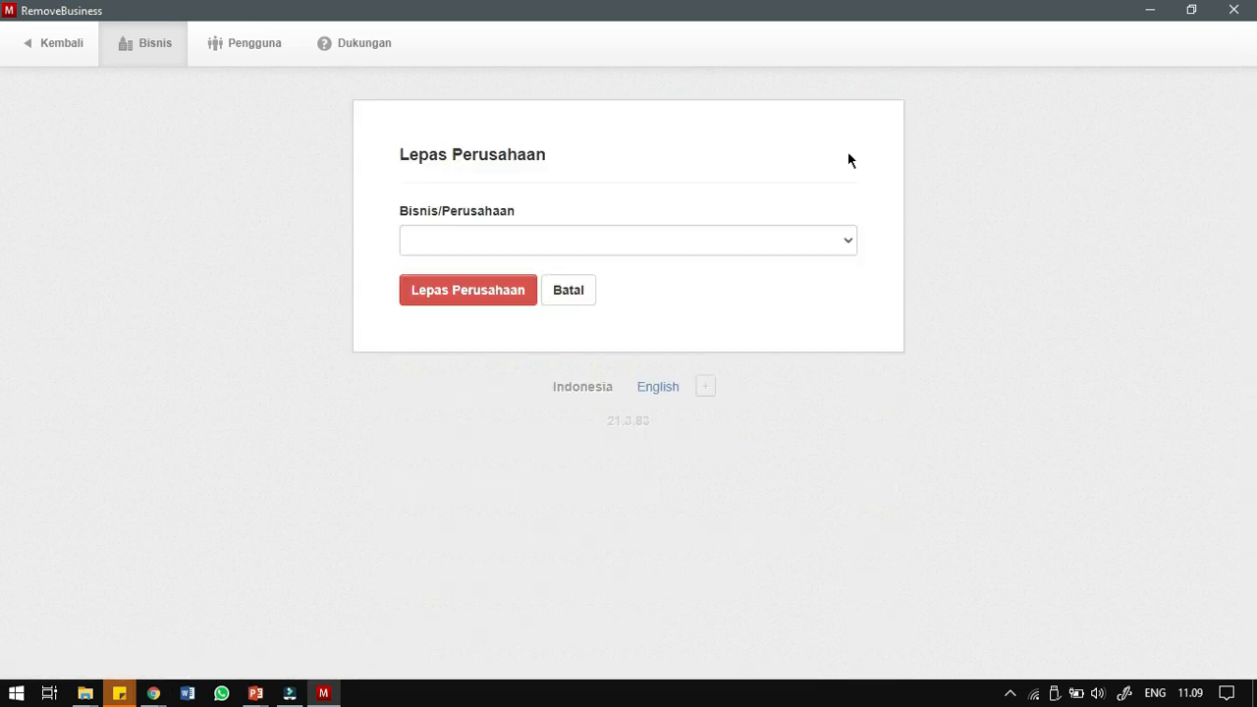
click(843, 244)
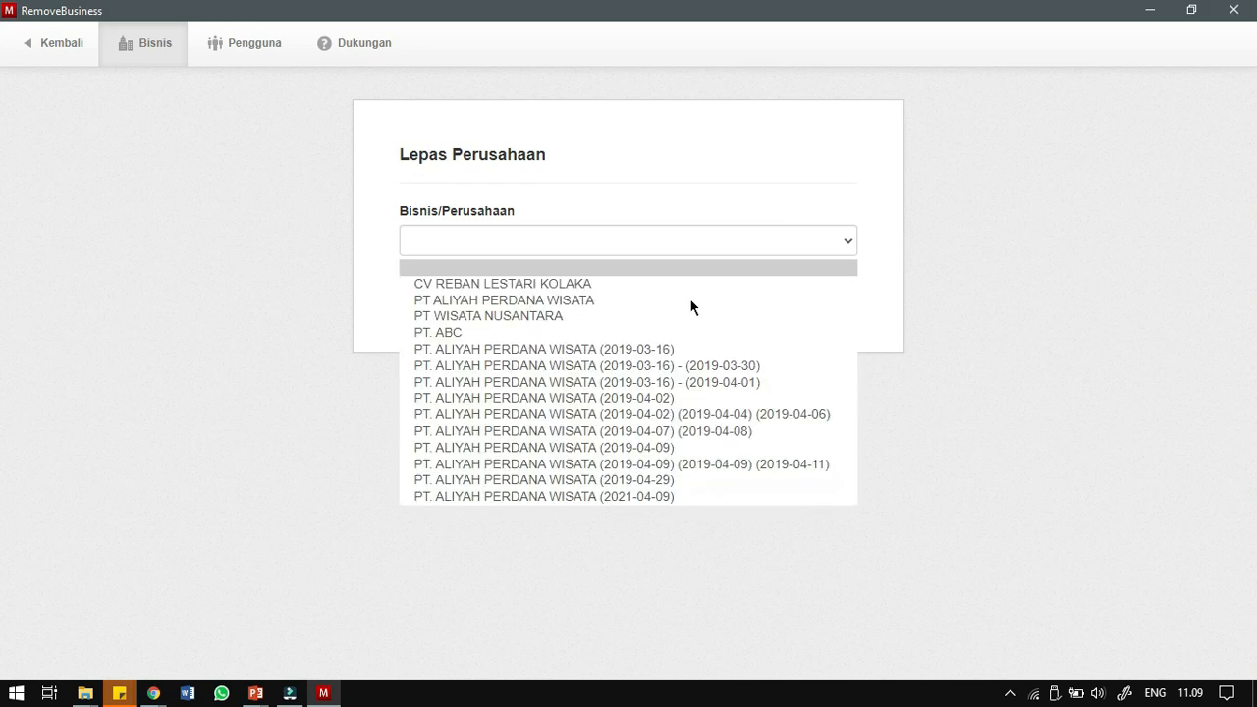
click(653, 480)
click(478, 292)
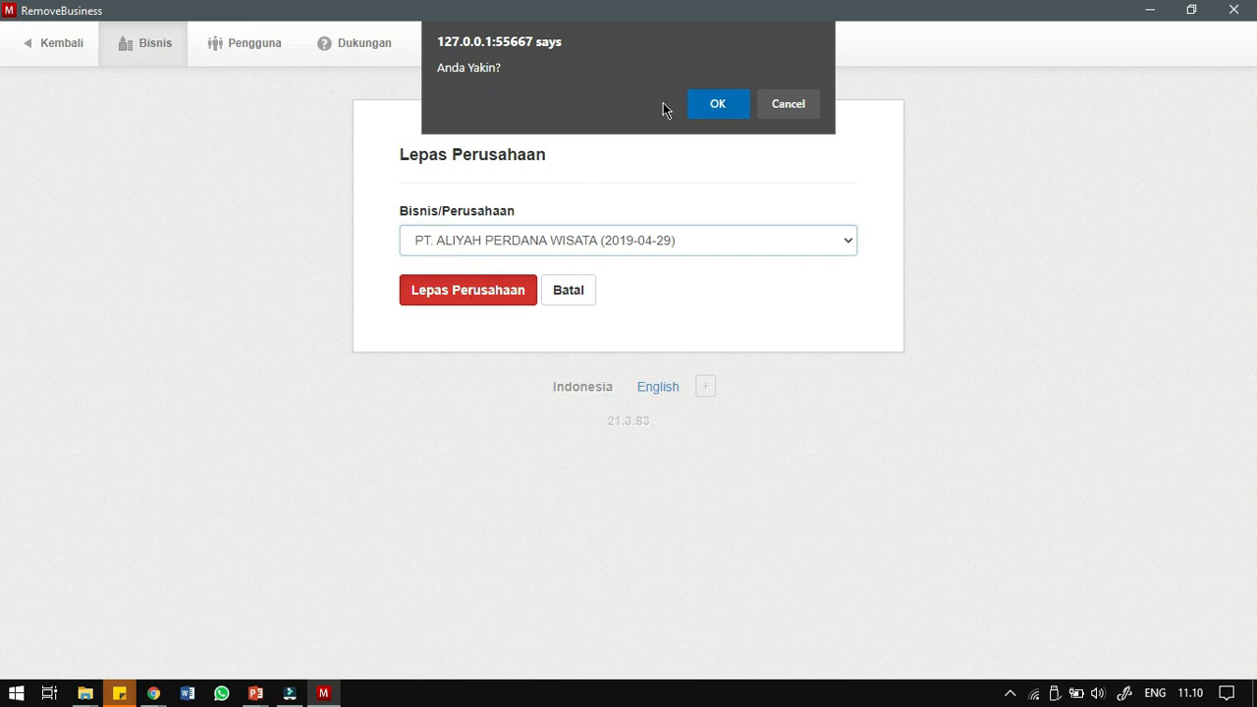
click(702, 105)
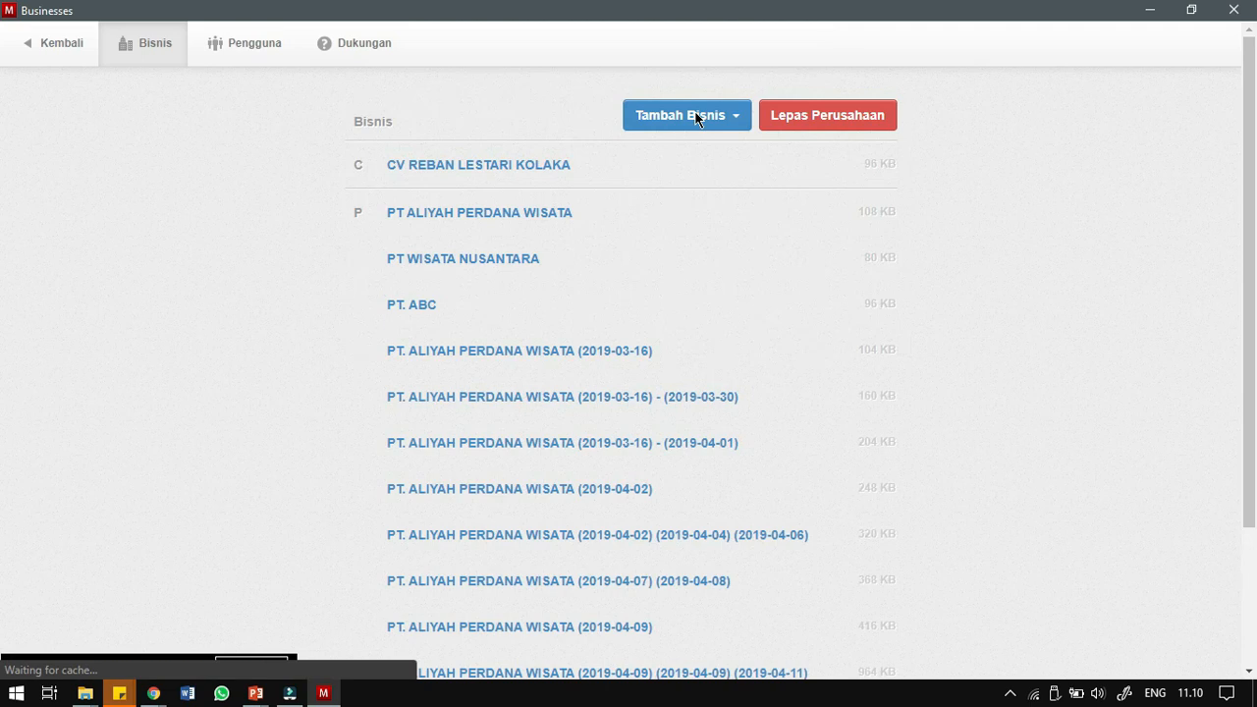
scroll(616, 393, down, 3)
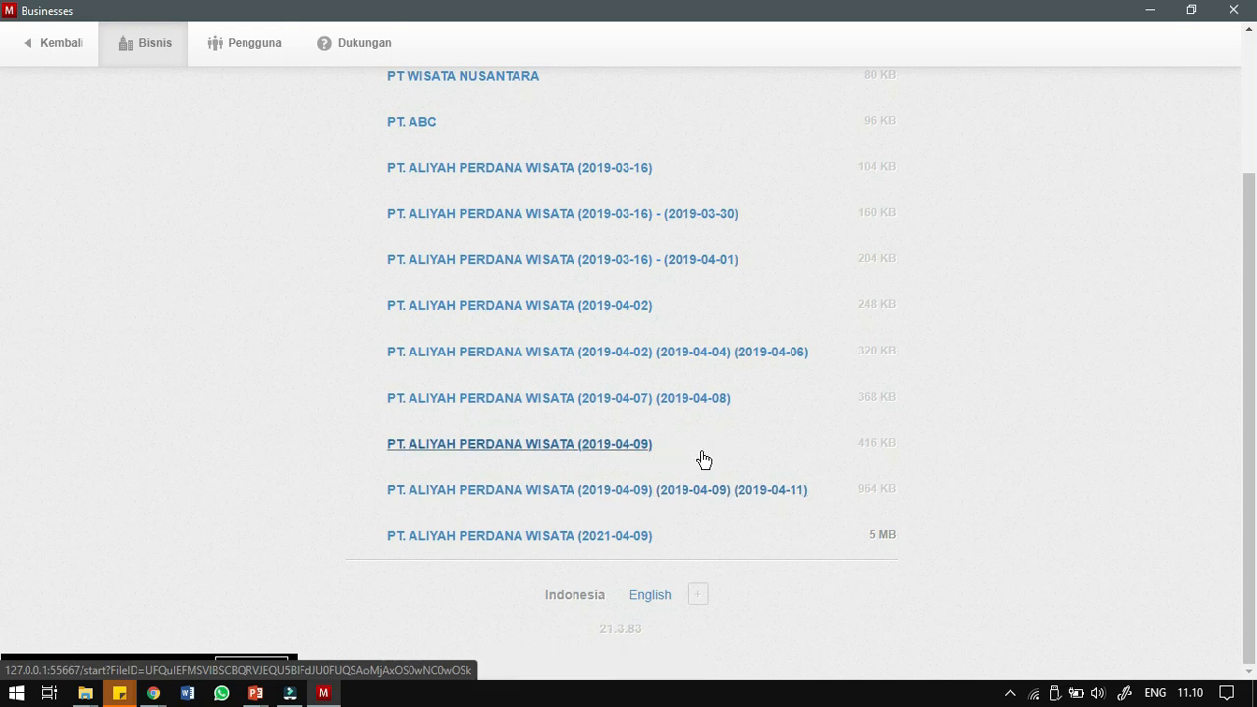
scroll(658, 483, up, 2)
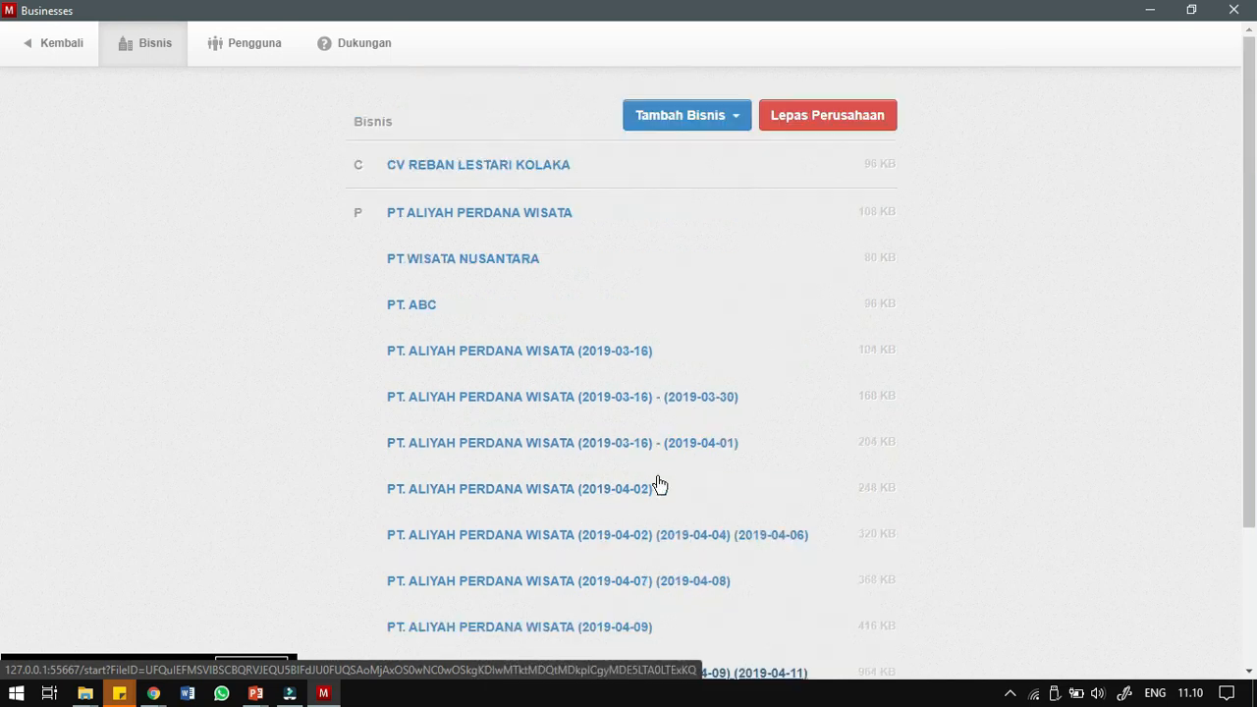
Create a new business named PT JAYADI M.
click(693, 130)
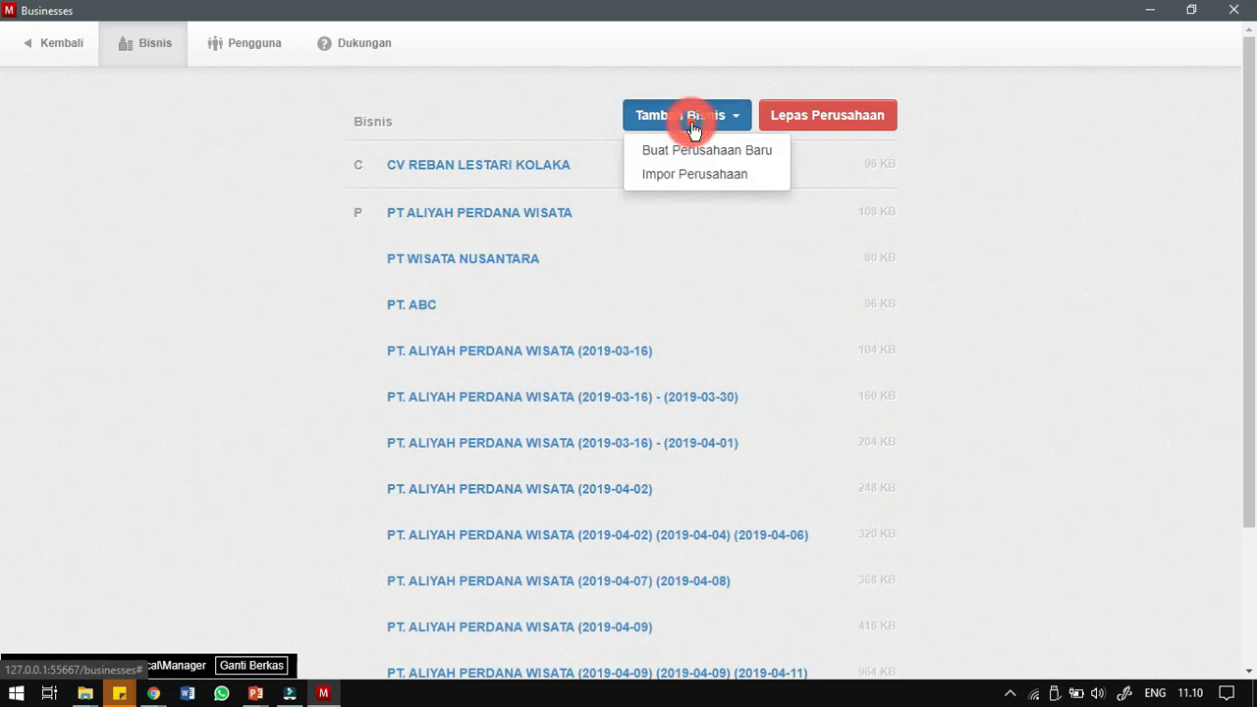
click(756, 153)
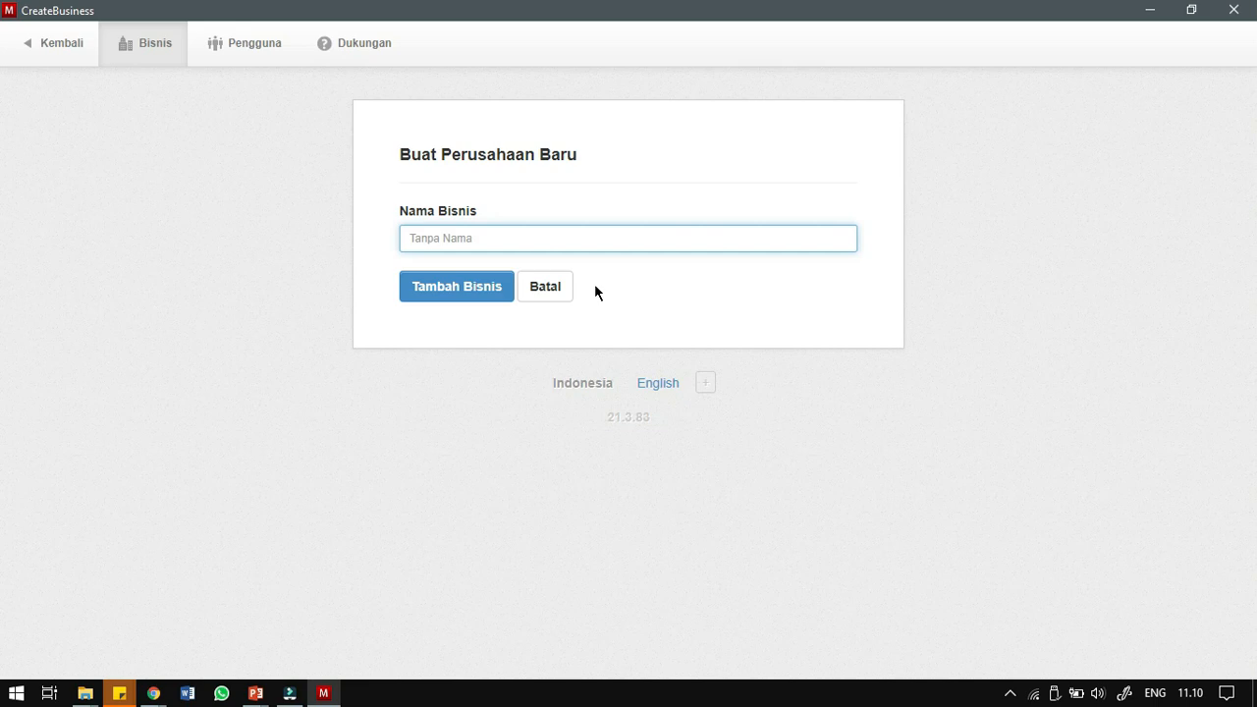
key(Caps_Lock)
text(PT JAYADI M)
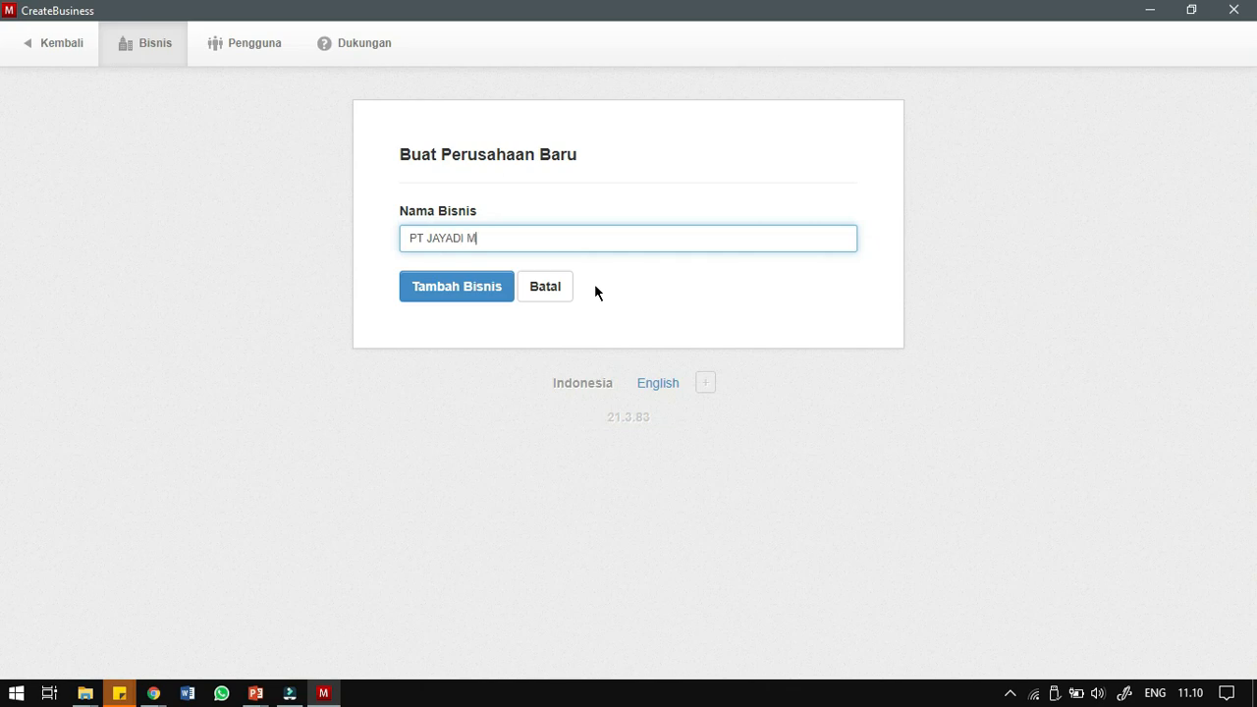
click(425, 294)
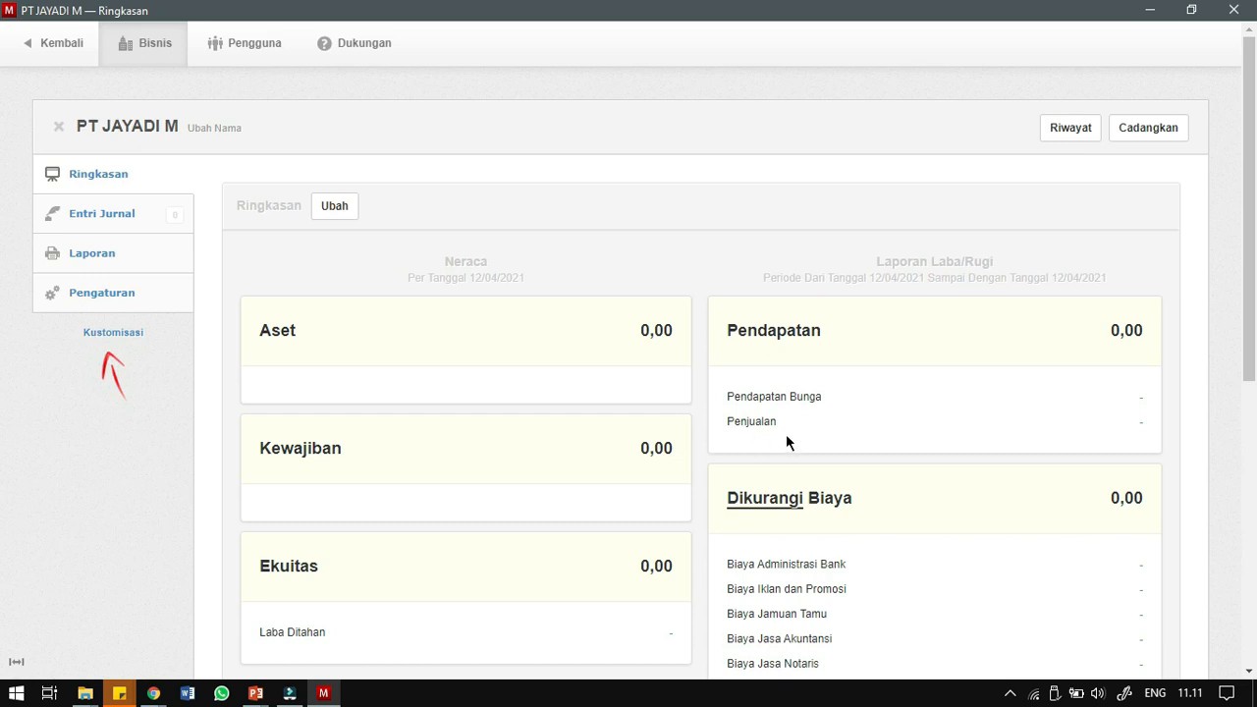
Examine the new business's Ringkasan page and open its Kustomisasi list of optional modules.
scroll(787, 433, down, 3)
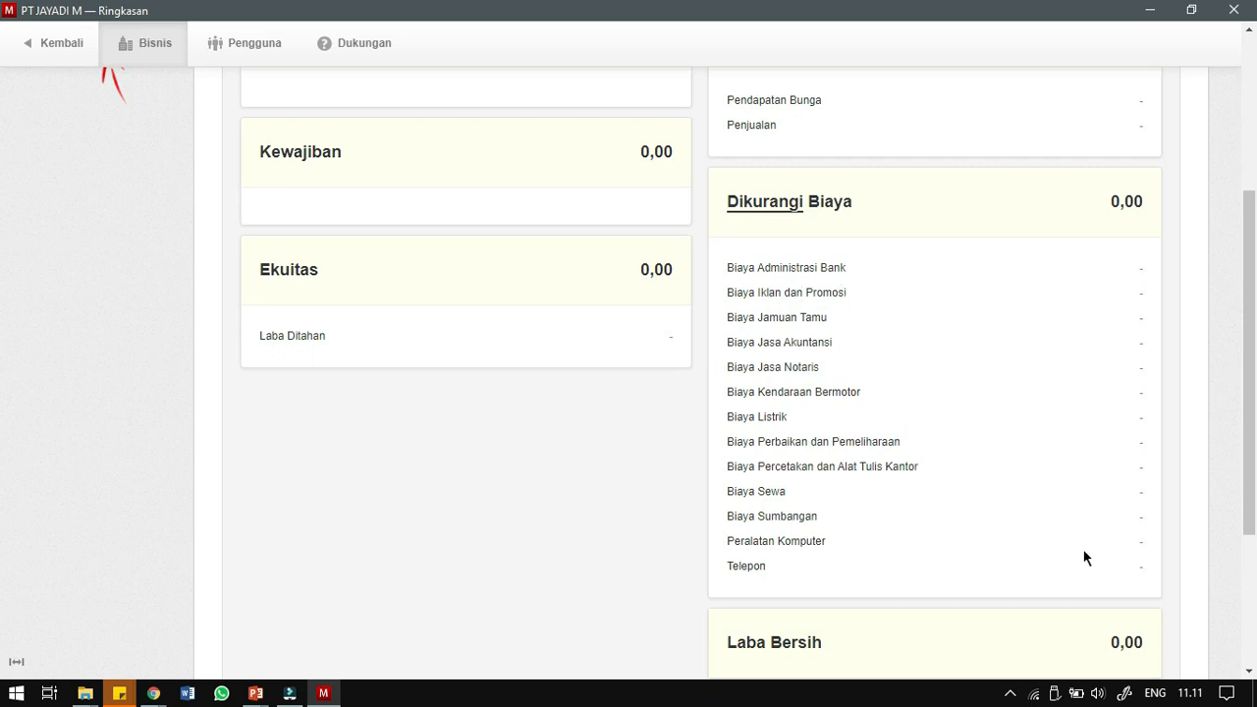
scroll(589, 491, up, 3)
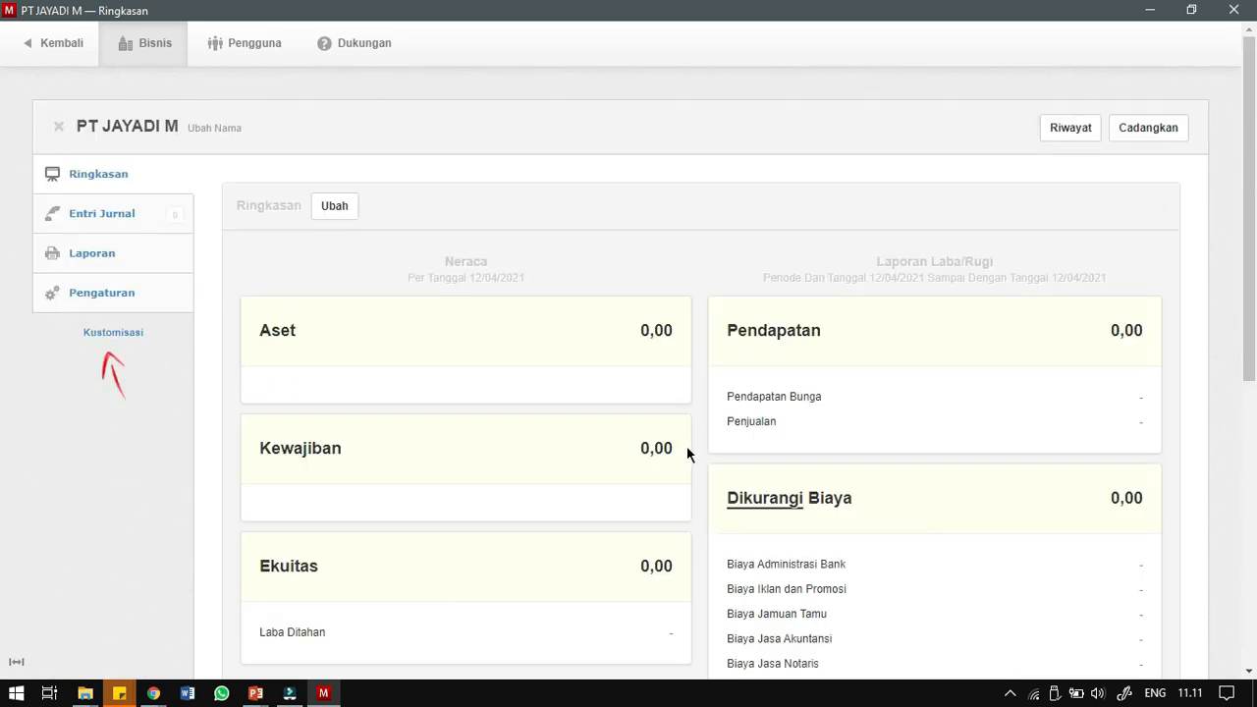
scroll(910, 488, down, 2)
scroll(884, 449, down, 2)
scroll(845, 423, up, 4)
click(111, 334)
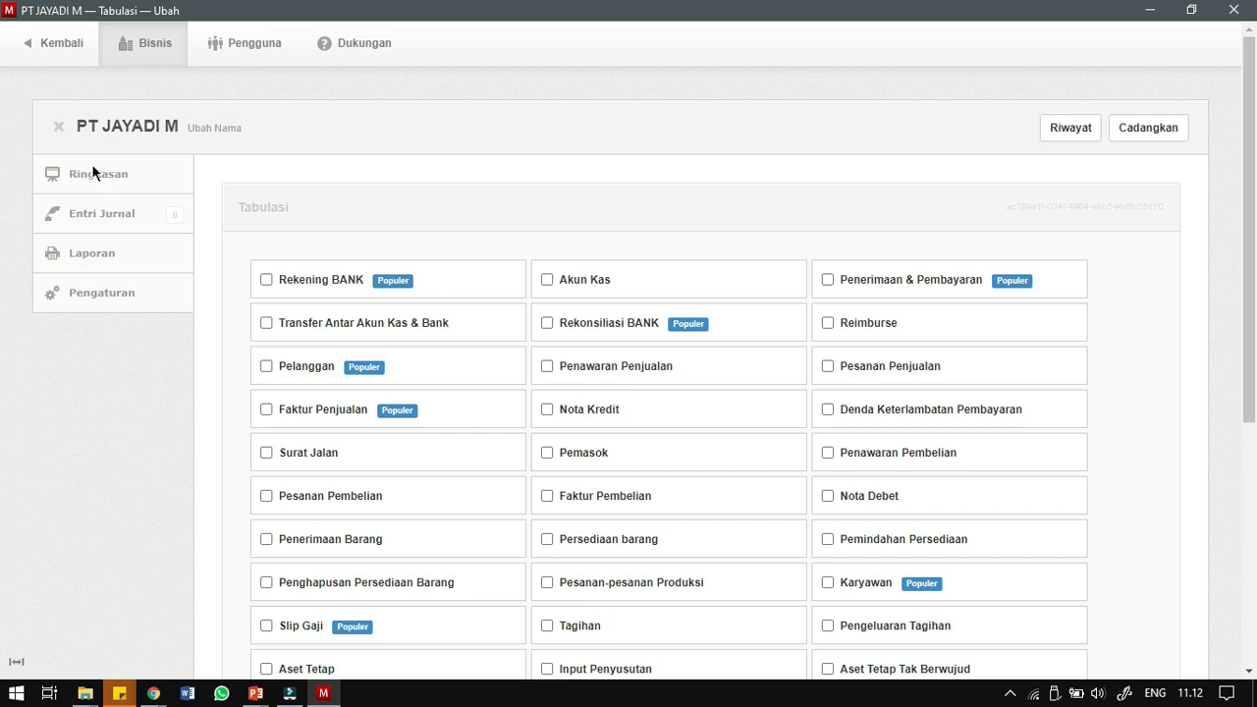
Close the business, reopen PT JAYADI M from the business list and review its Ringkasan page.
click(58, 126)
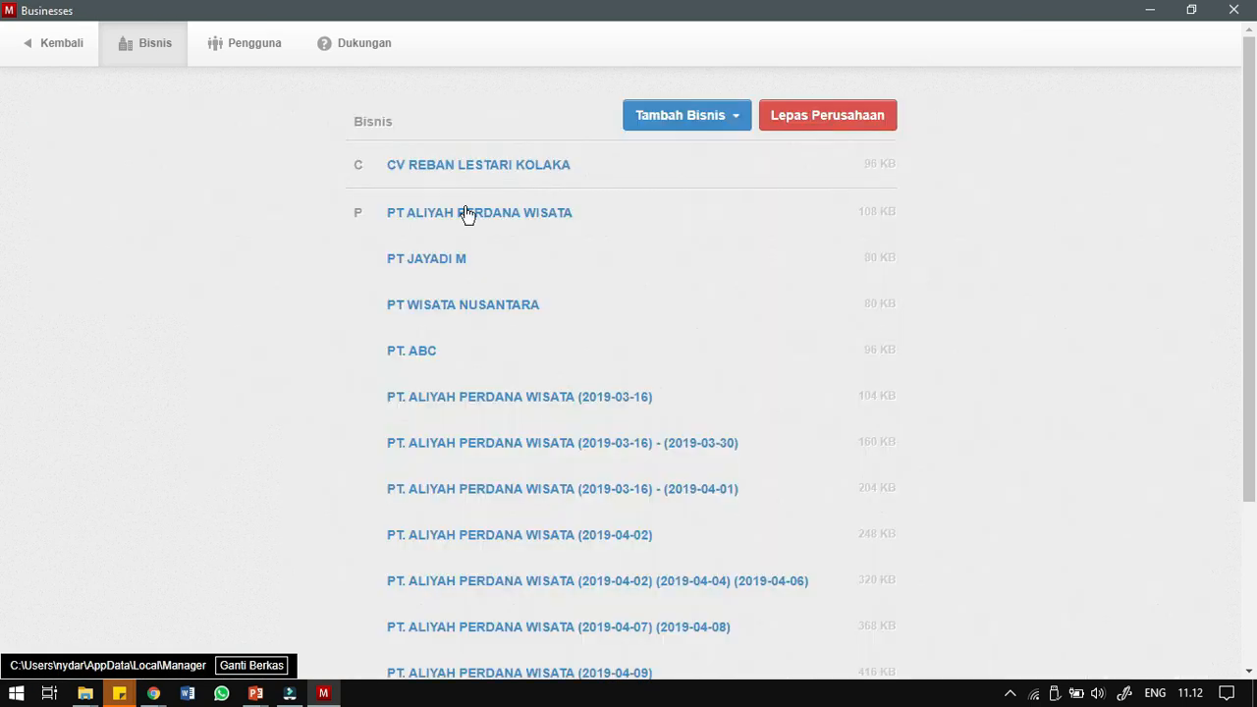
click(519, 258)
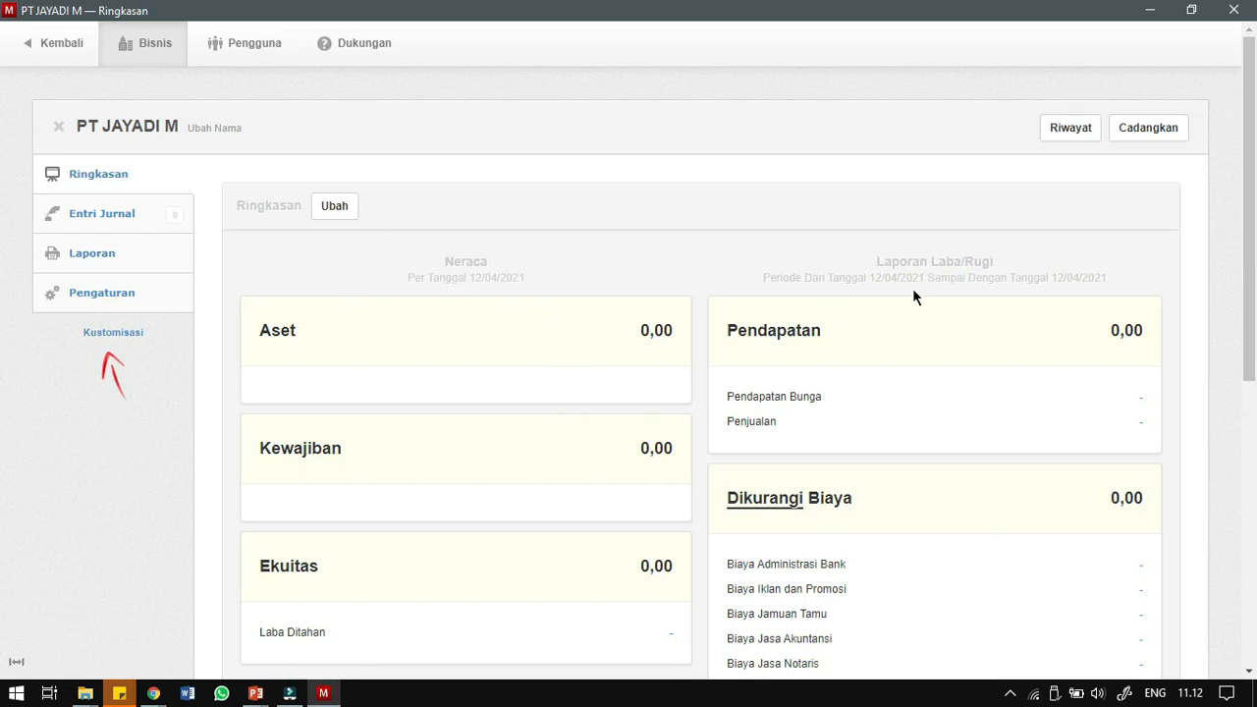
scroll(589, 393, down, 4)
scroll(584, 403, up, 4)
Examine the Entri Jurnal page, the Laporan list and the Laporan-laporan Modifikasi page.
click(112, 228)
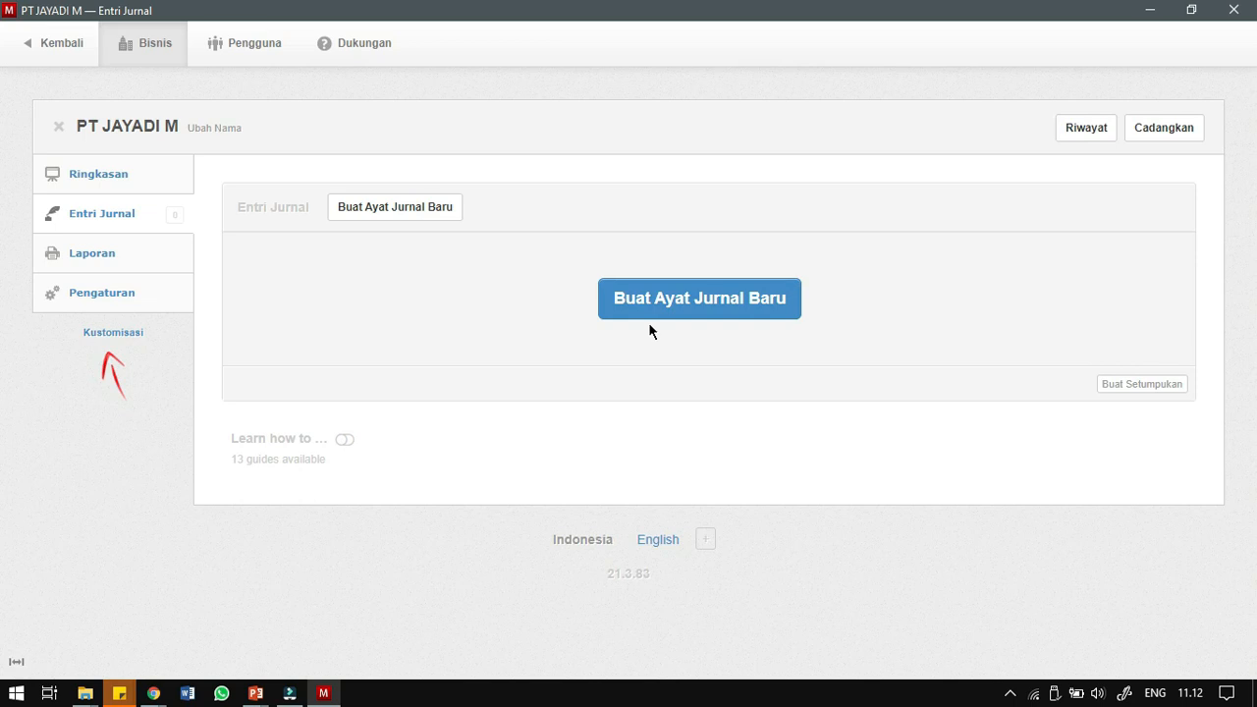
click(103, 250)
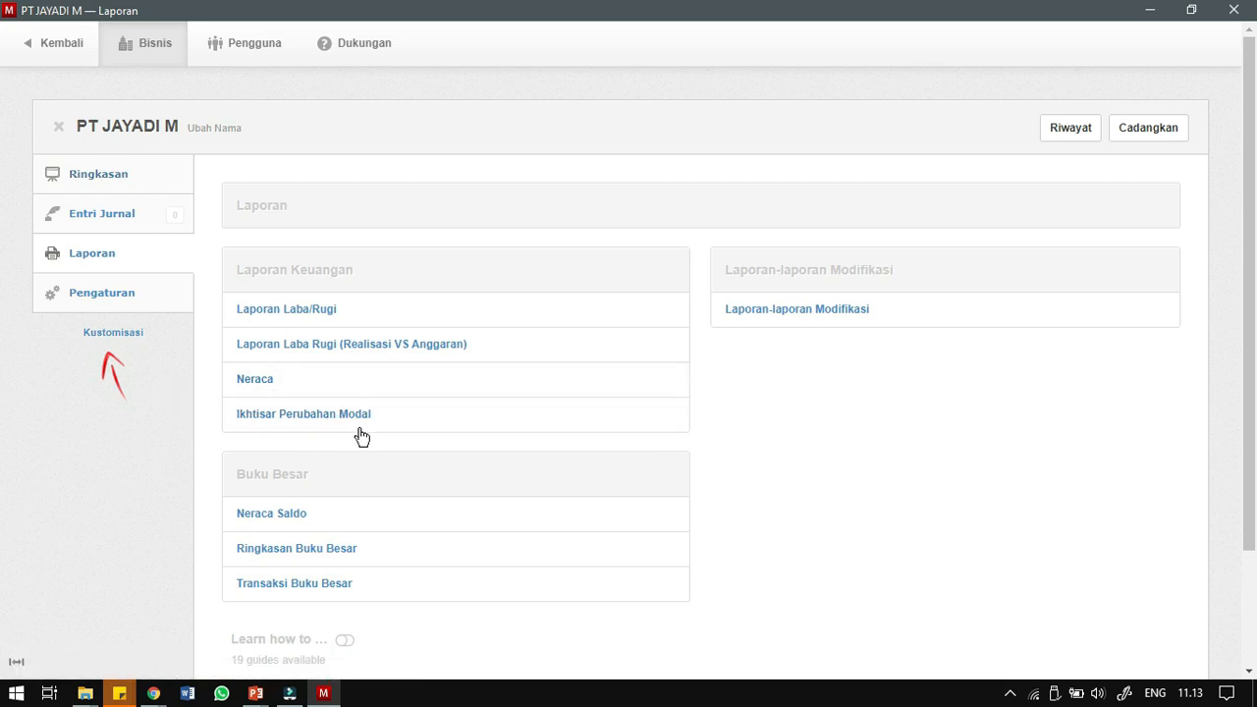
scroll(359, 435, down, 3)
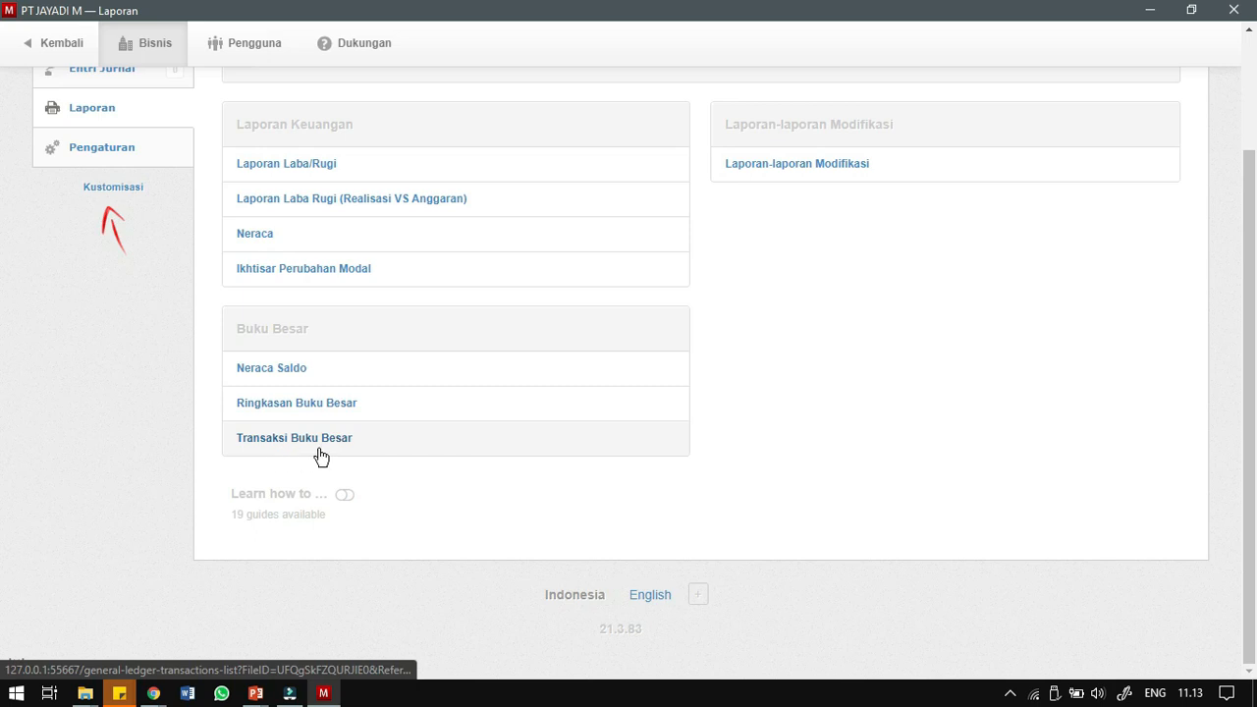
scroll(607, 400, up, 3)
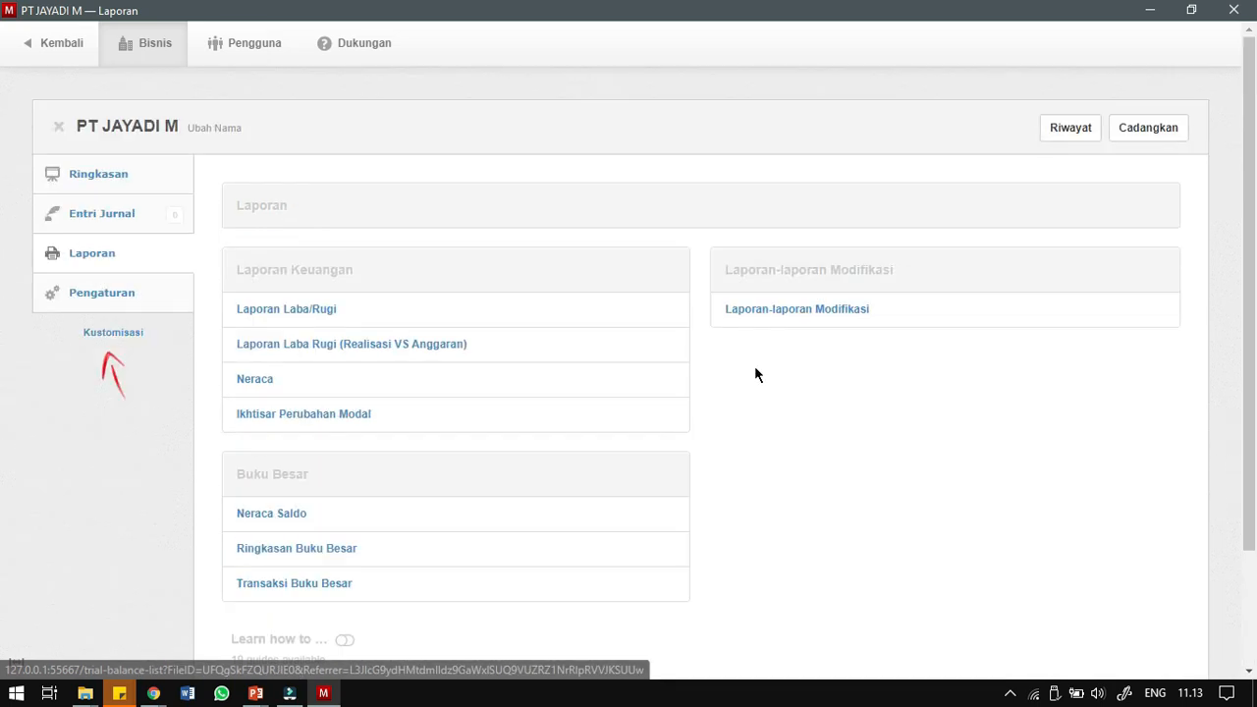
click(796, 323)
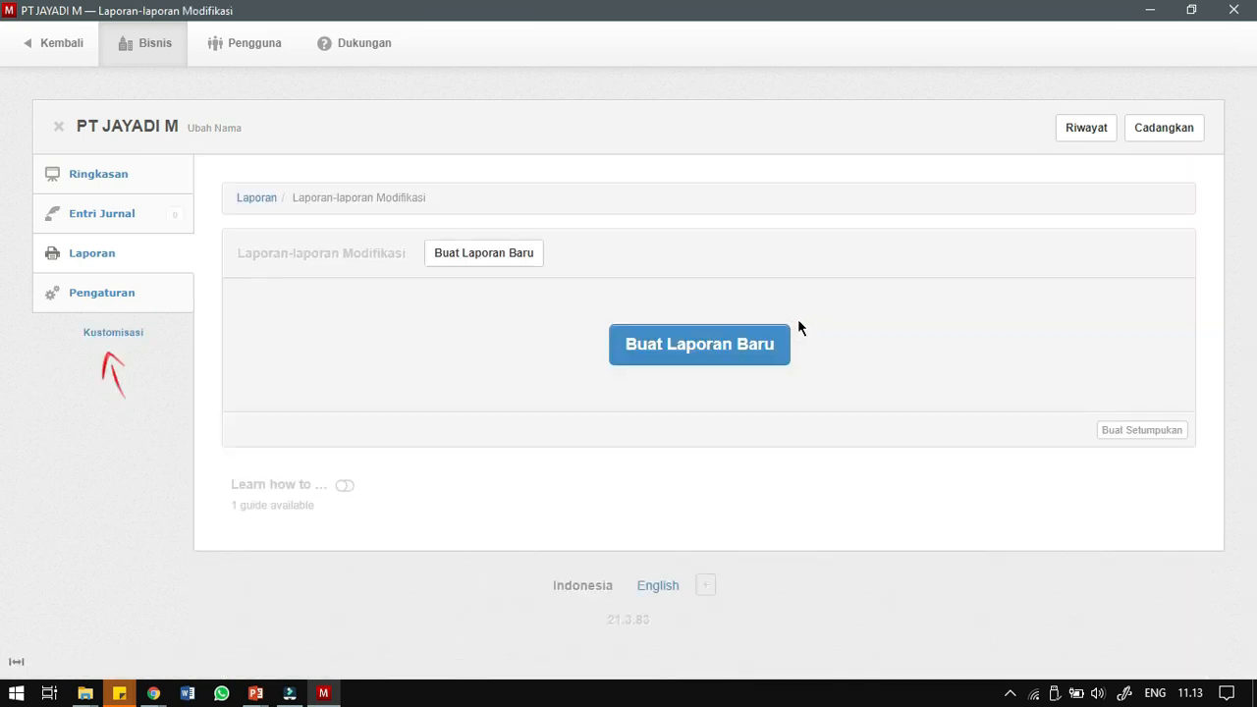
Examine the Detil Perusahaan form and the Entri Jurnal Rutin page in Pengaturan, and return to the settings list.
click(103, 293)
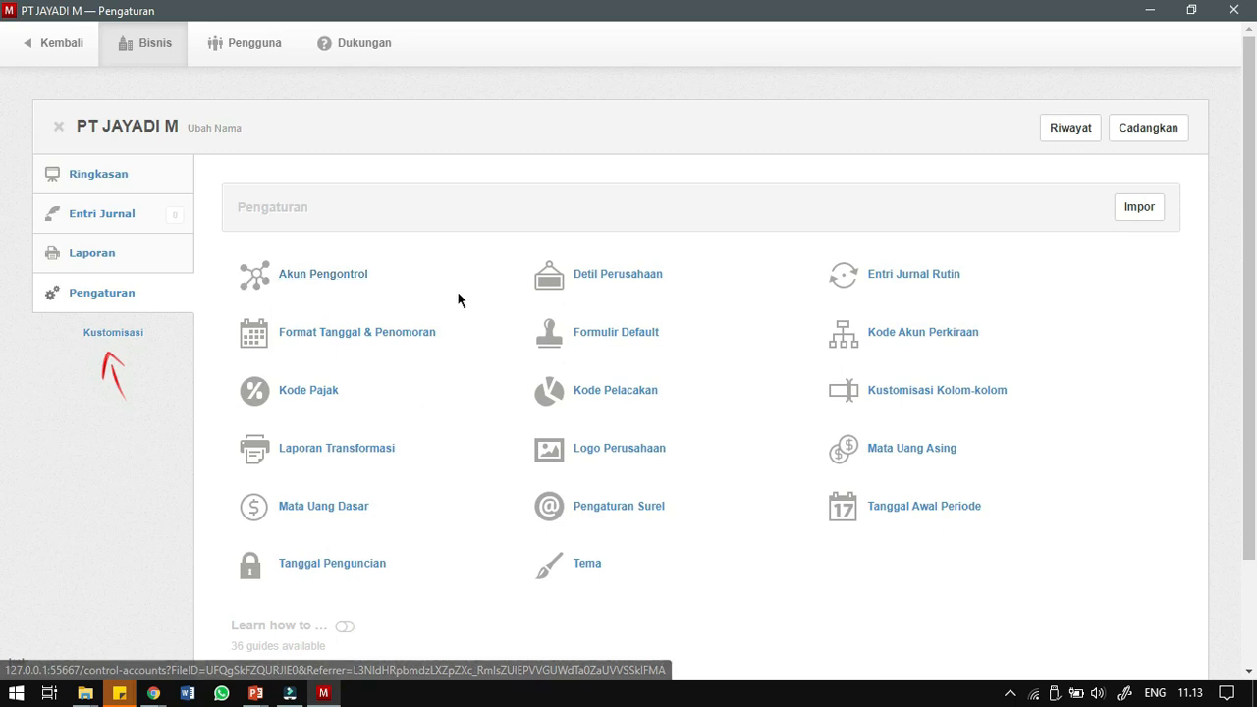
click(615, 280)
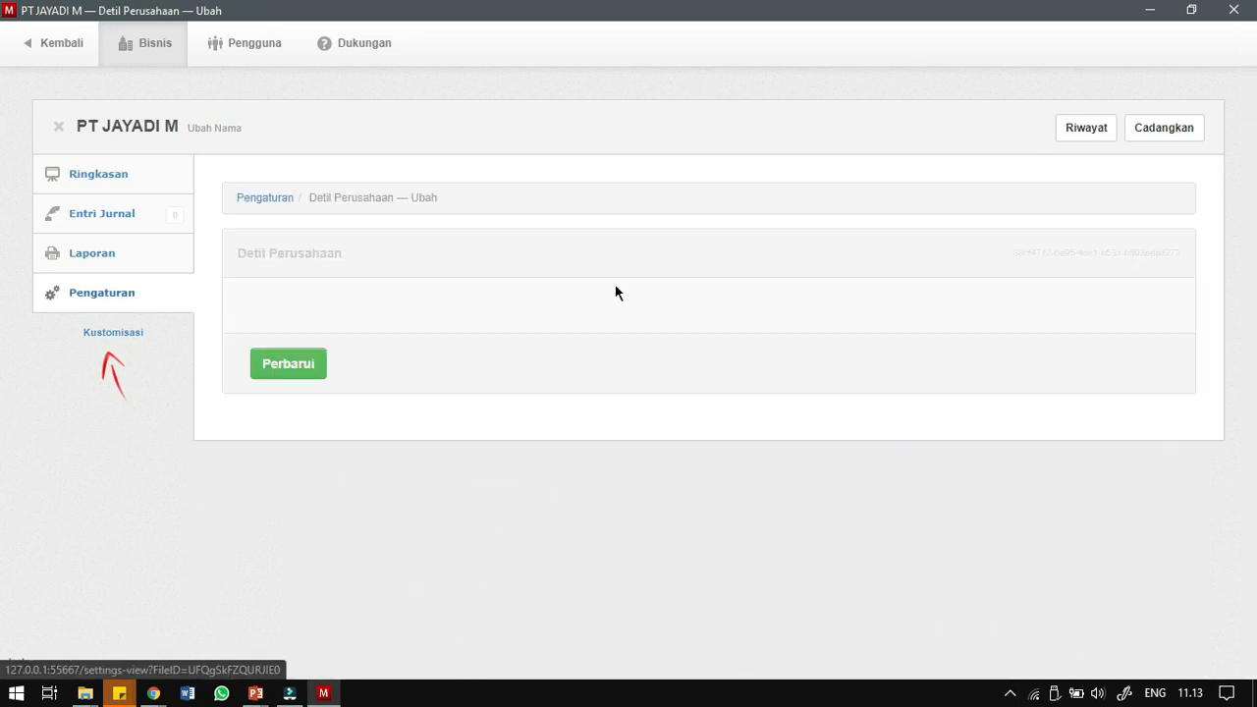
click(342, 345)
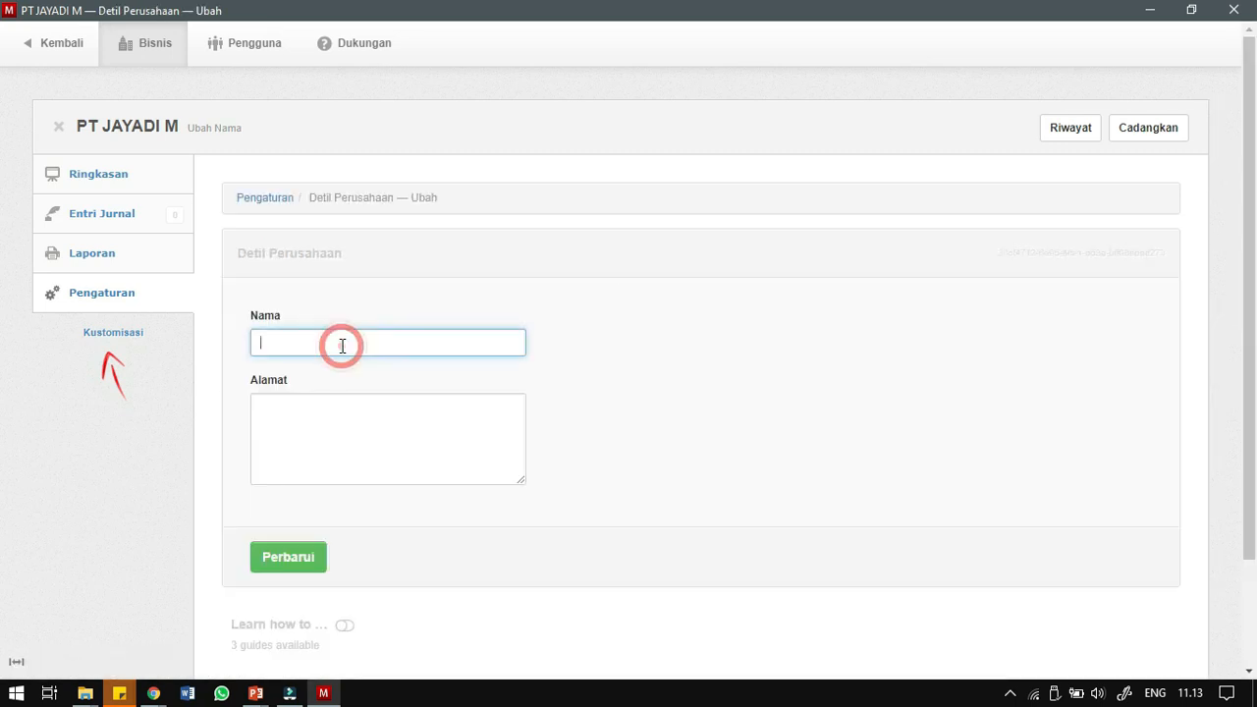
click(293, 430)
click(271, 206)
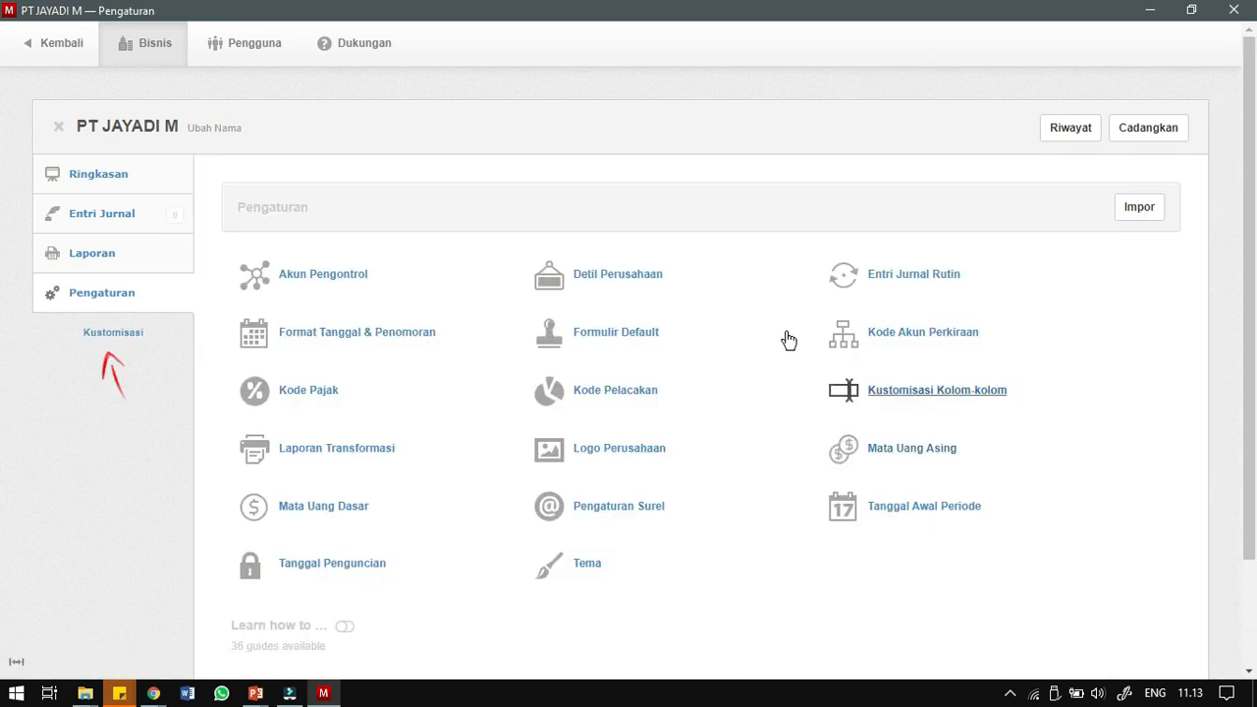
click(855, 282)
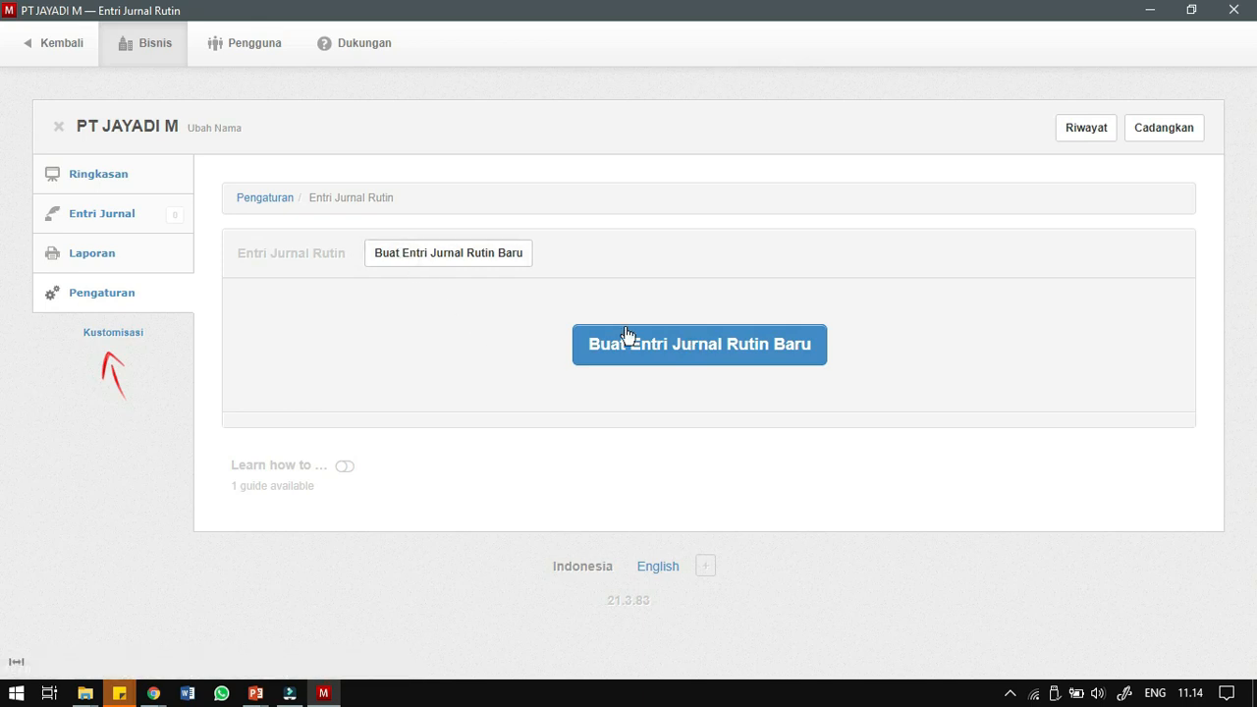
click(263, 202)
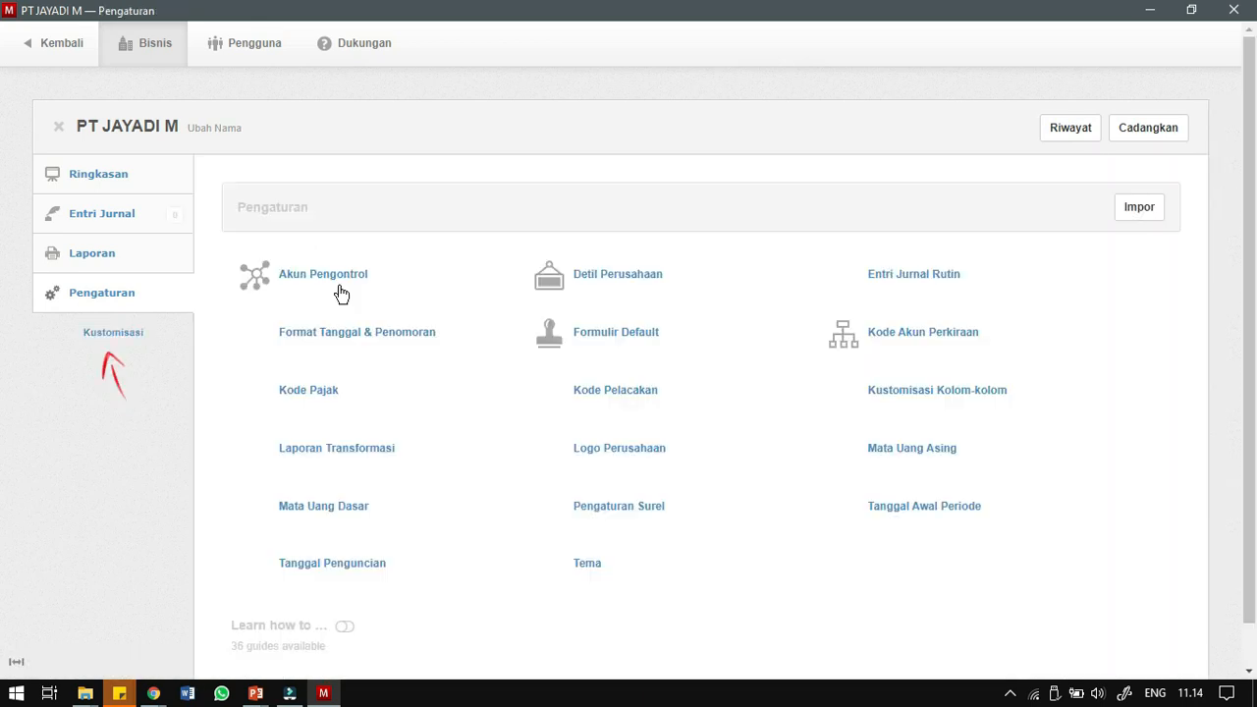
Review the choices in Format Tanggal & Penomoran, set the first day of the week to Senin and save the settings.
click(374, 336)
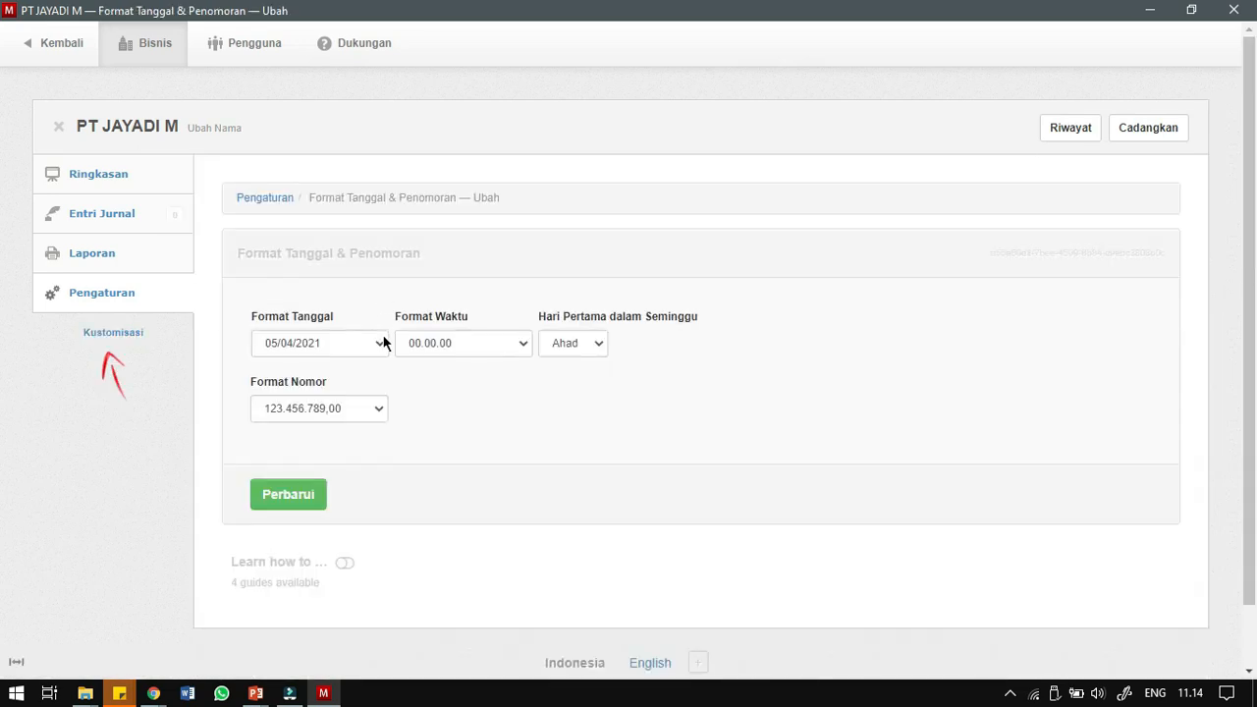
click(381, 345)
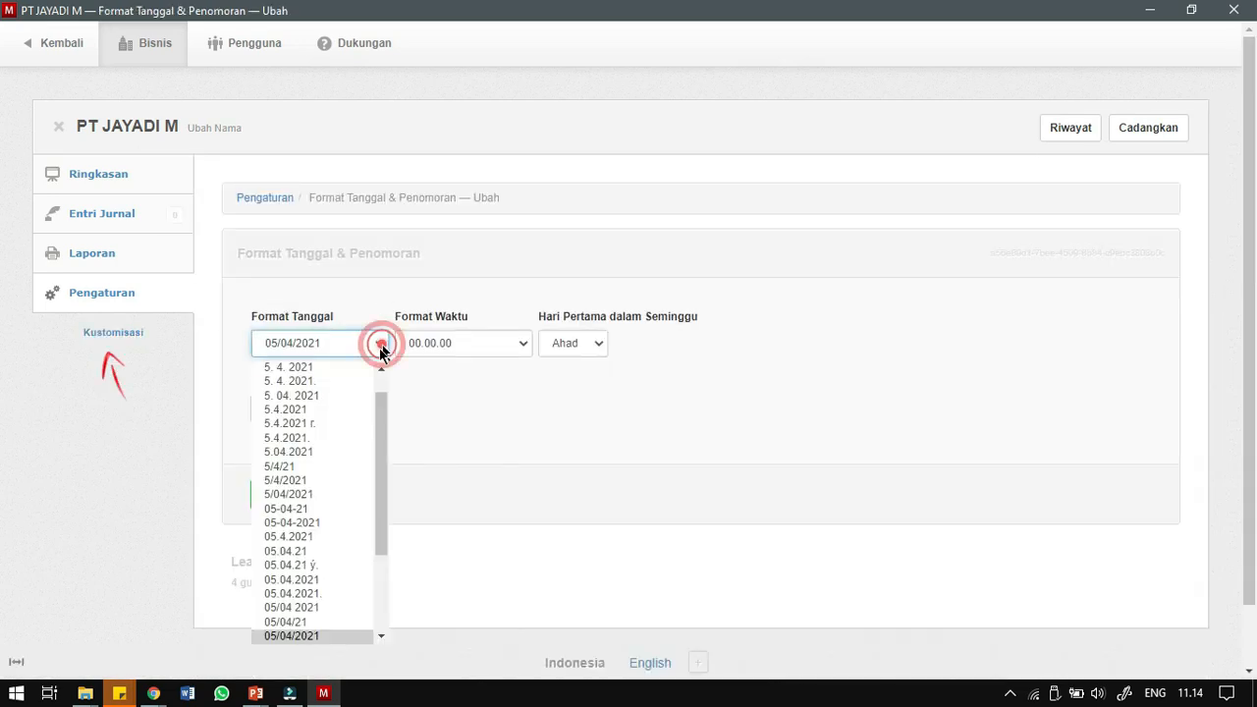
click(523, 348)
click(524, 348)
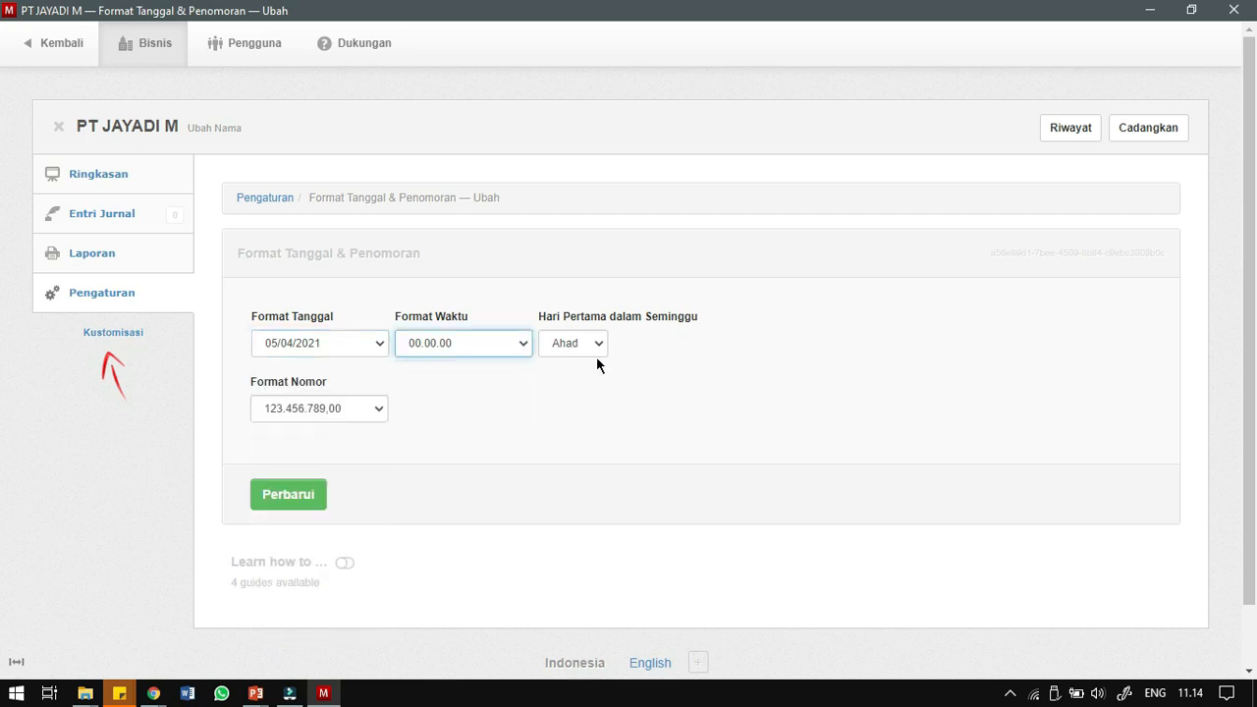
click(597, 345)
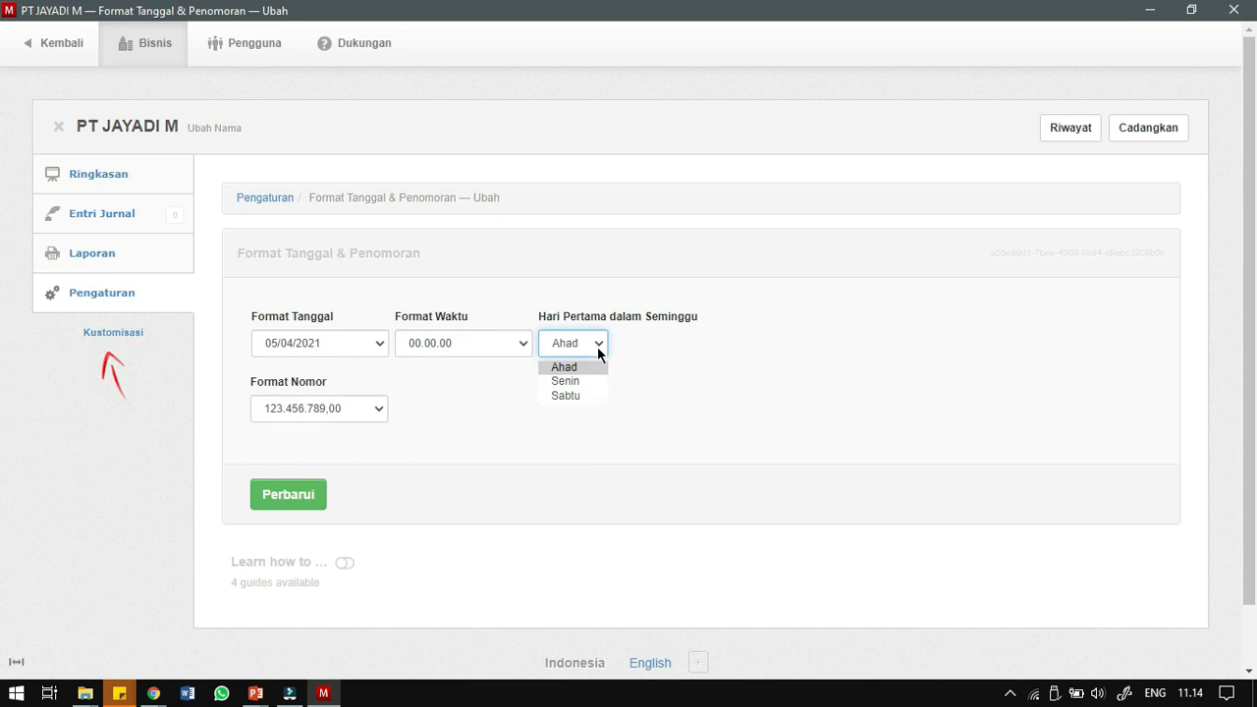
click(559, 385)
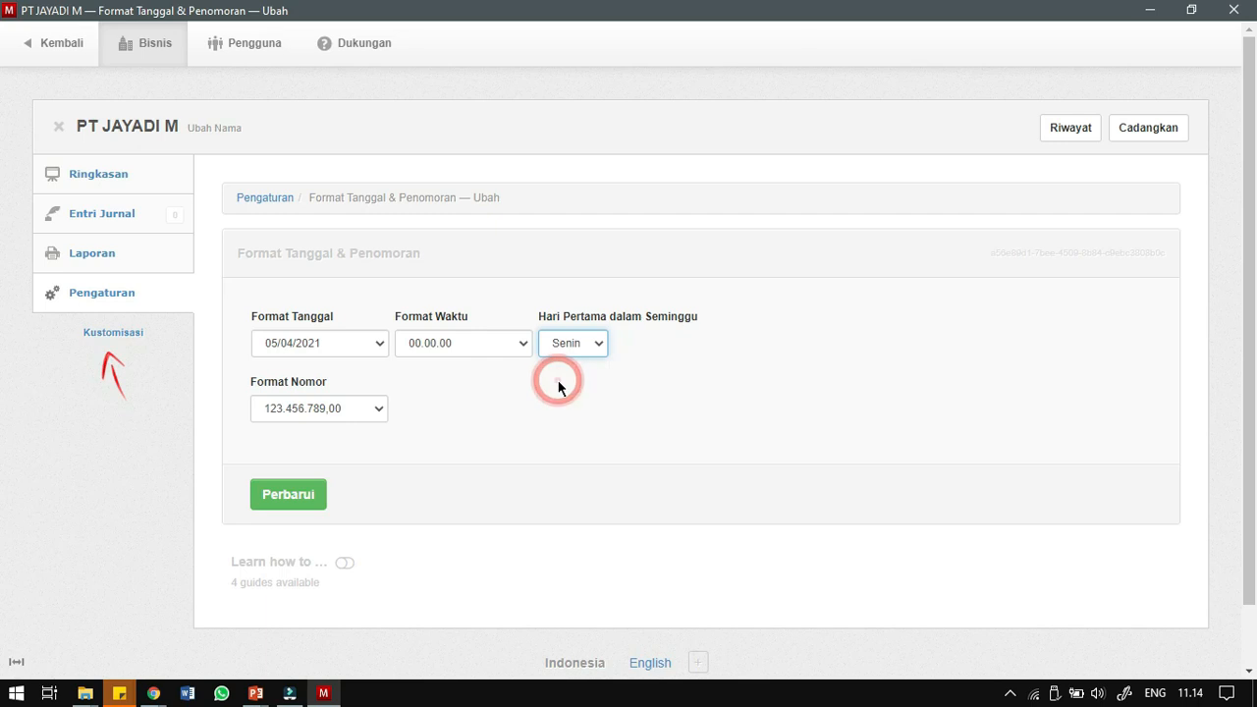
click(376, 411)
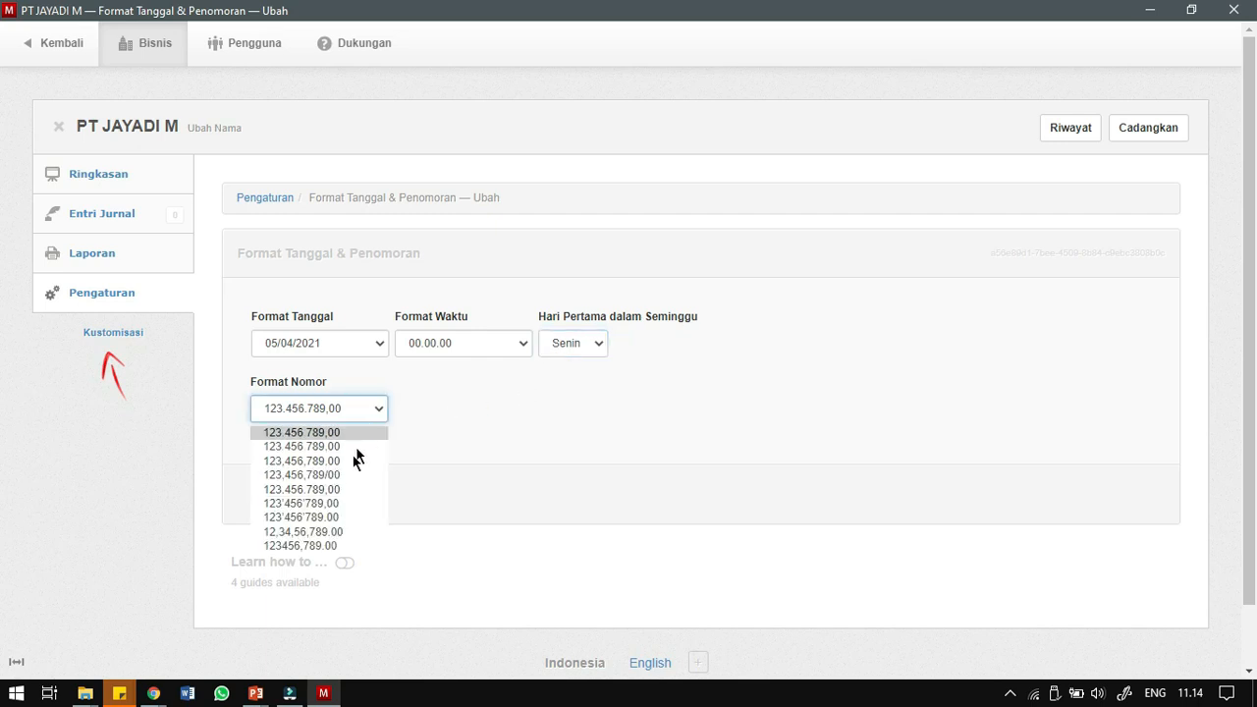
click(517, 430)
click(290, 501)
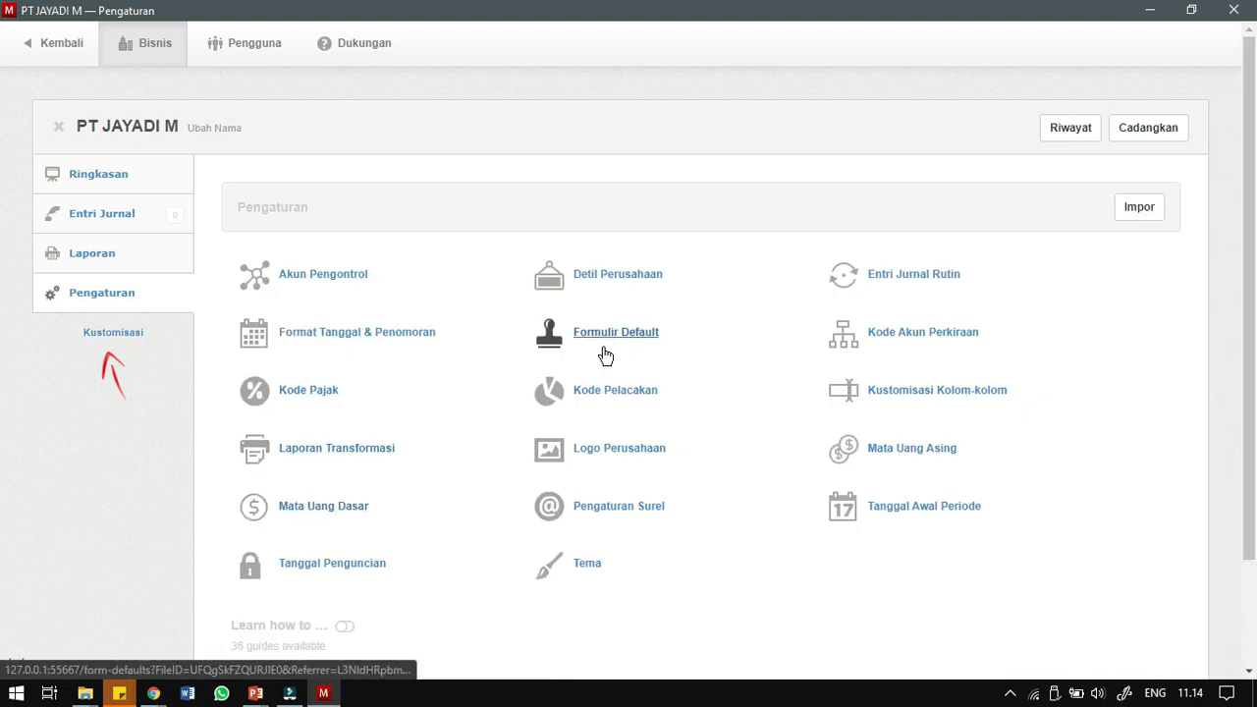
Examine the Formulir Default page and its Entri Jurnal default form, and return to the settings list.
click(605, 356)
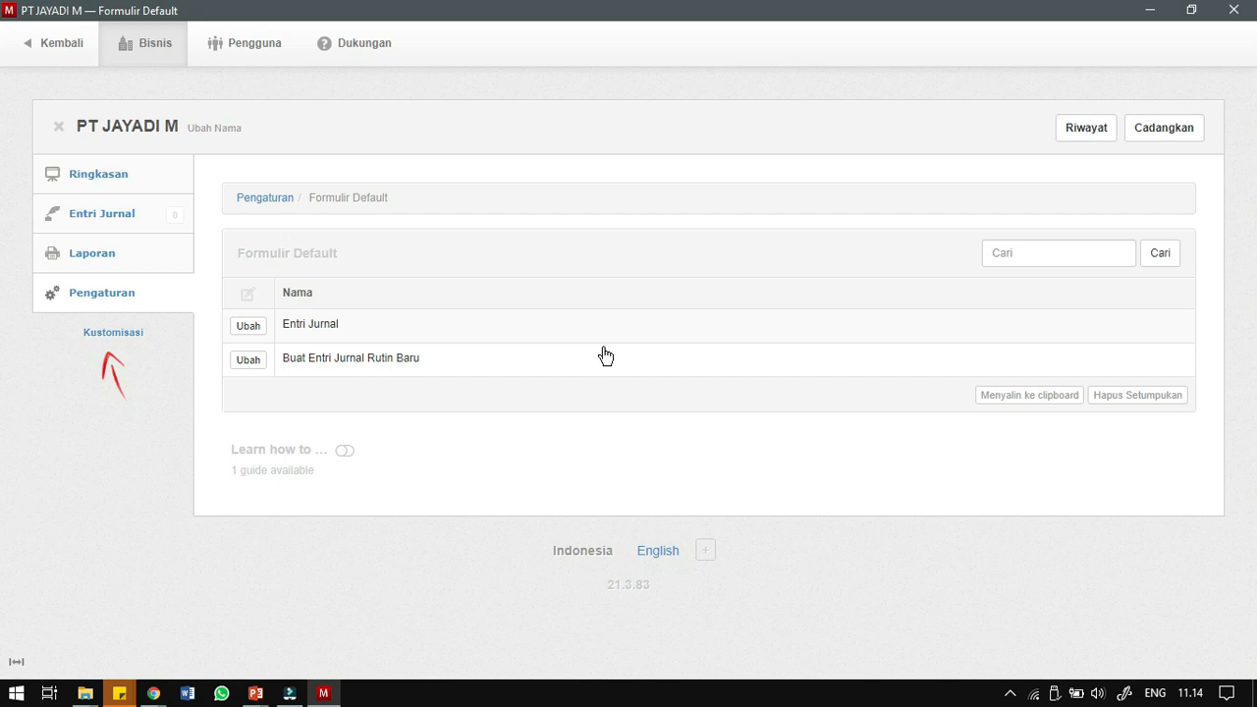
click(263, 337)
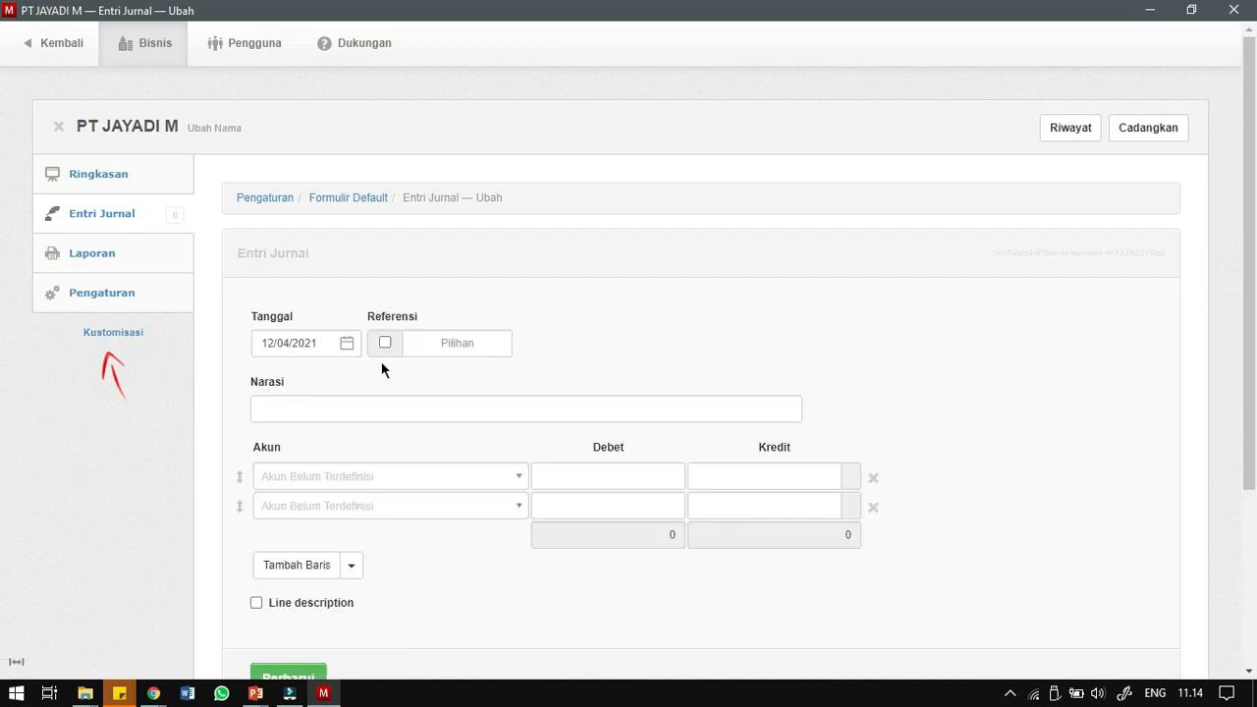
scroll(398, 451, down, 2)
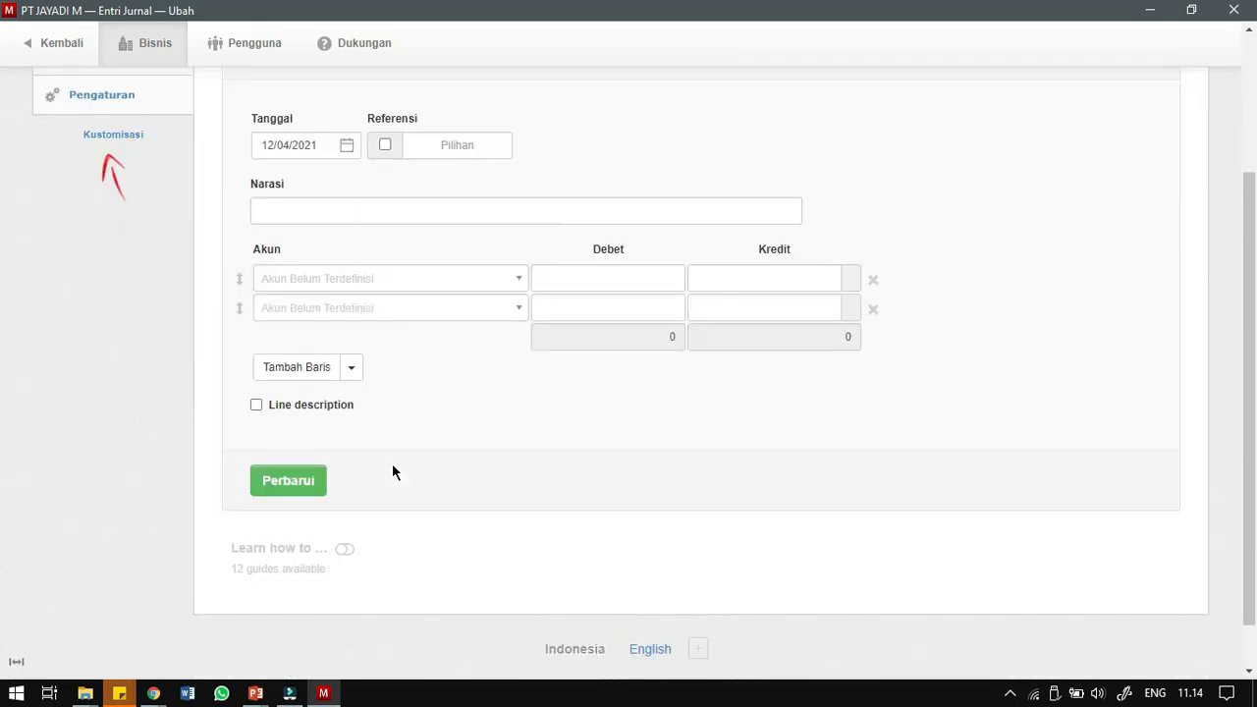
scroll(471, 353, up, 2)
click(267, 198)
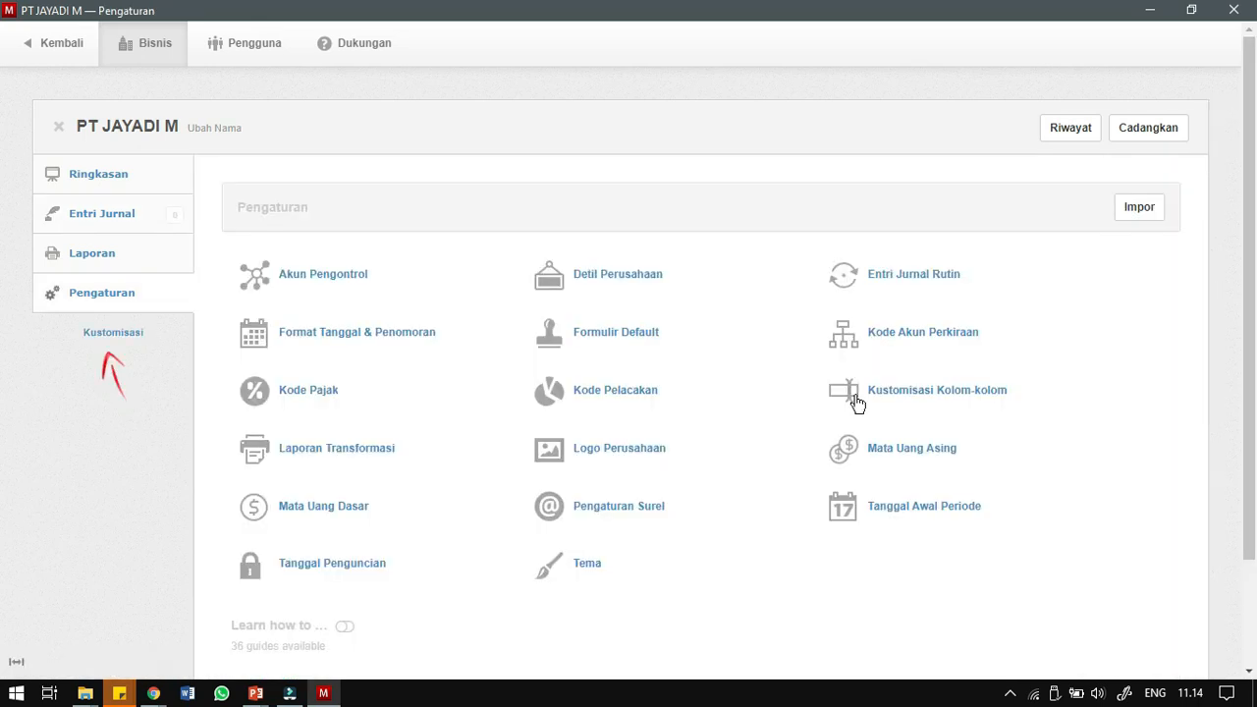
Review the Kode Akun Perkiraan page and the Prosentase Pajak choices in a new Kode Pajak form, and return to the settings list.
click(924, 341)
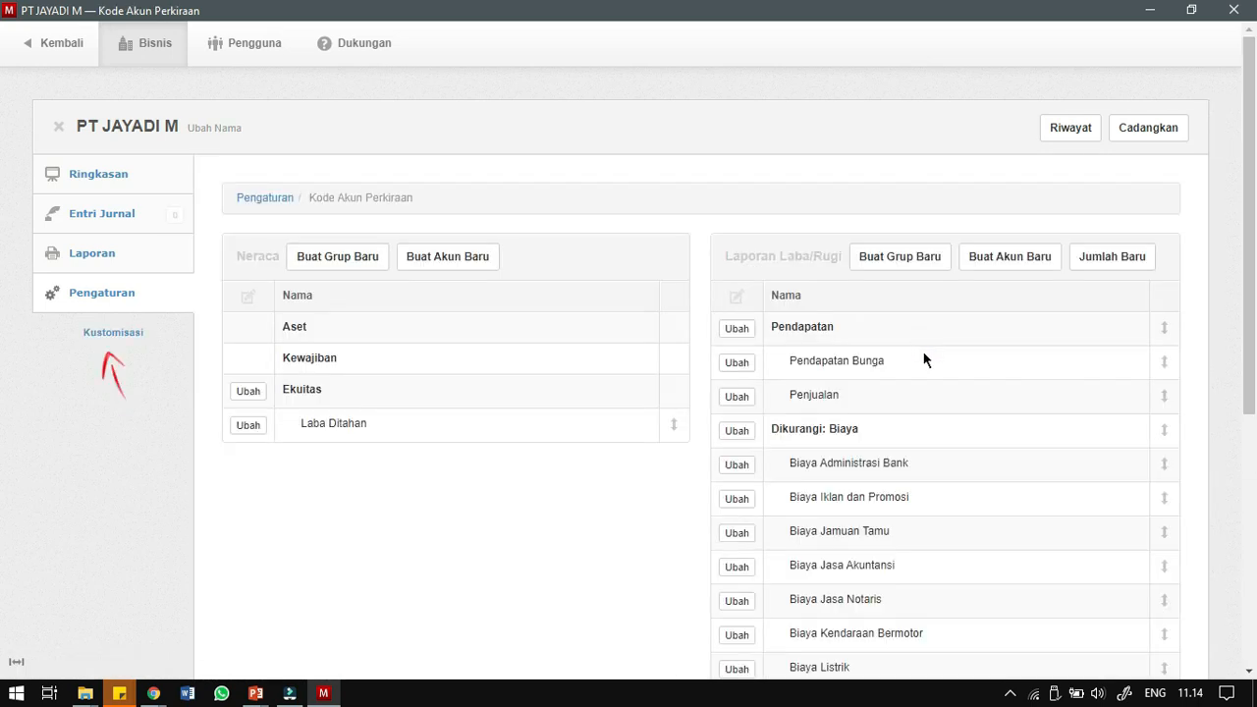
click(264, 200)
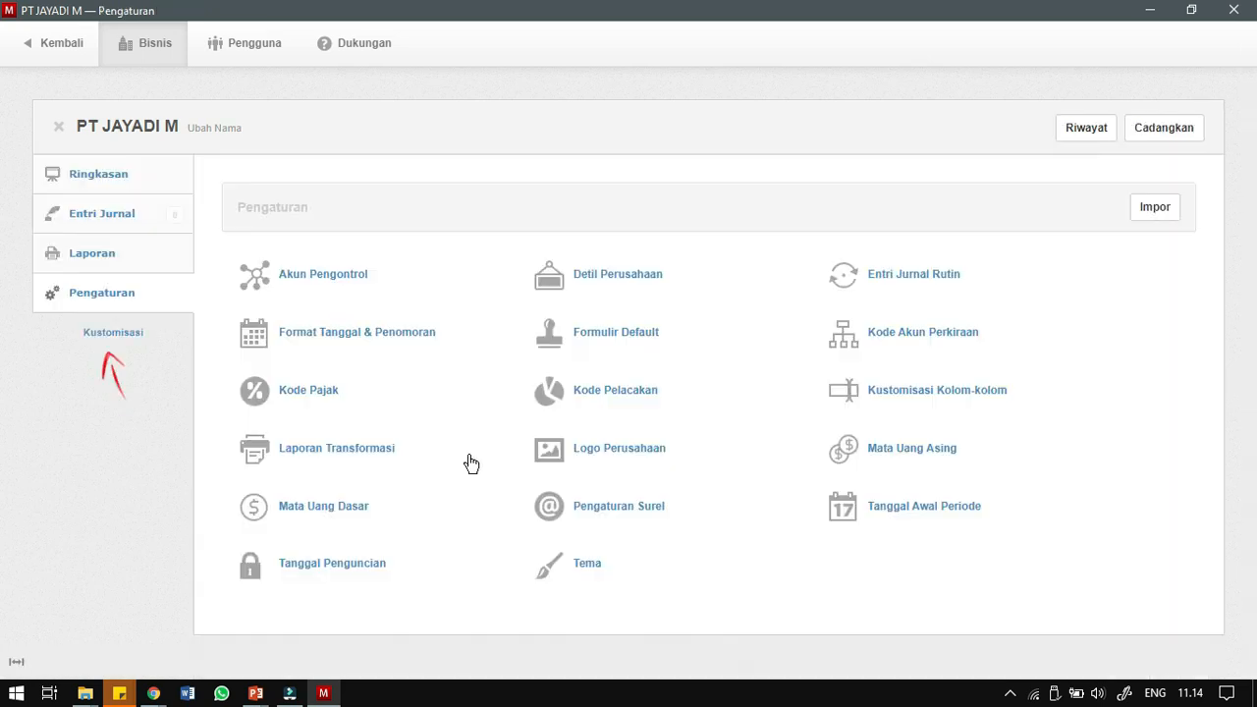
click(304, 401)
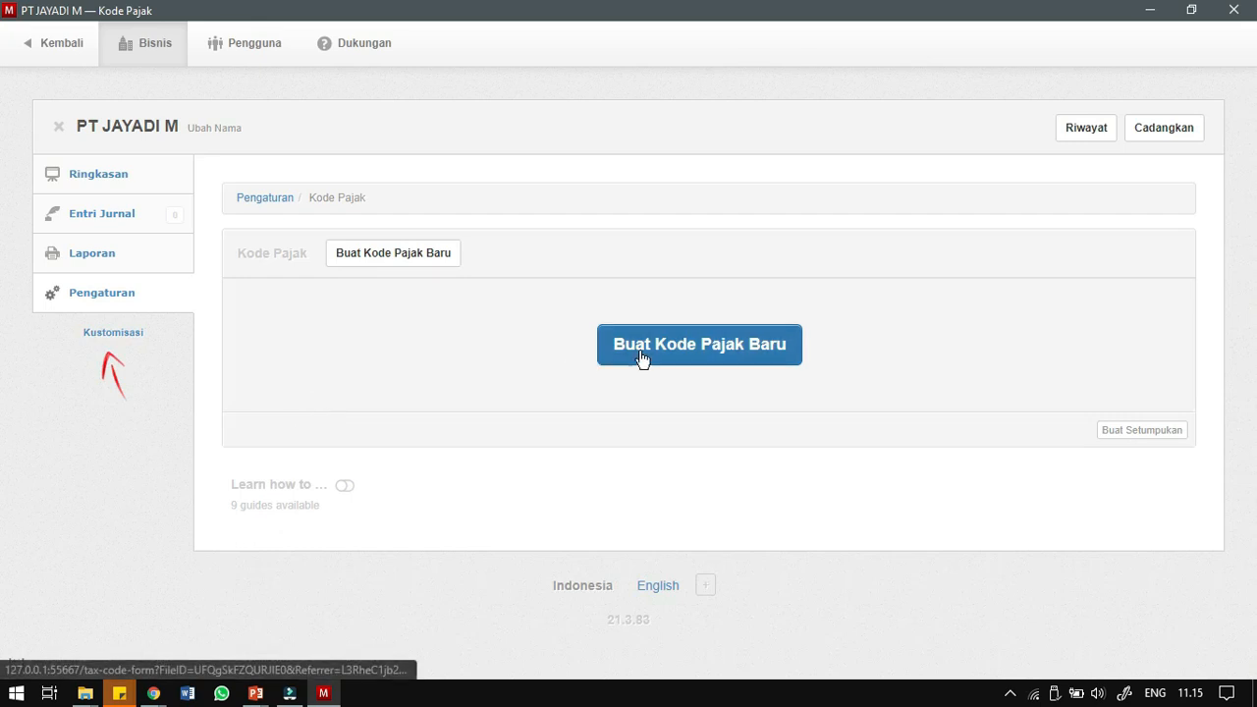
click(642, 346)
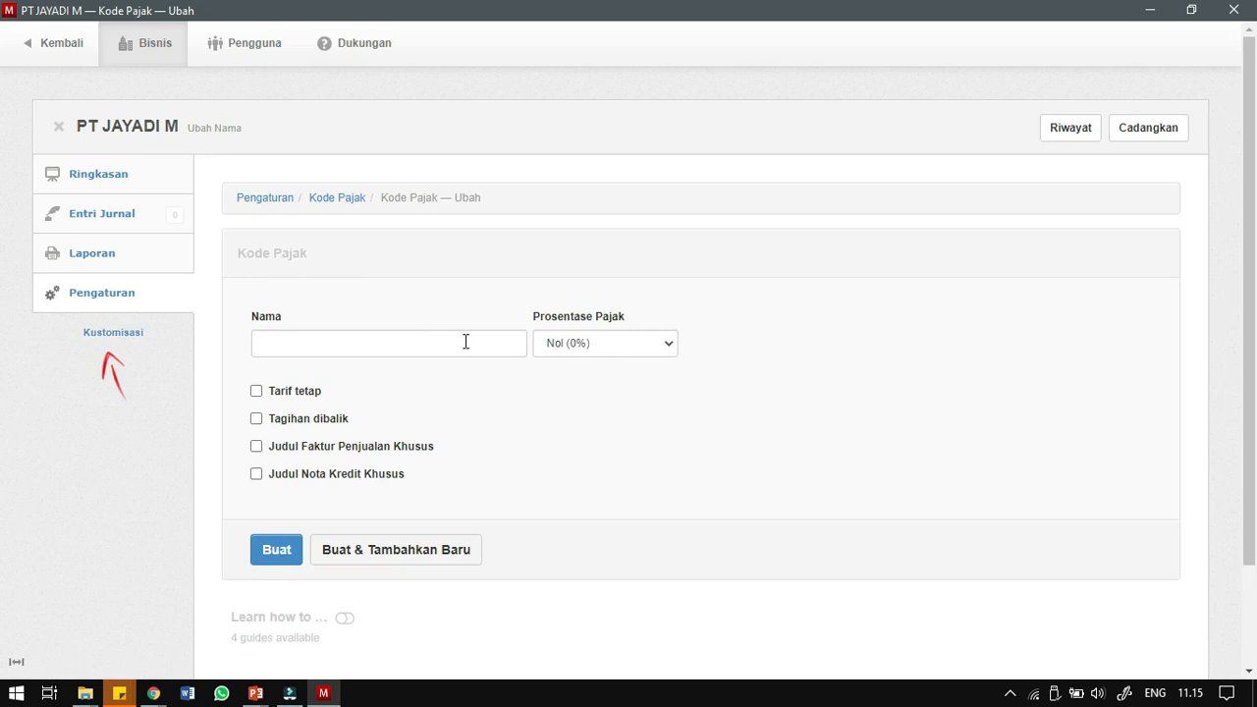
click(616, 348)
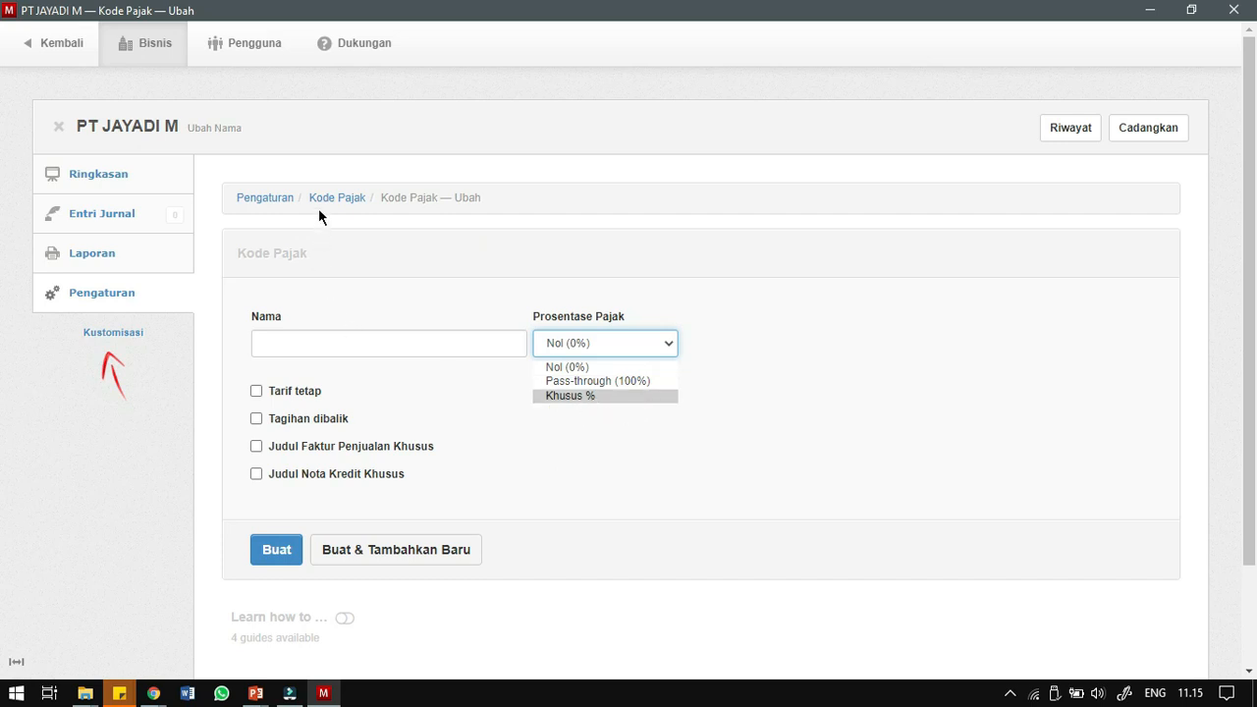
click(279, 202)
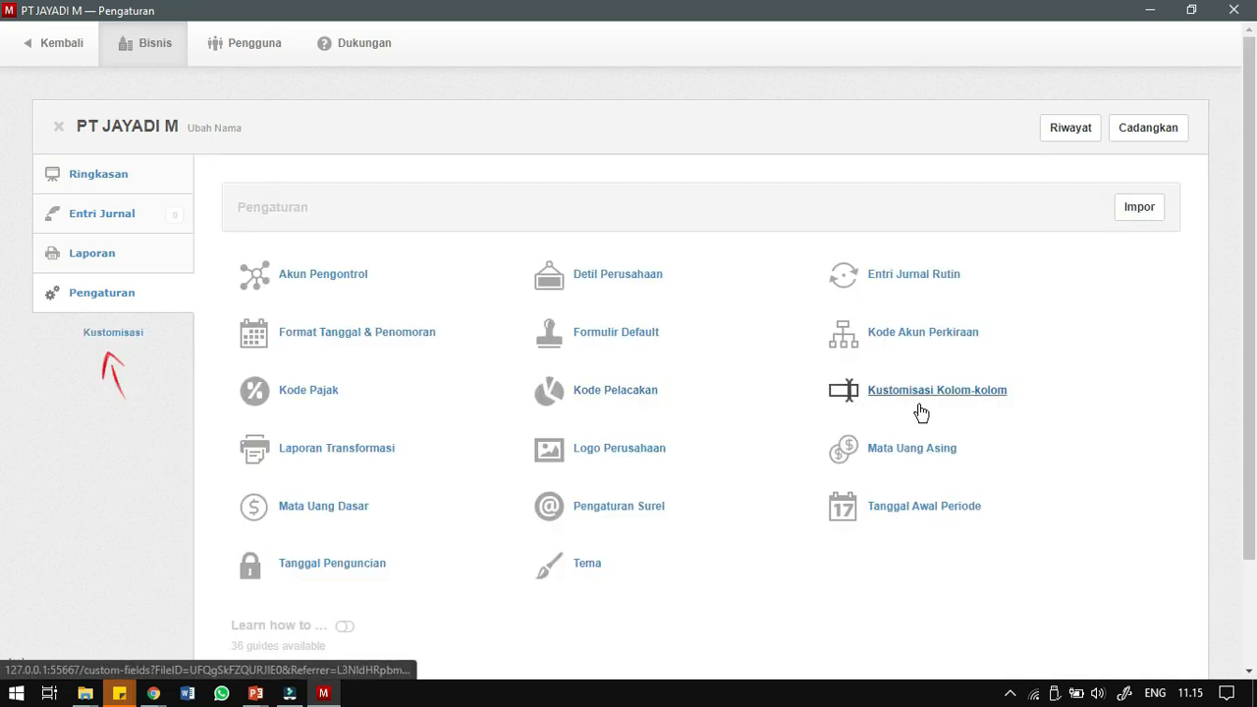
Examine the Logo Perusahaan page and the Mata Uang Dasar form, and return to the settings list.
click(623, 459)
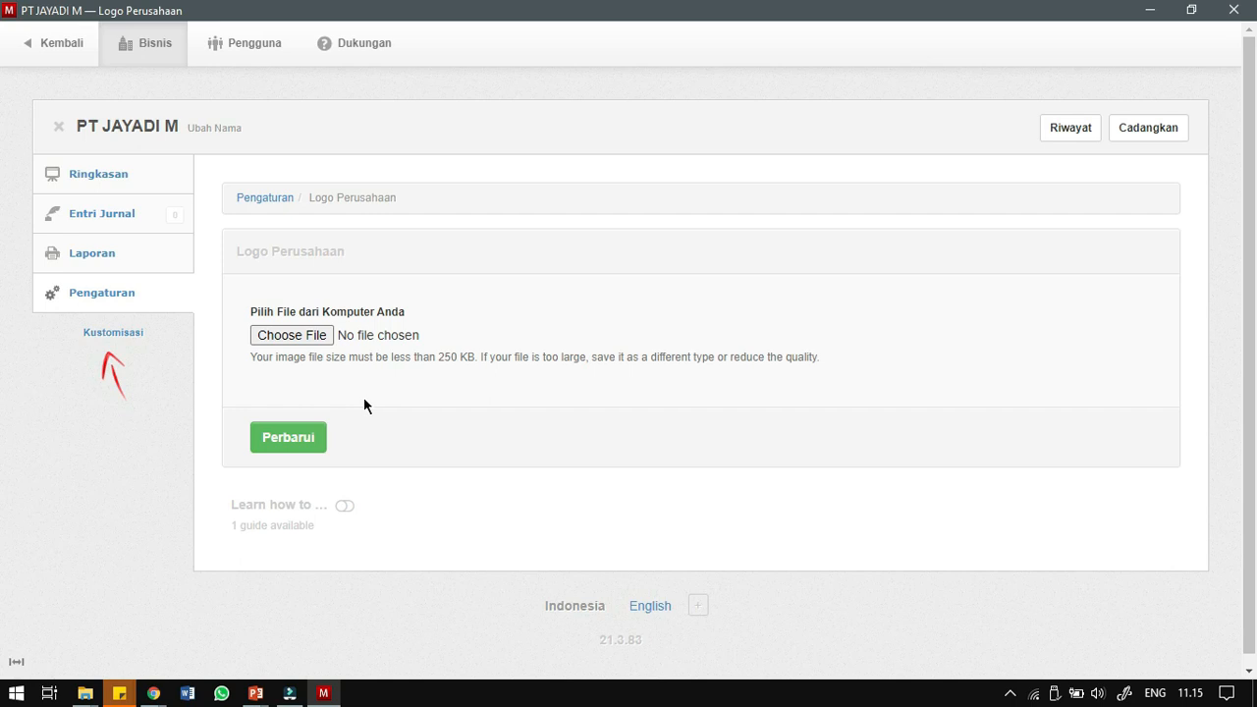
click(279, 198)
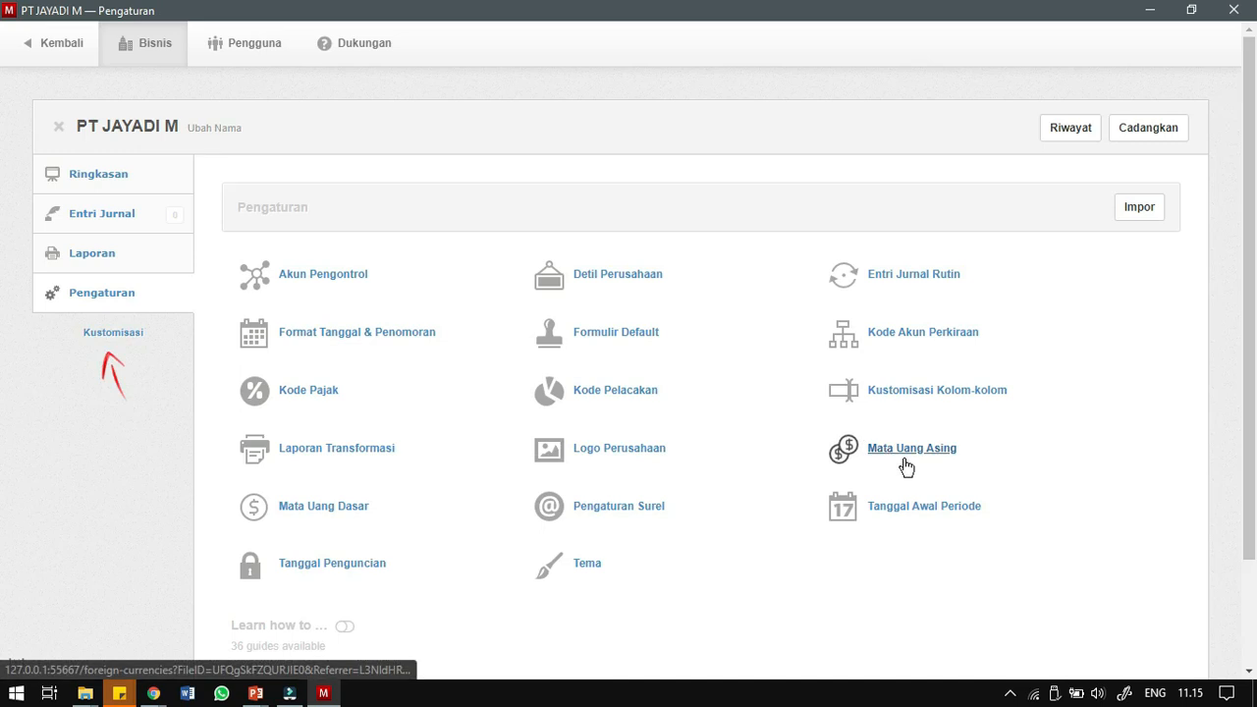
click(310, 516)
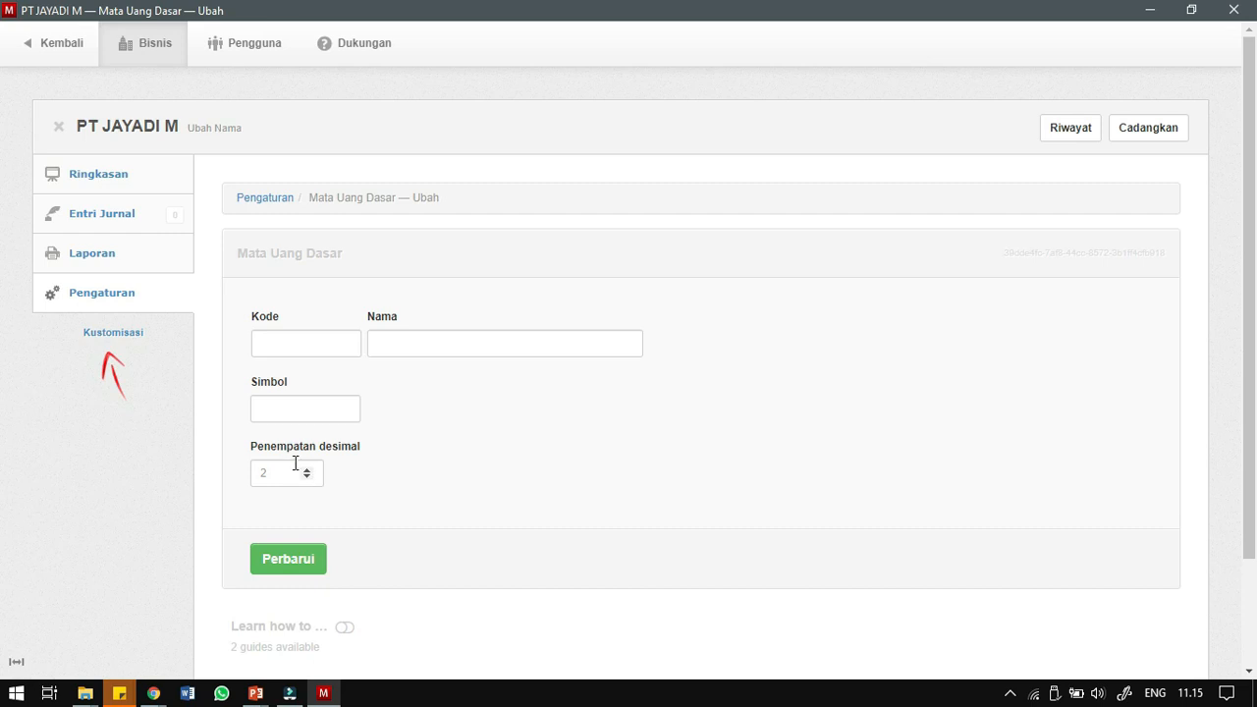
click(278, 199)
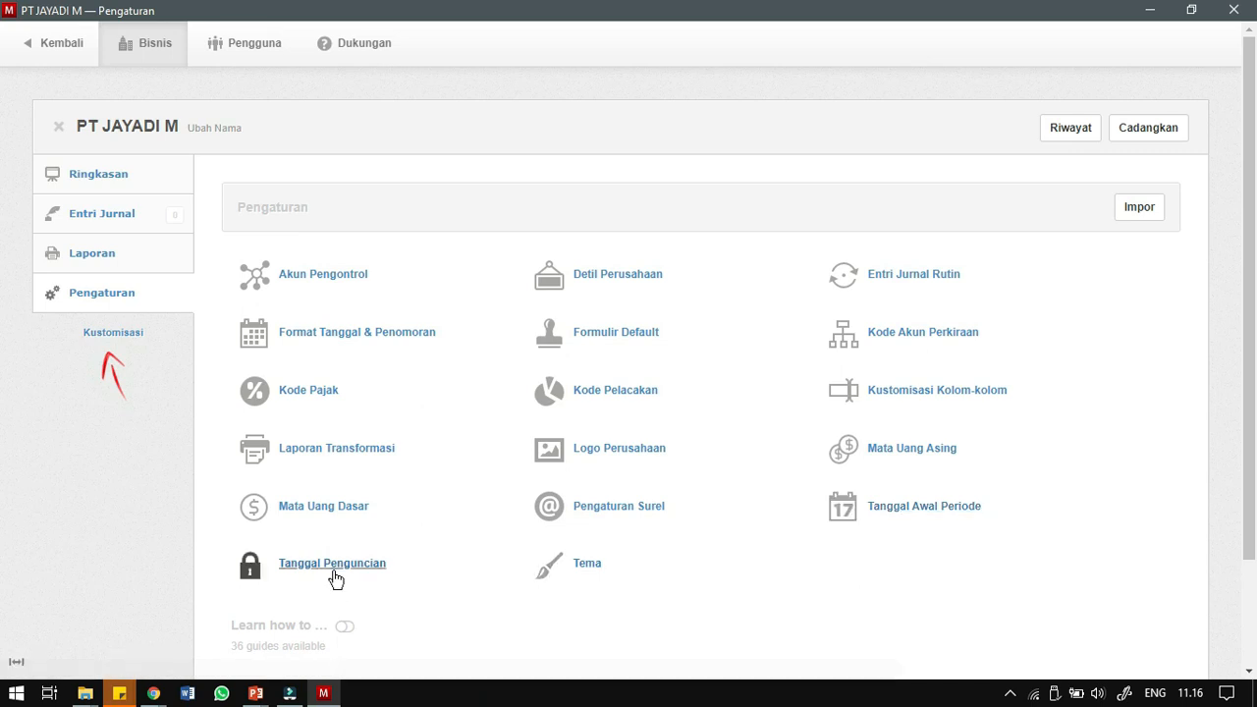
Look through the Tema list and preview the Smooth Black theme and the blue theme that follows it.
click(585, 571)
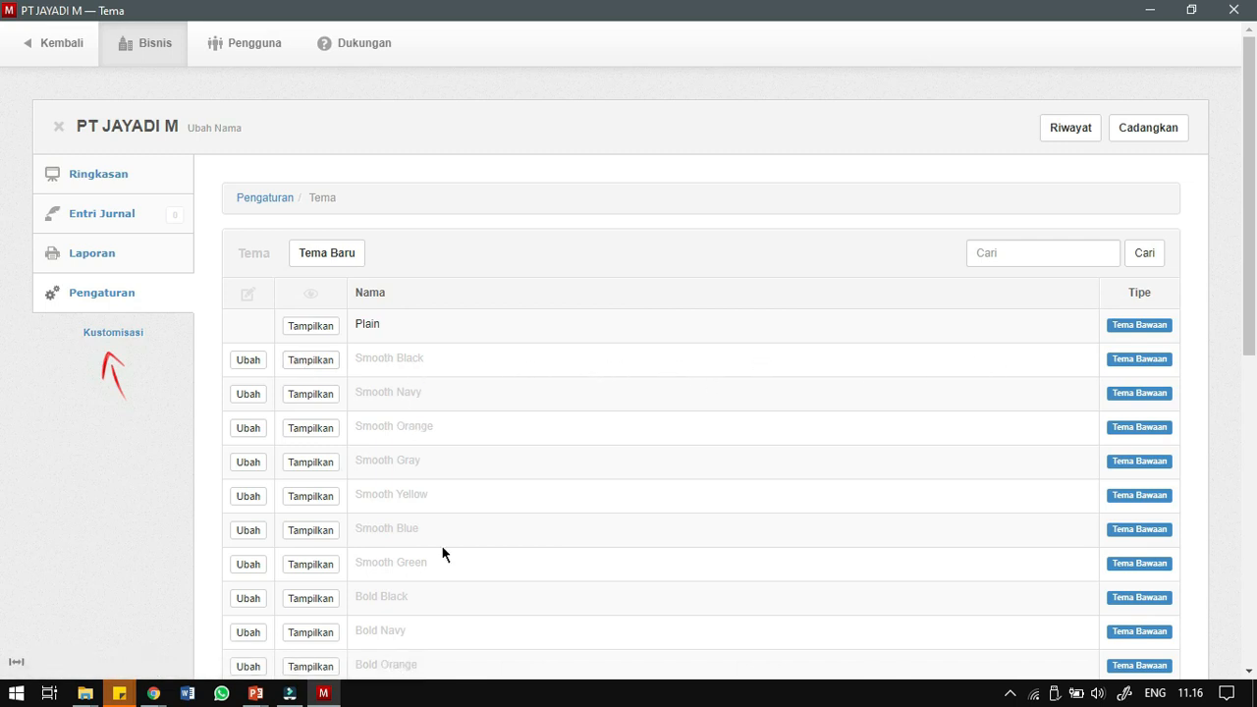
scroll(442, 549, down, 3)
scroll(442, 549, up, 3)
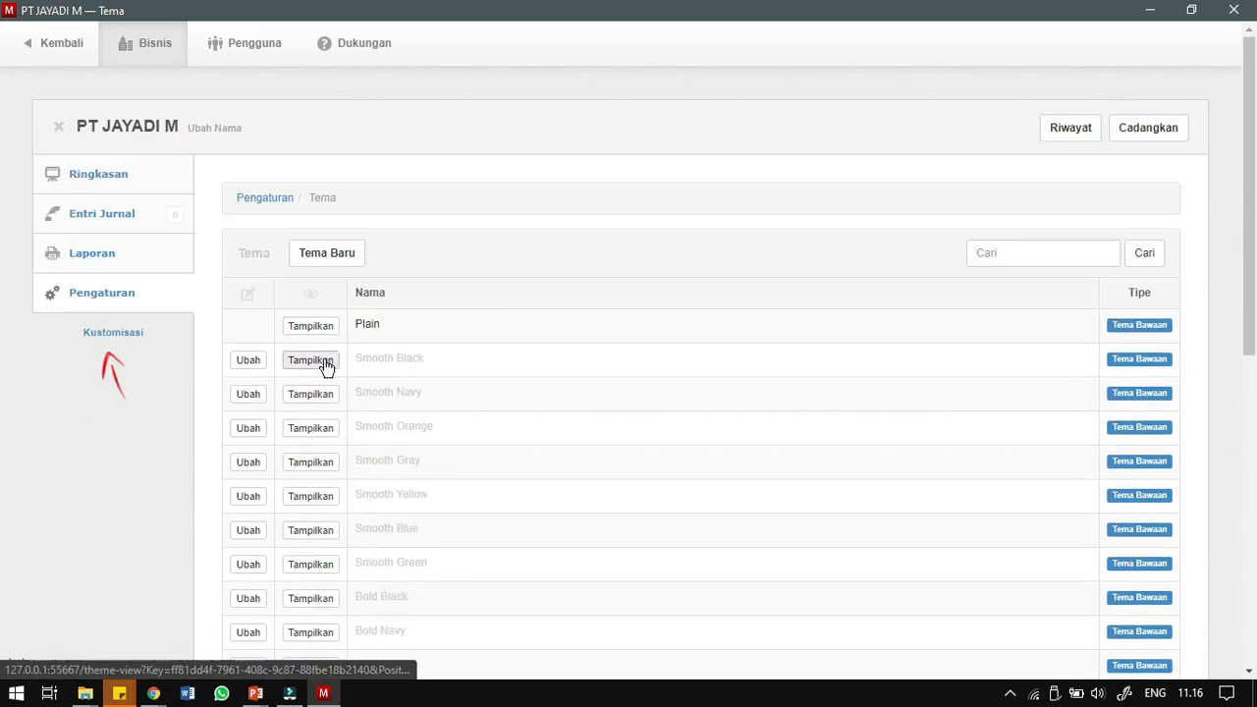
click(324, 362)
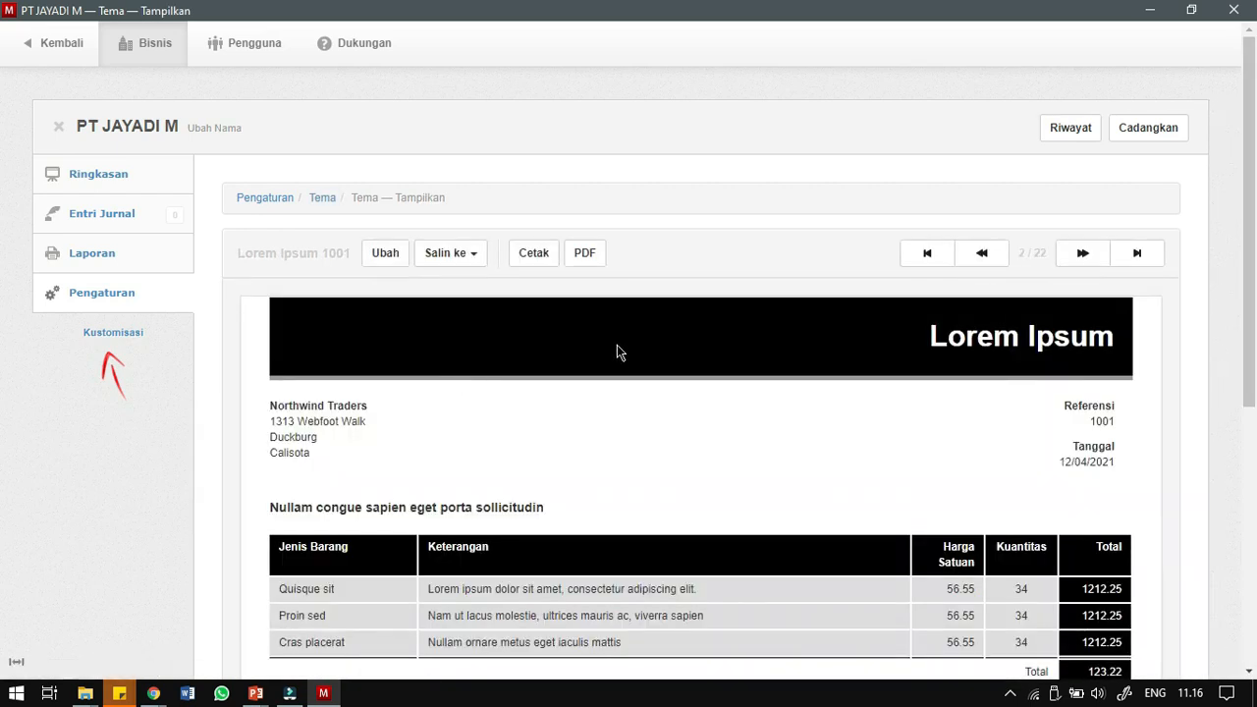
scroll(952, 408, down, 1)
scroll(952, 408, down, 2)
scroll(957, 405, up, 3)
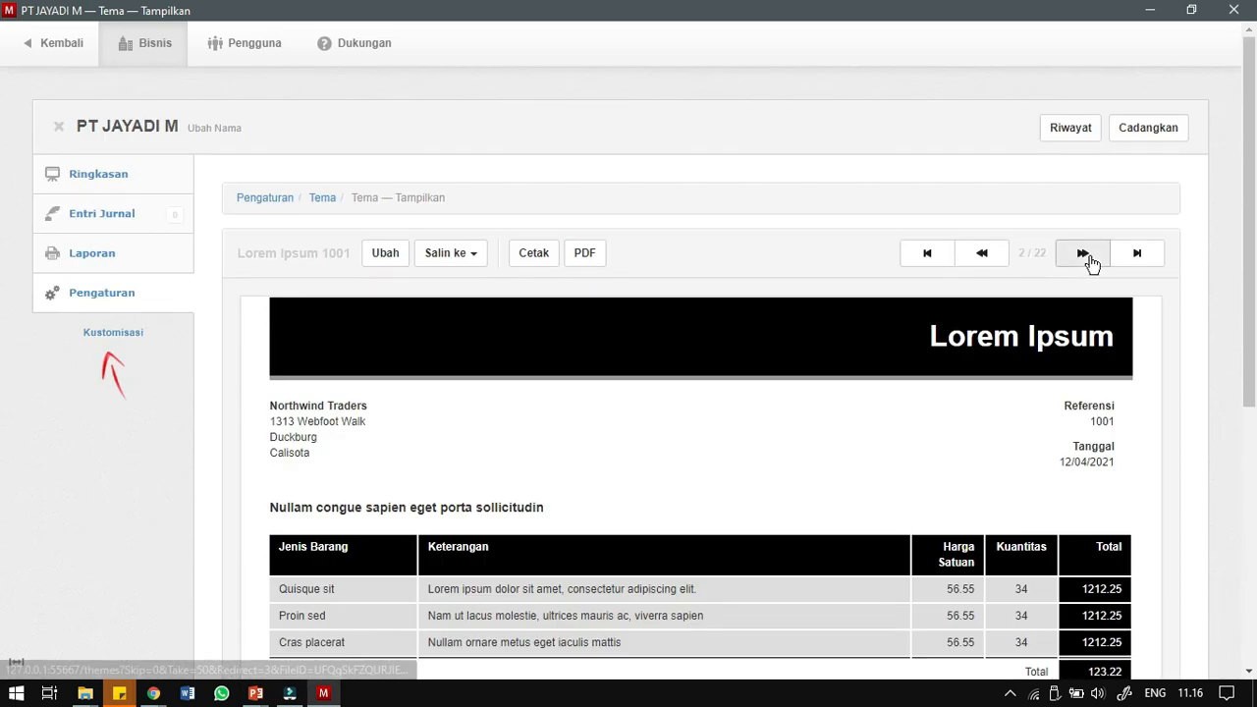
click(1085, 254)
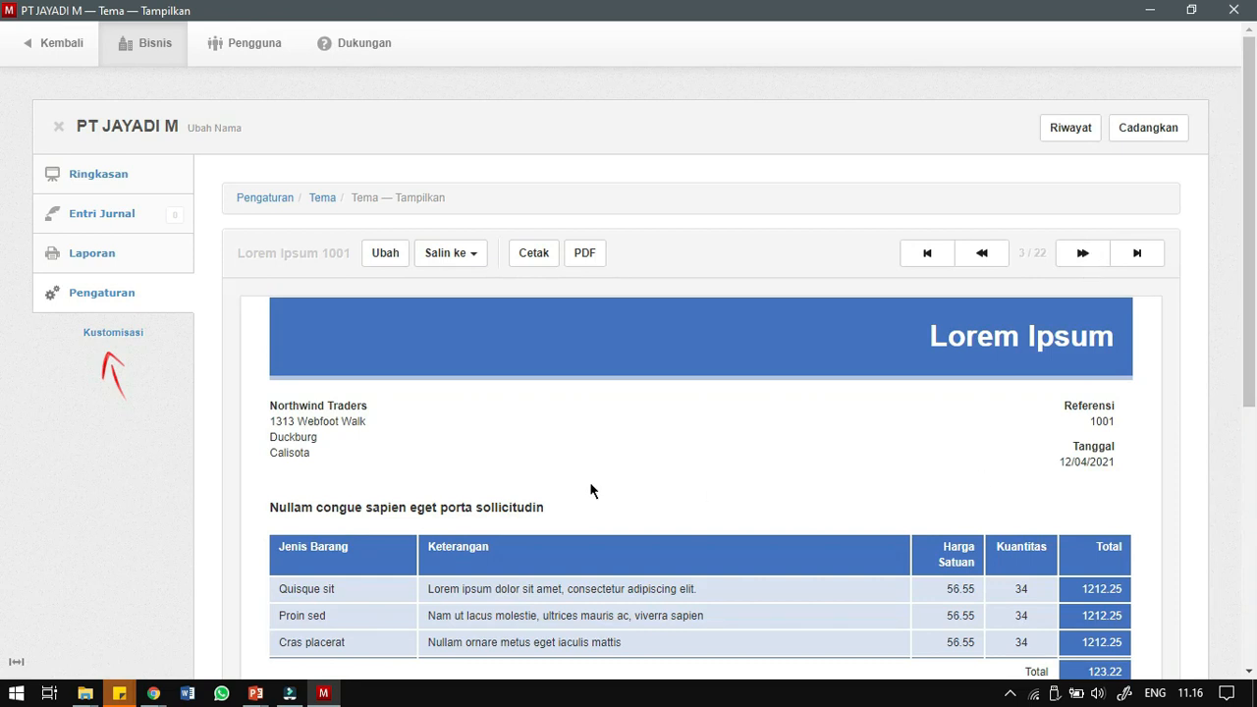
scroll(597, 483, down, 1)
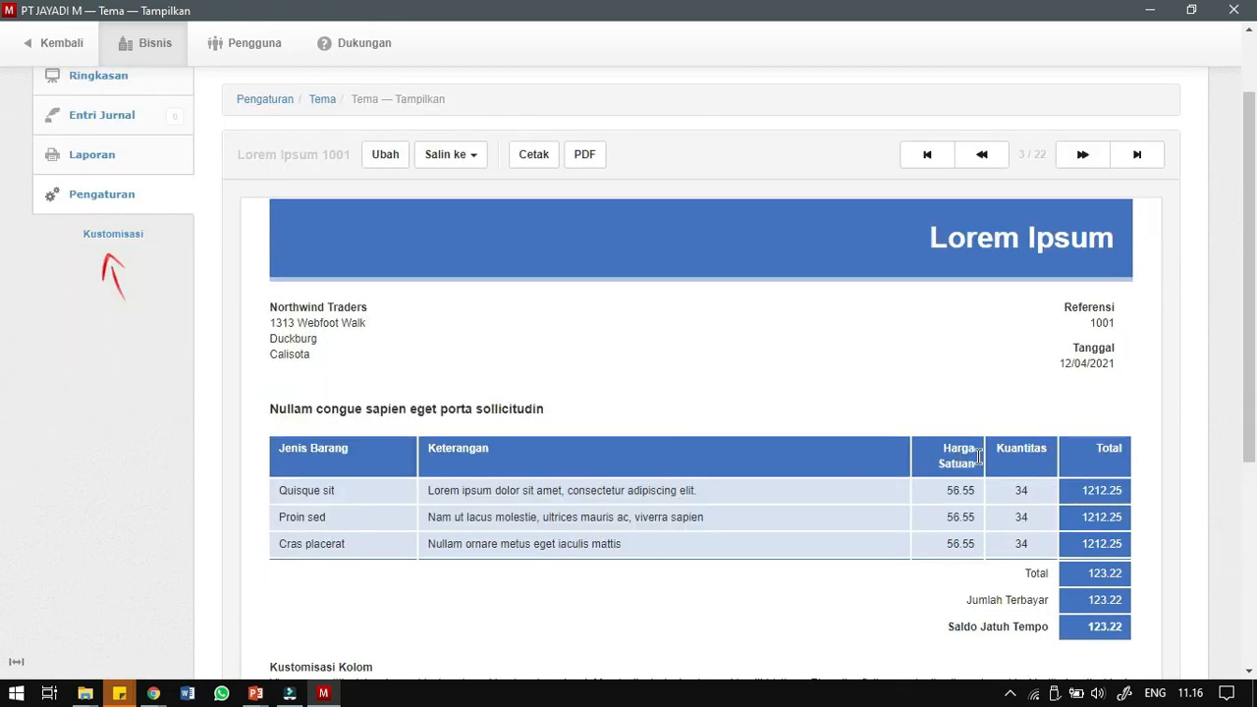
scroll(519, 361, up, 1)
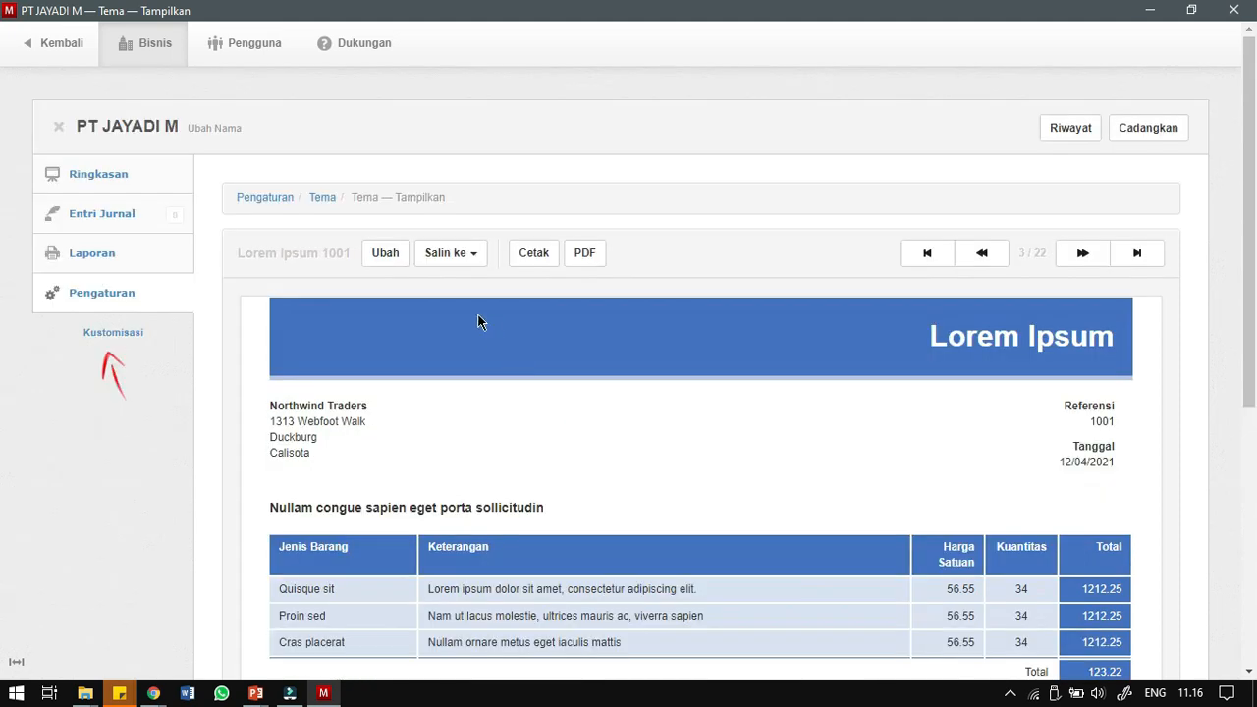
Set the previewed blue theme to Aktif, save it and return to the settings list.
click(390, 263)
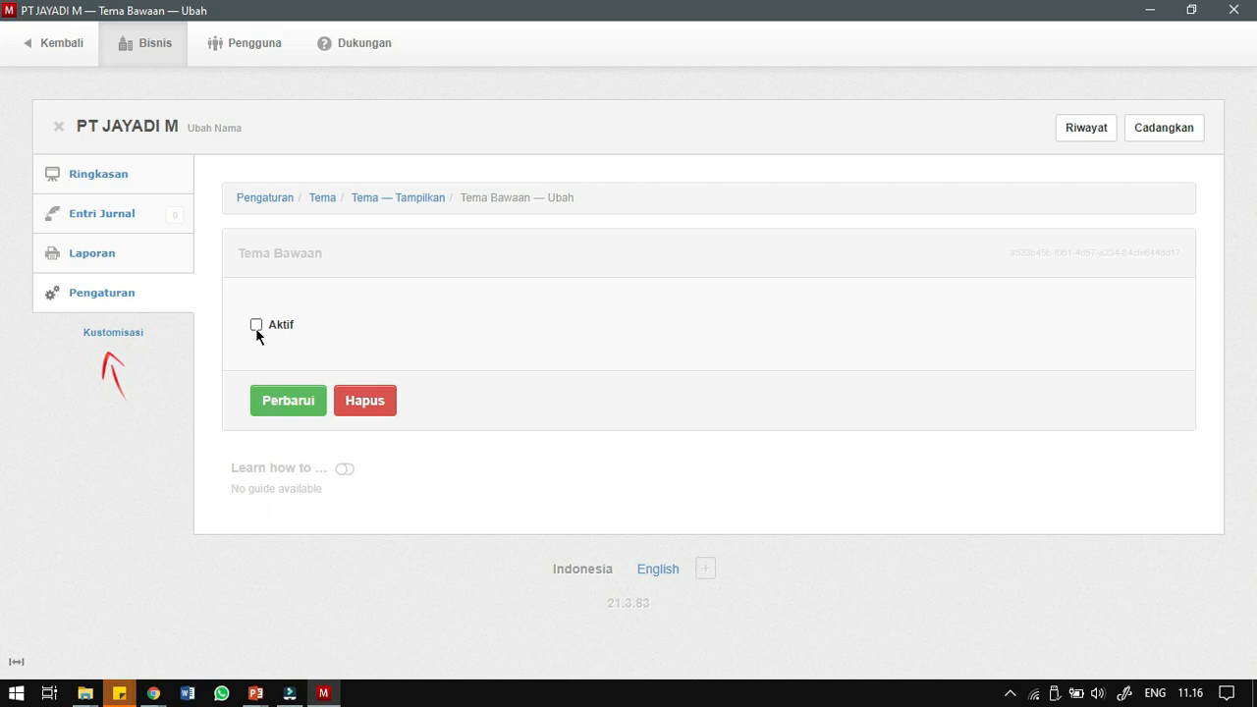
click(257, 325)
click(282, 405)
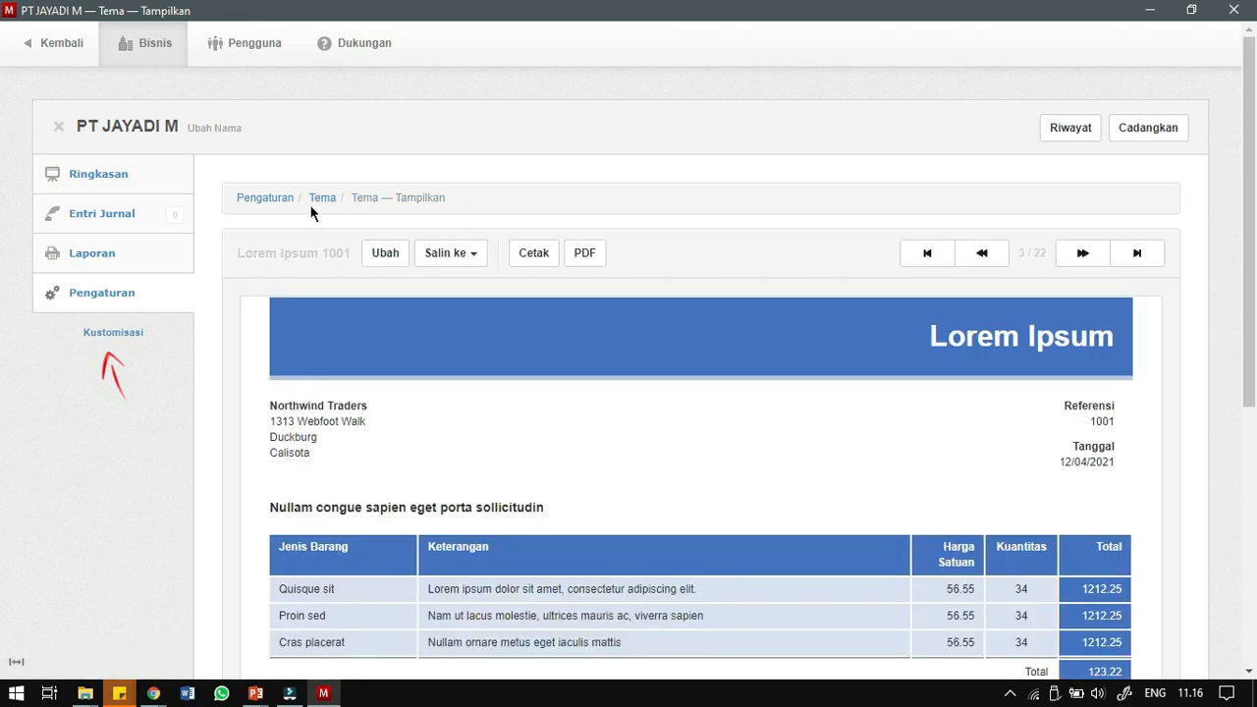
click(262, 198)
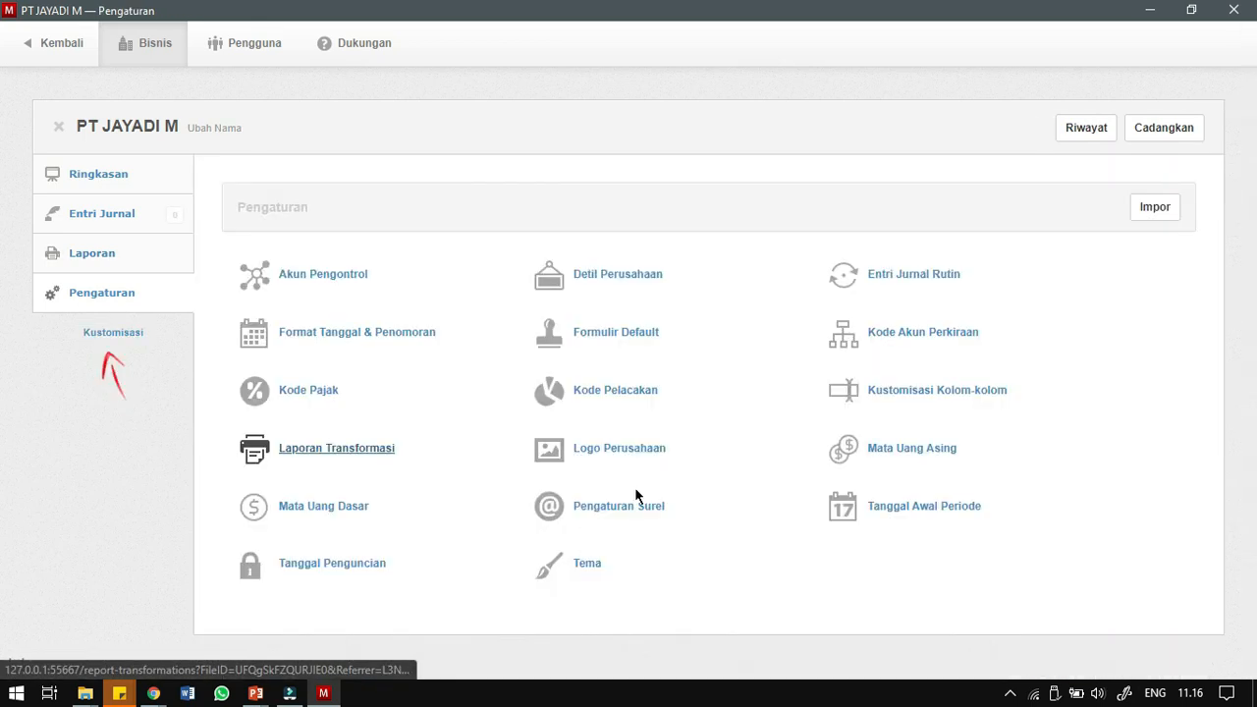
Open the Kustomisasi page and enable the Rekening BANK, Akun Kas and Penerimaan & Pembayaran modules.
click(120, 332)
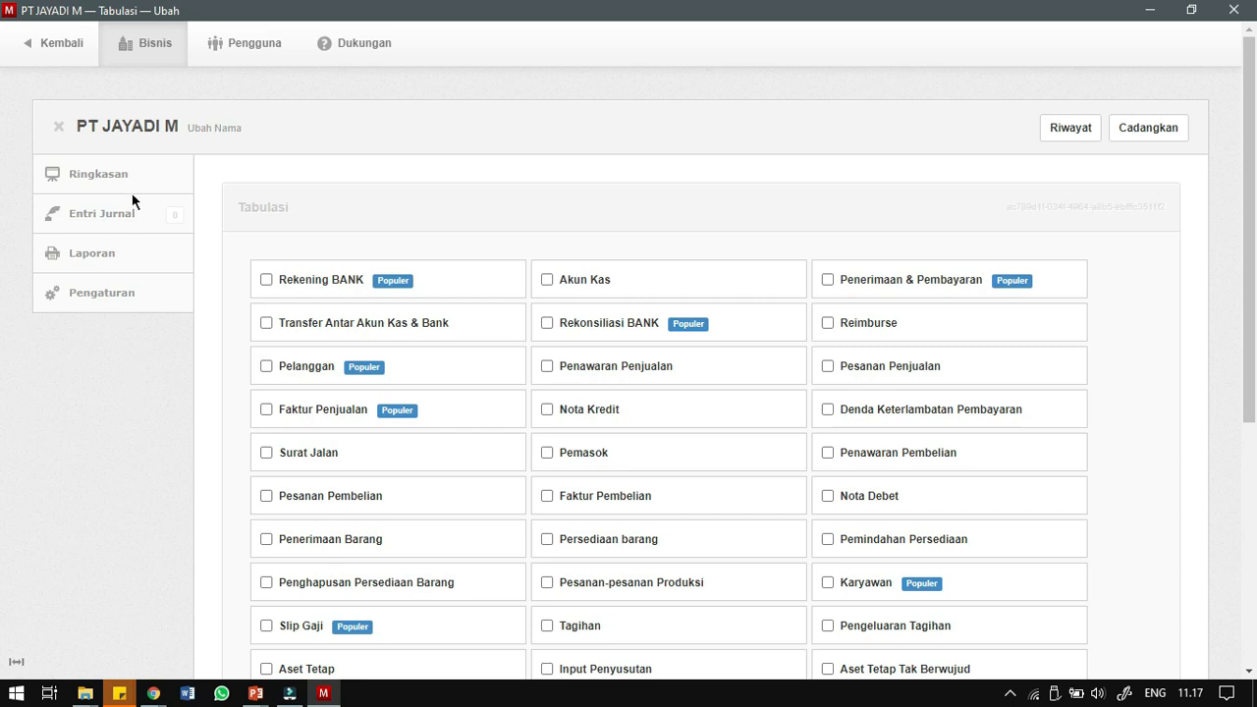
click(266, 281)
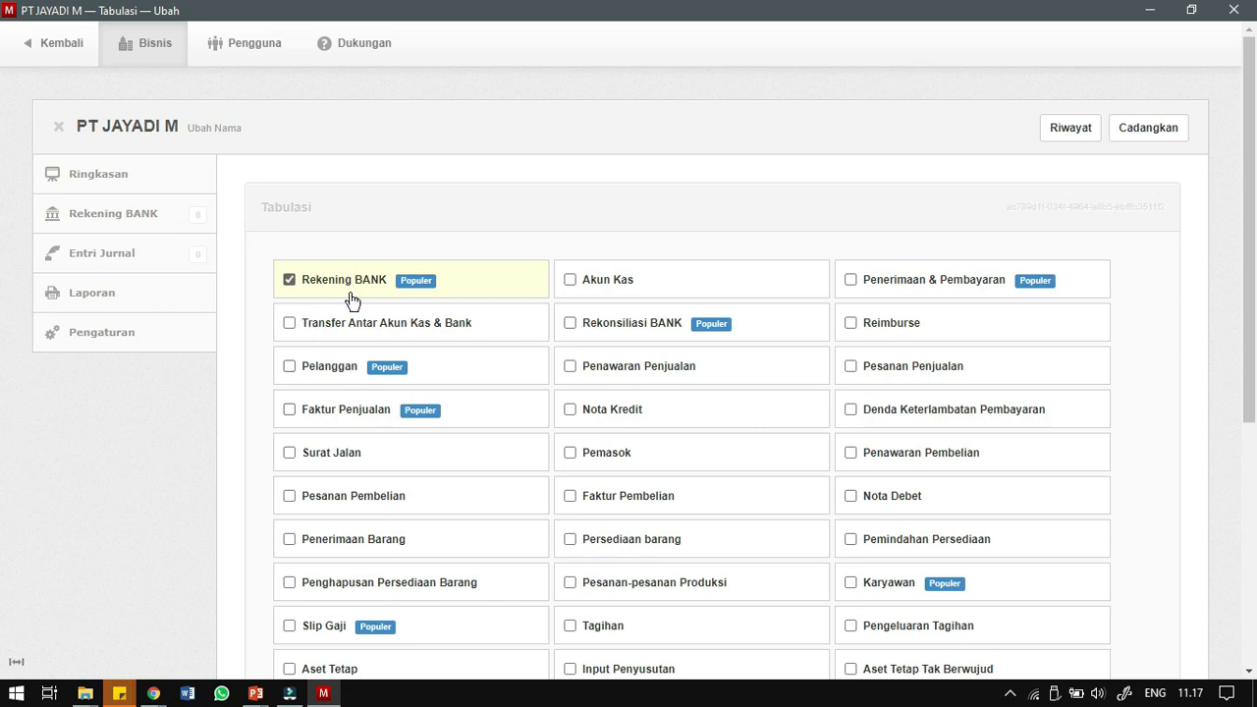
click(568, 279)
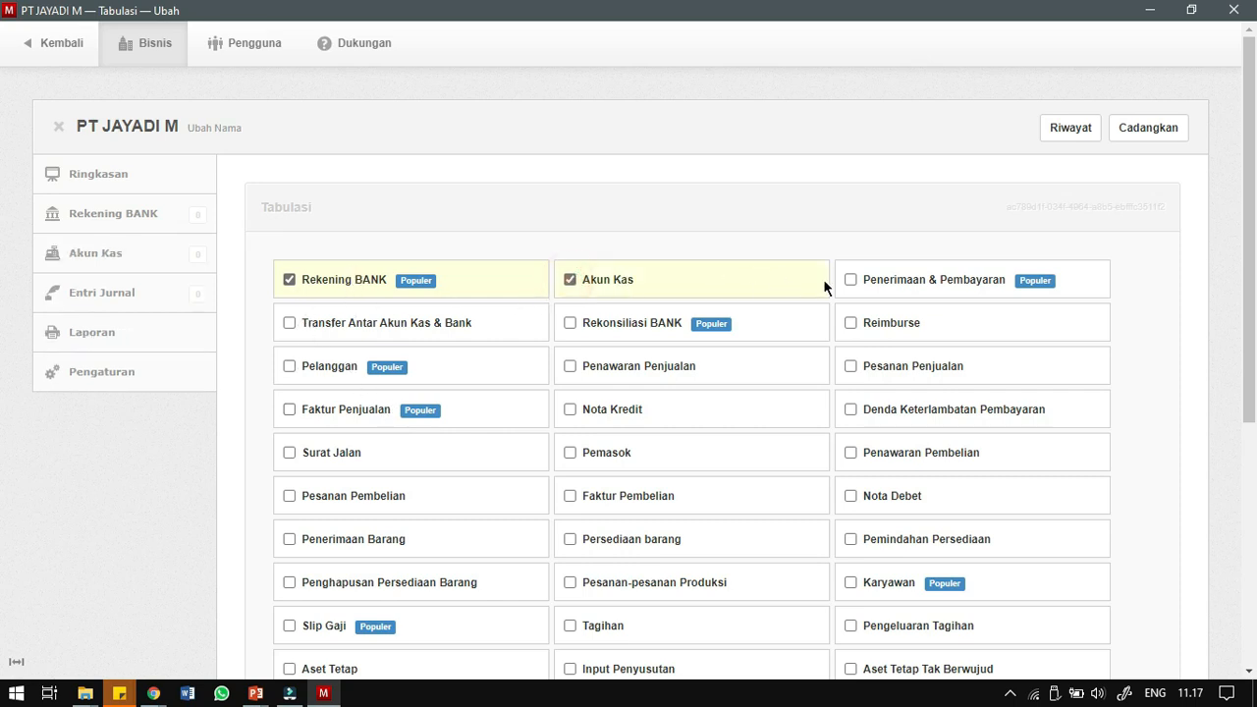
click(854, 280)
click(849, 281)
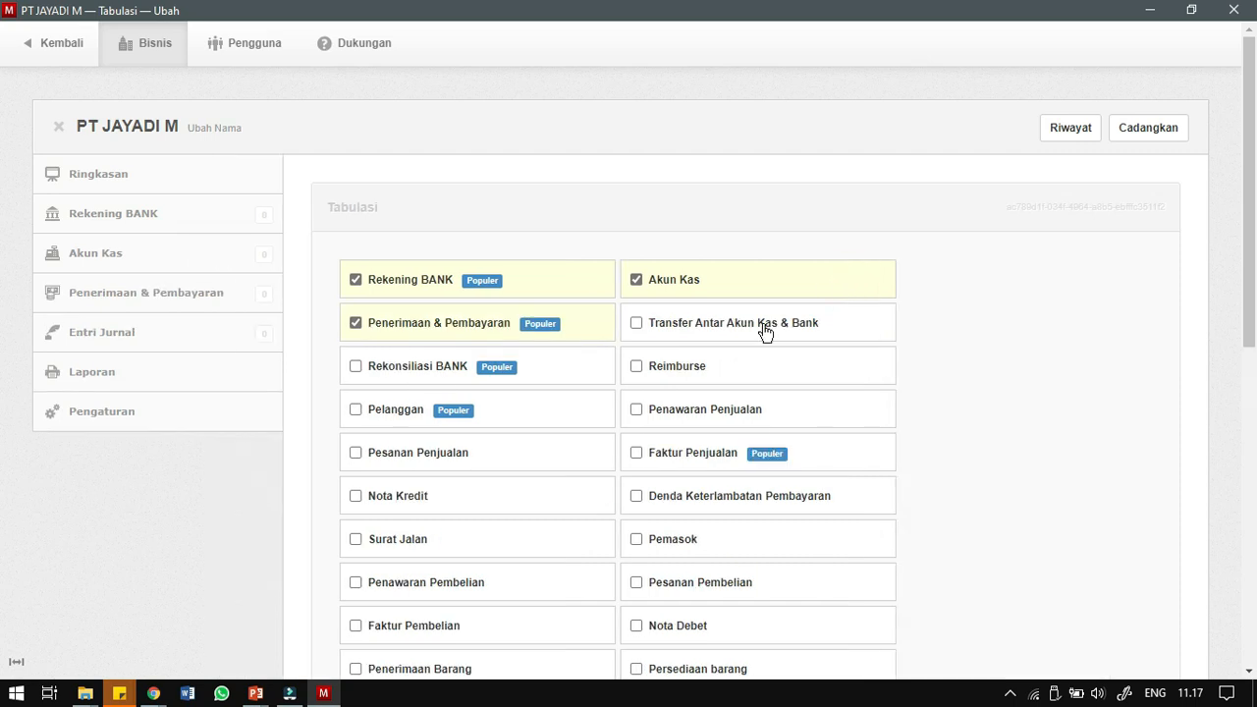
Enable the Pelanggan, Faktur Penjualan, Pemasok and Faktur Pembelian modules in Tabulasi.
click(356, 410)
click(636, 453)
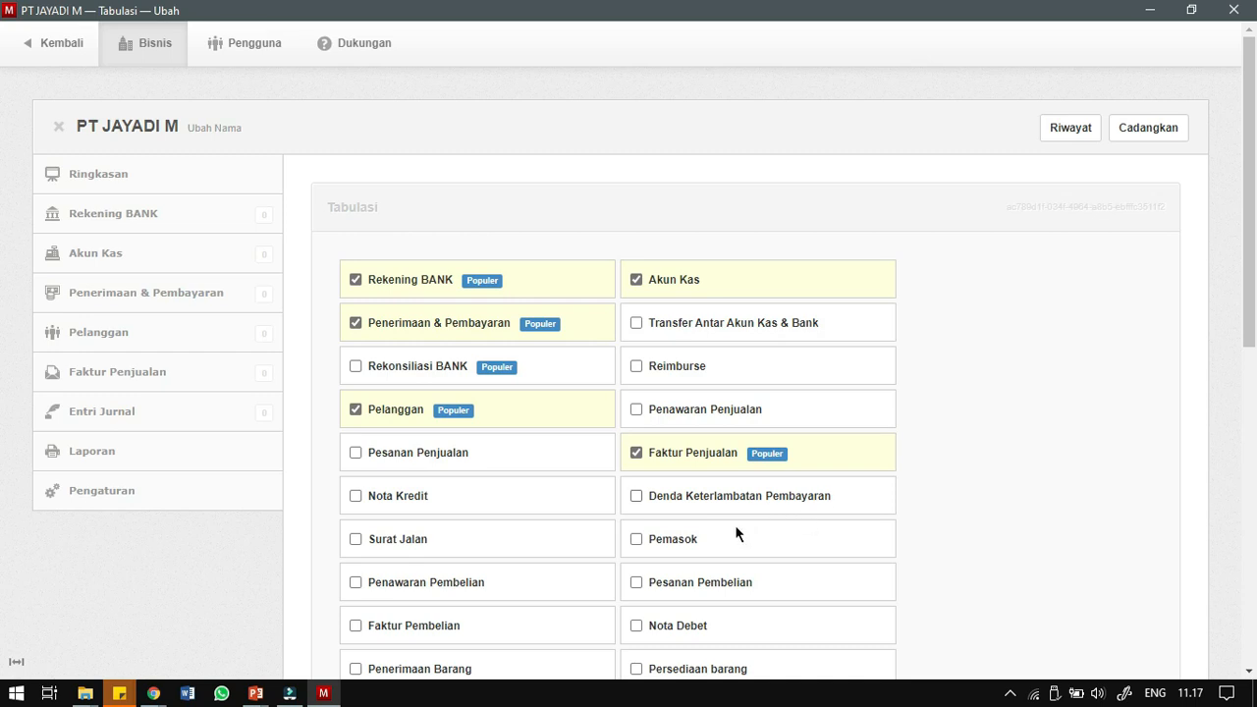
click(635, 540)
scroll(636, 540, down, 1)
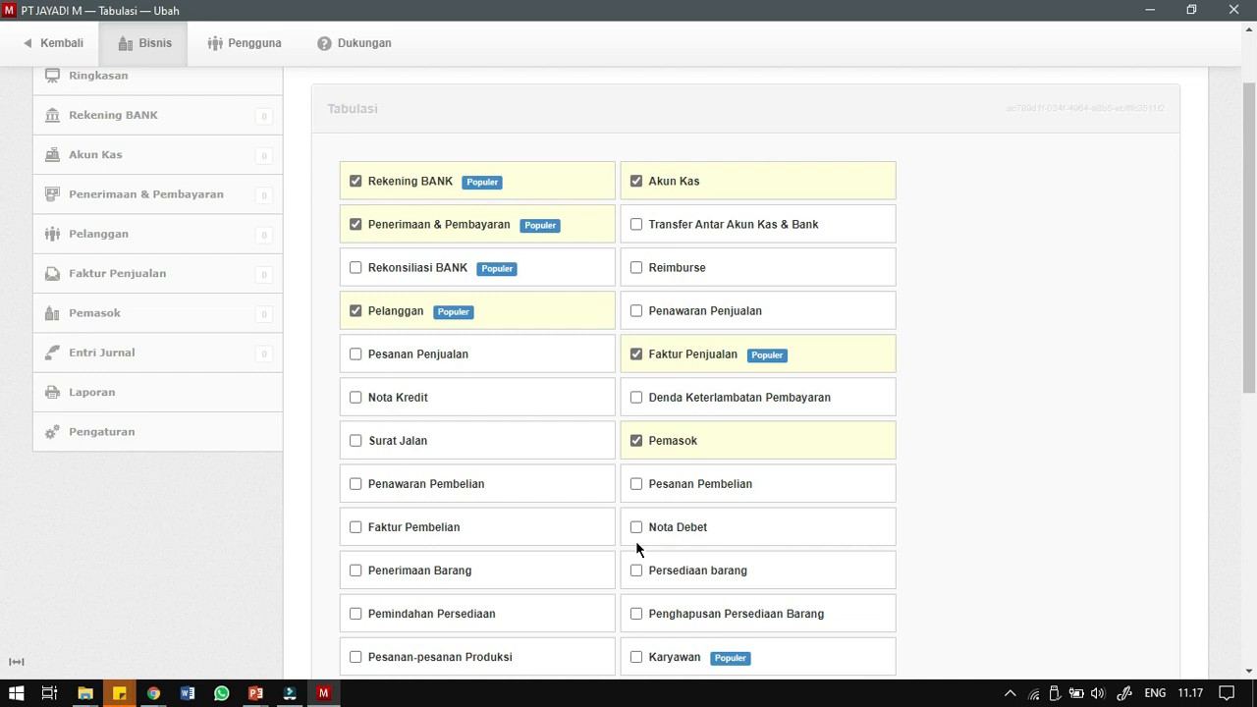
click(356, 526)
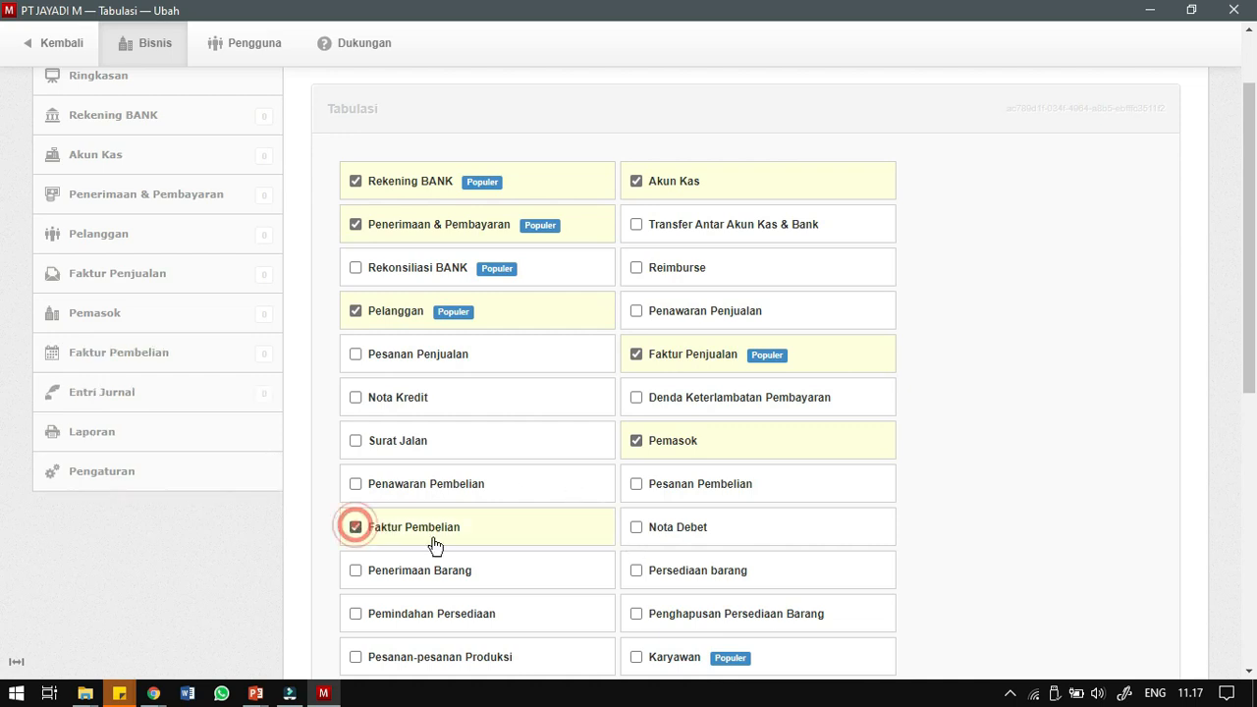
Enable the Aset Tetap and Input Penyusutan modules in Tabulasi.
scroll(604, 526, down, 1)
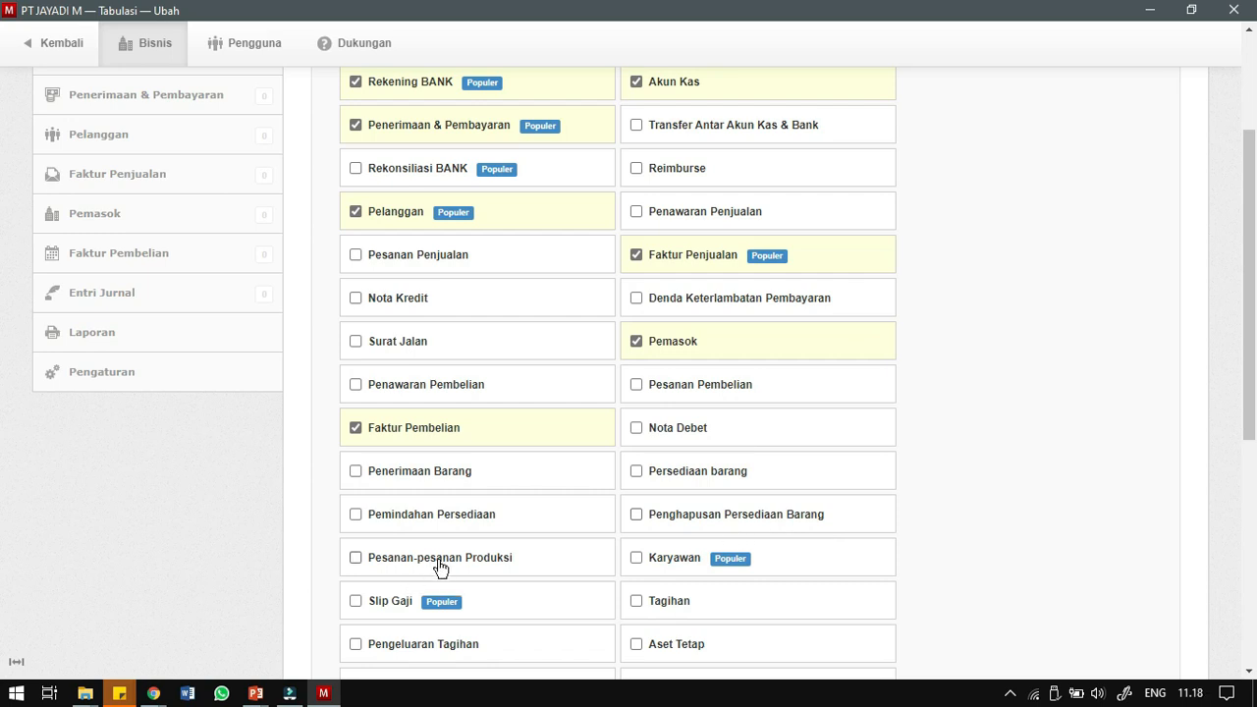
scroll(451, 560, down, 2)
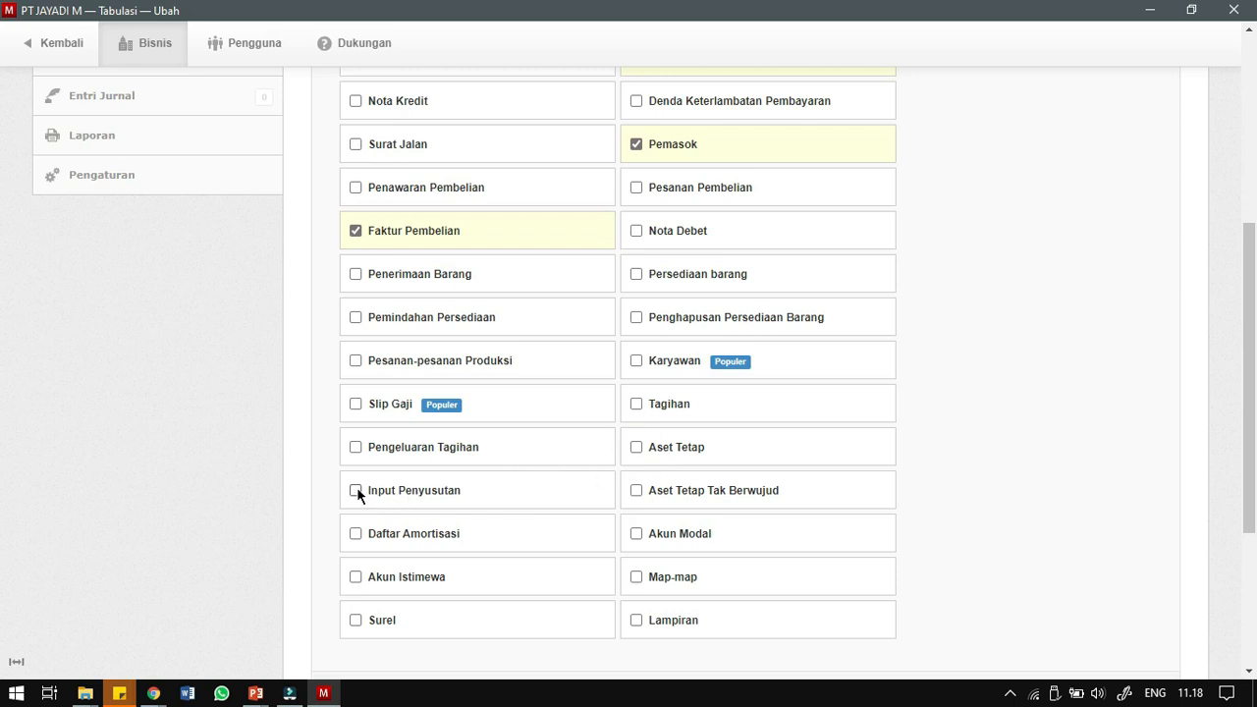
click(636, 447)
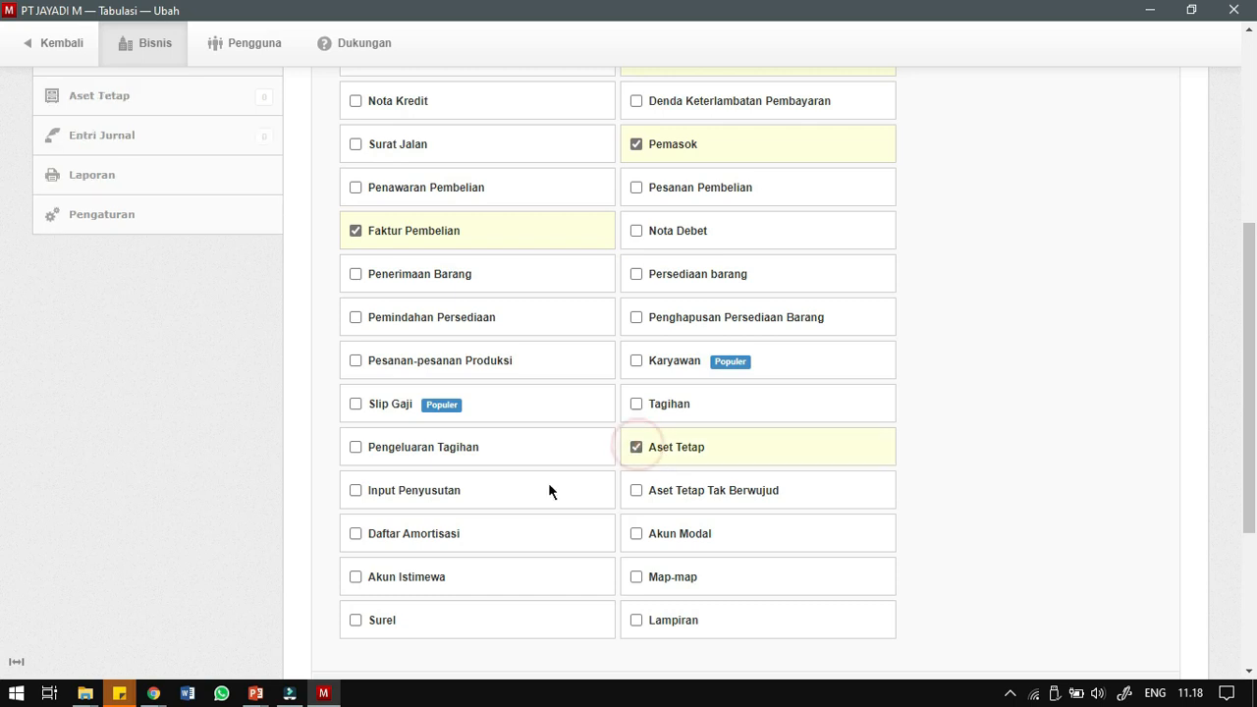
click(356, 490)
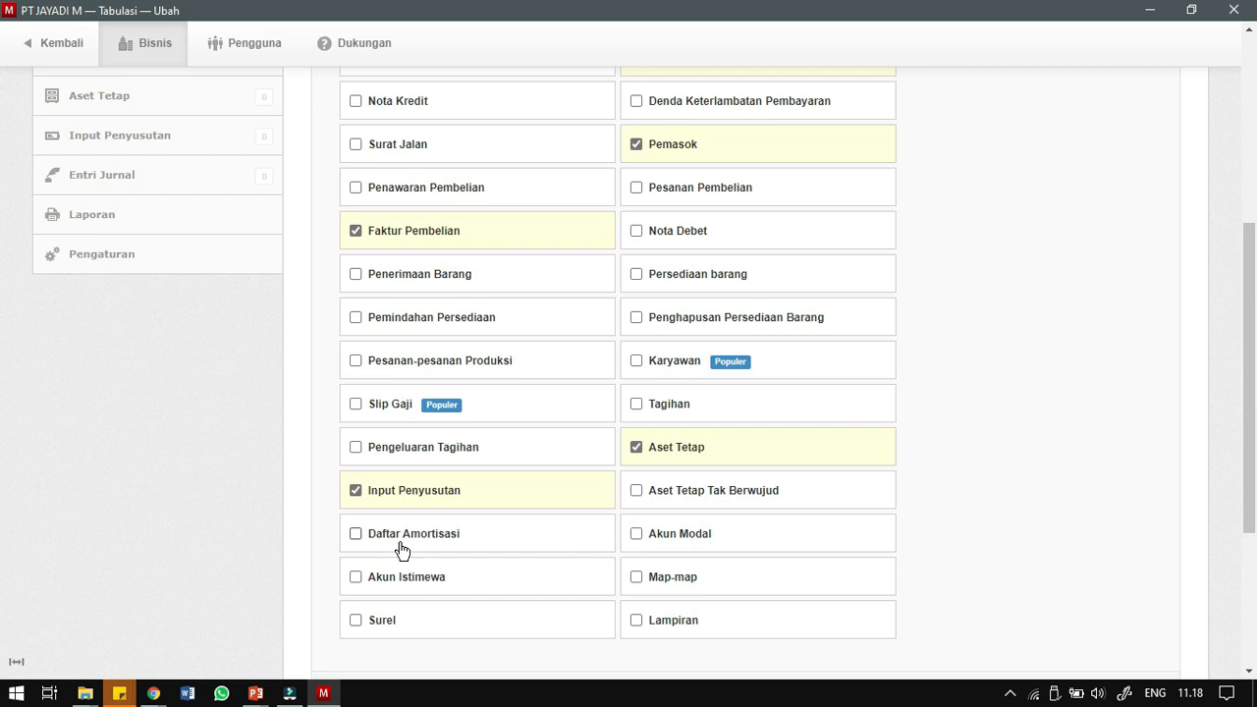
Enable the Akun Modal module in Tabulasi, review the selected modules and save the module selection.
click(636, 534)
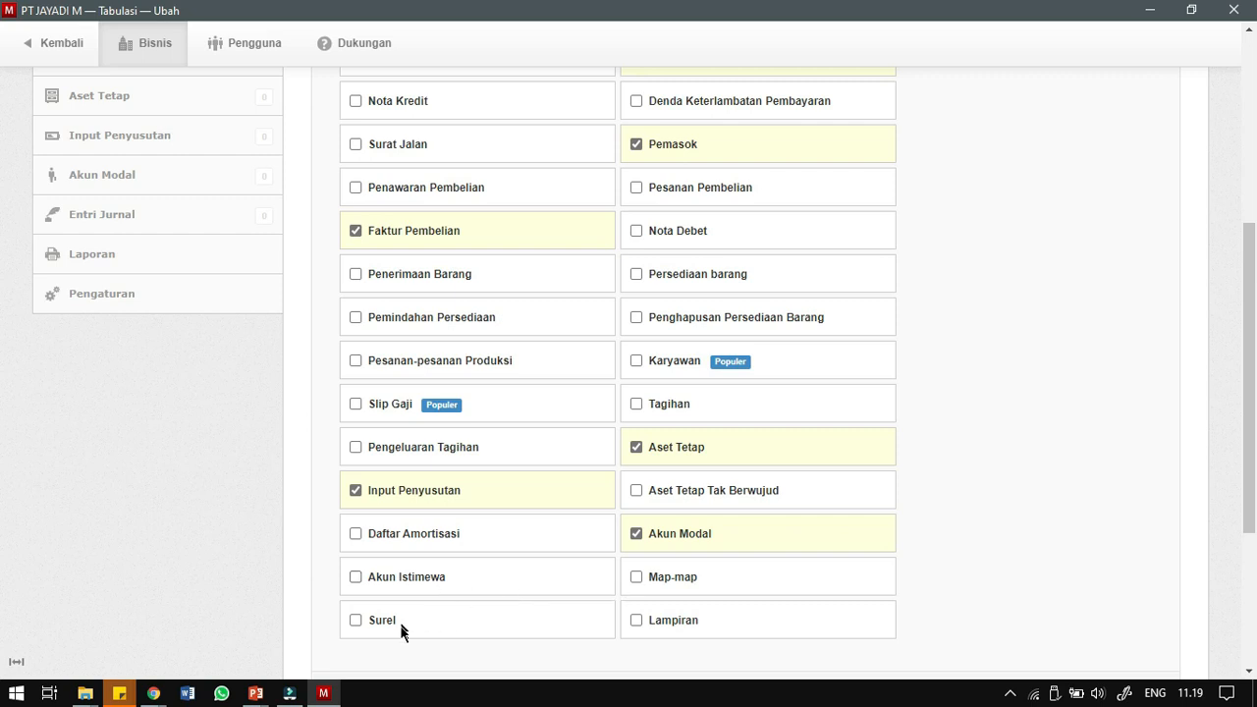
scroll(521, 603, up, 4)
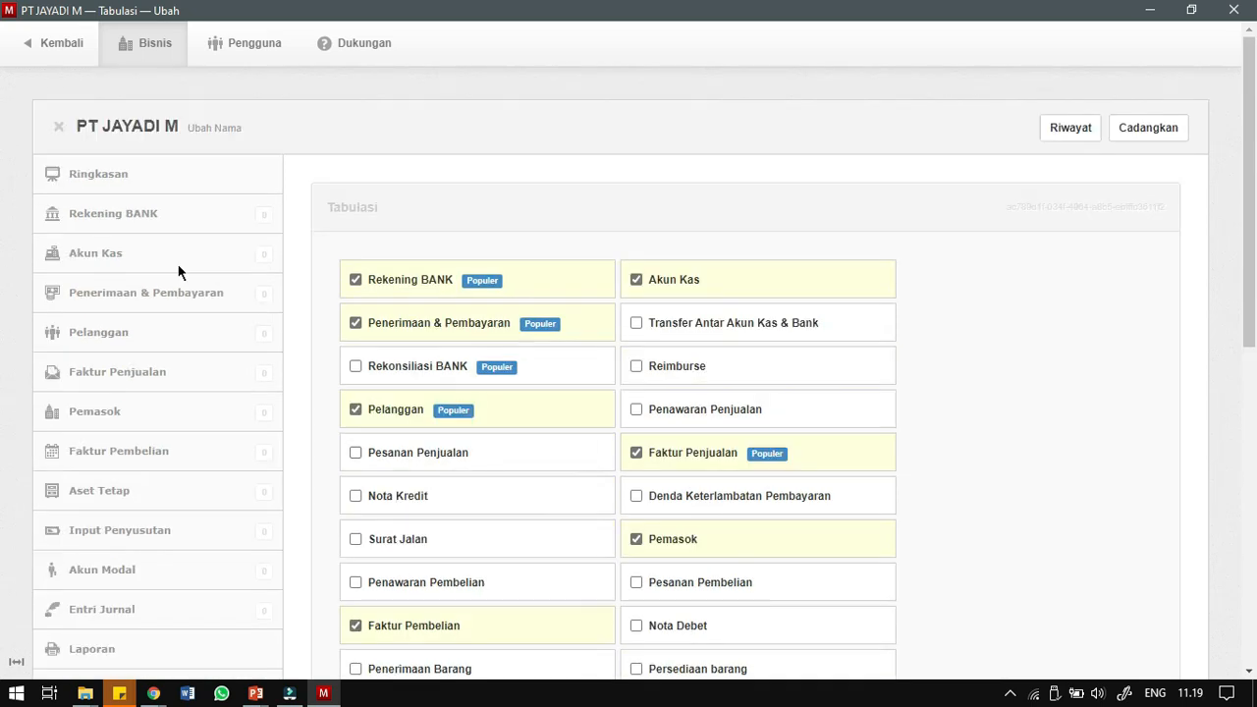
scroll(701, 424, down, 4)
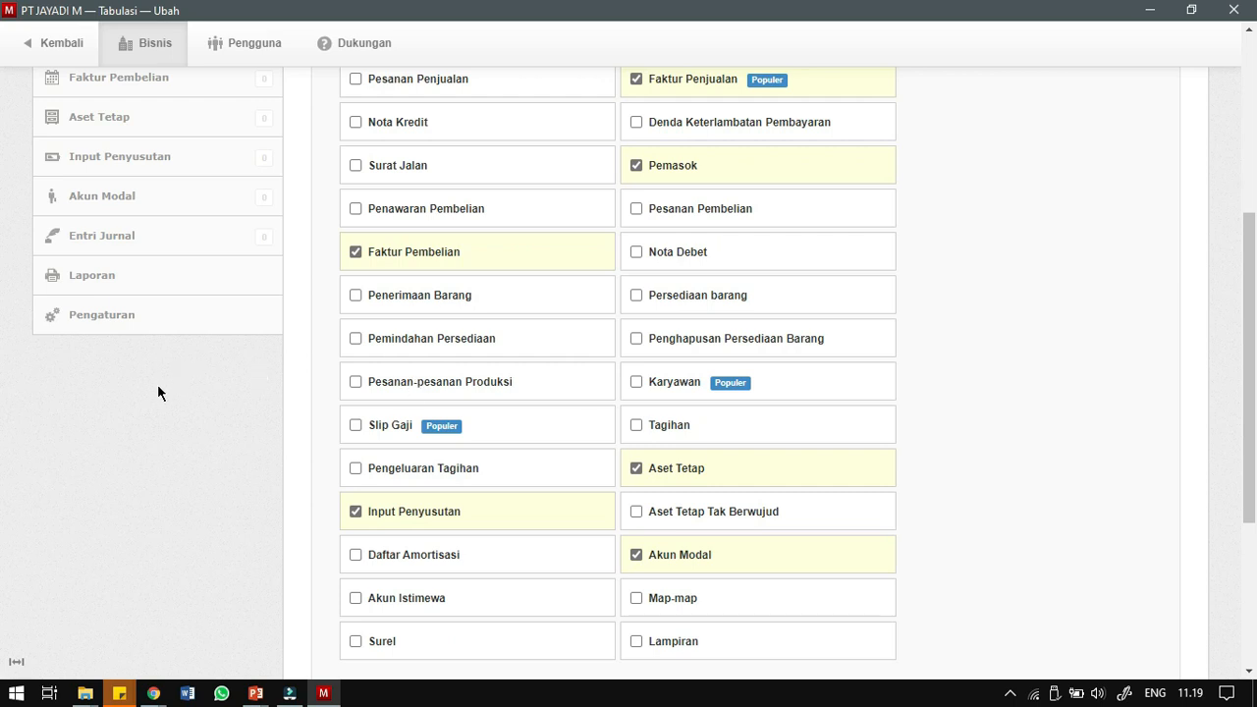
scroll(545, 452, down, 3)
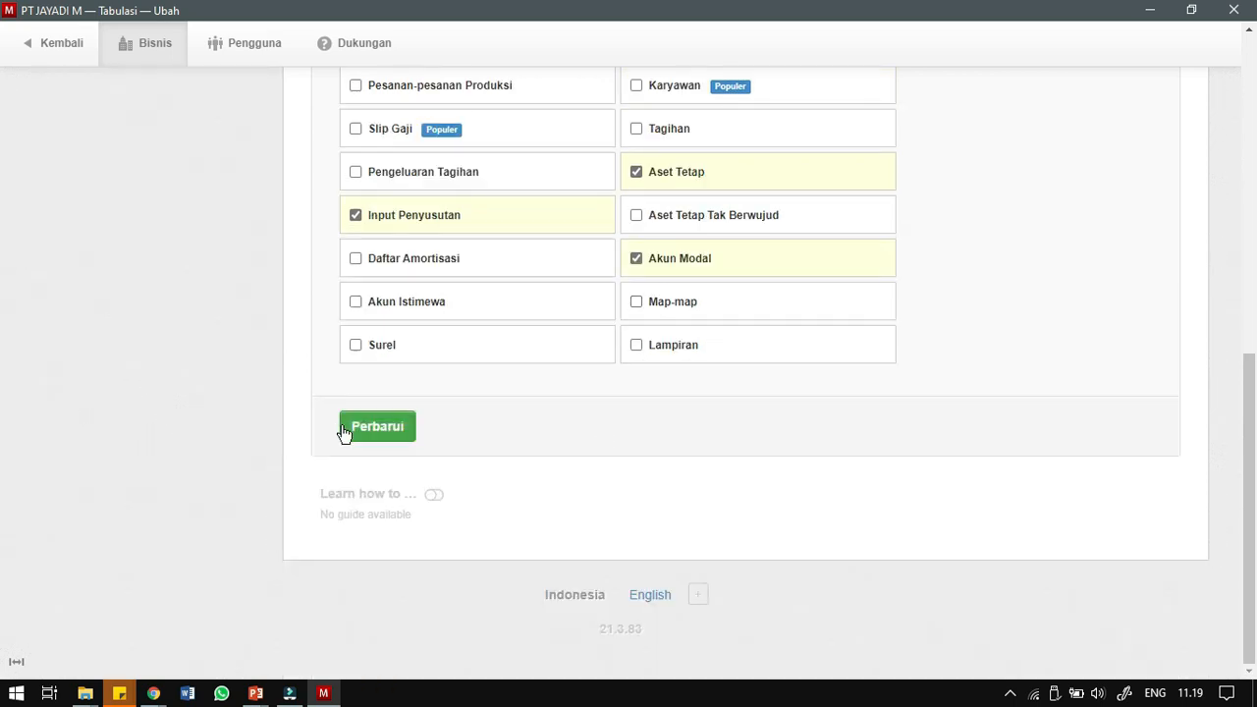
scroll(181, 356, up, 7)
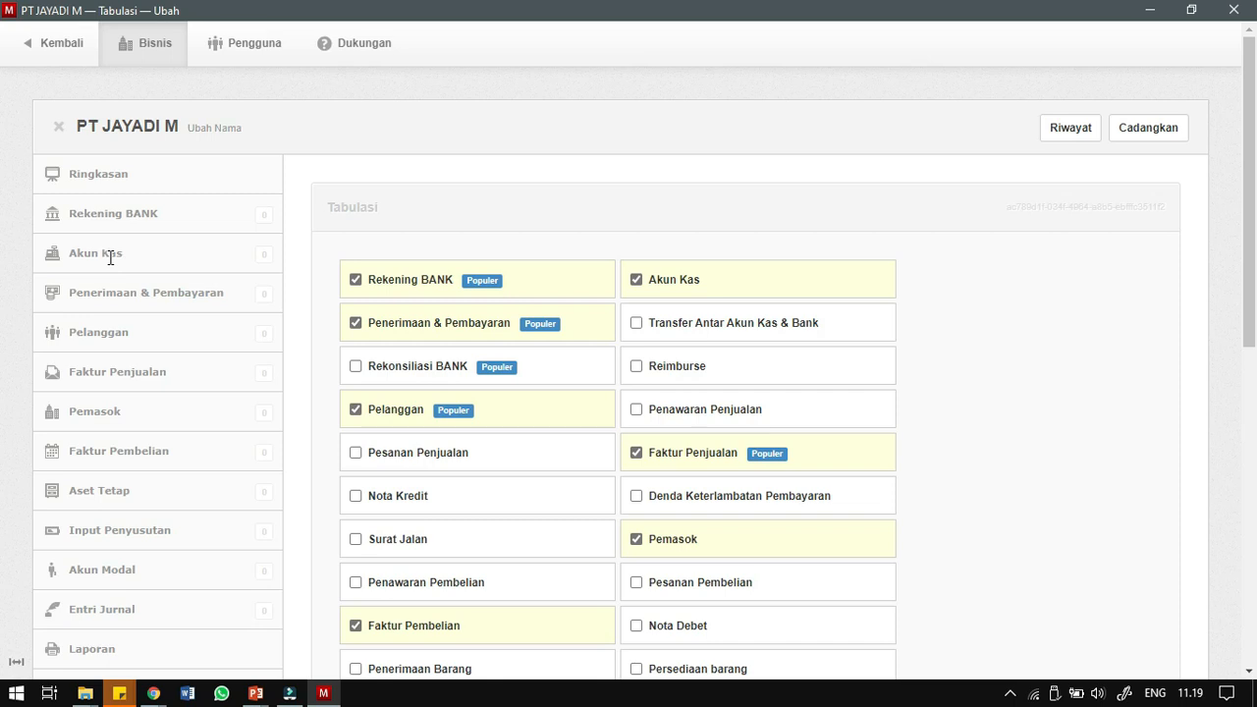
scroll(111, 257, down, 1)
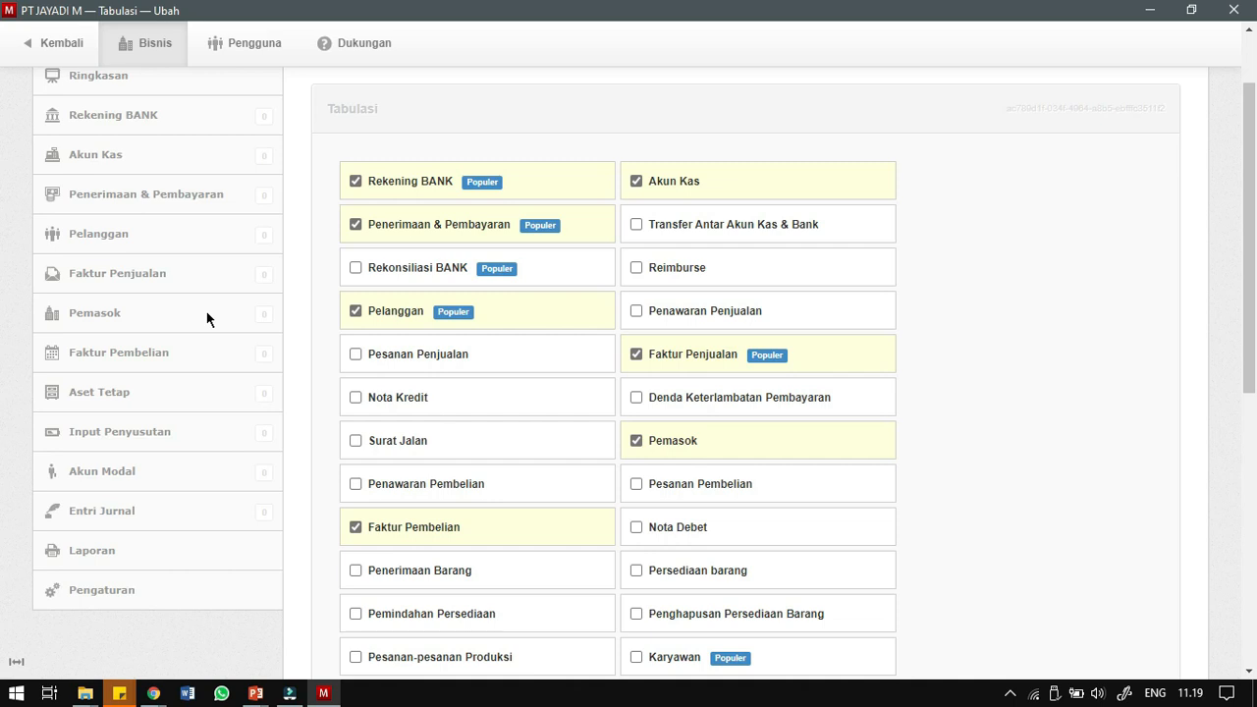
scroll(398, 491, down, 6)
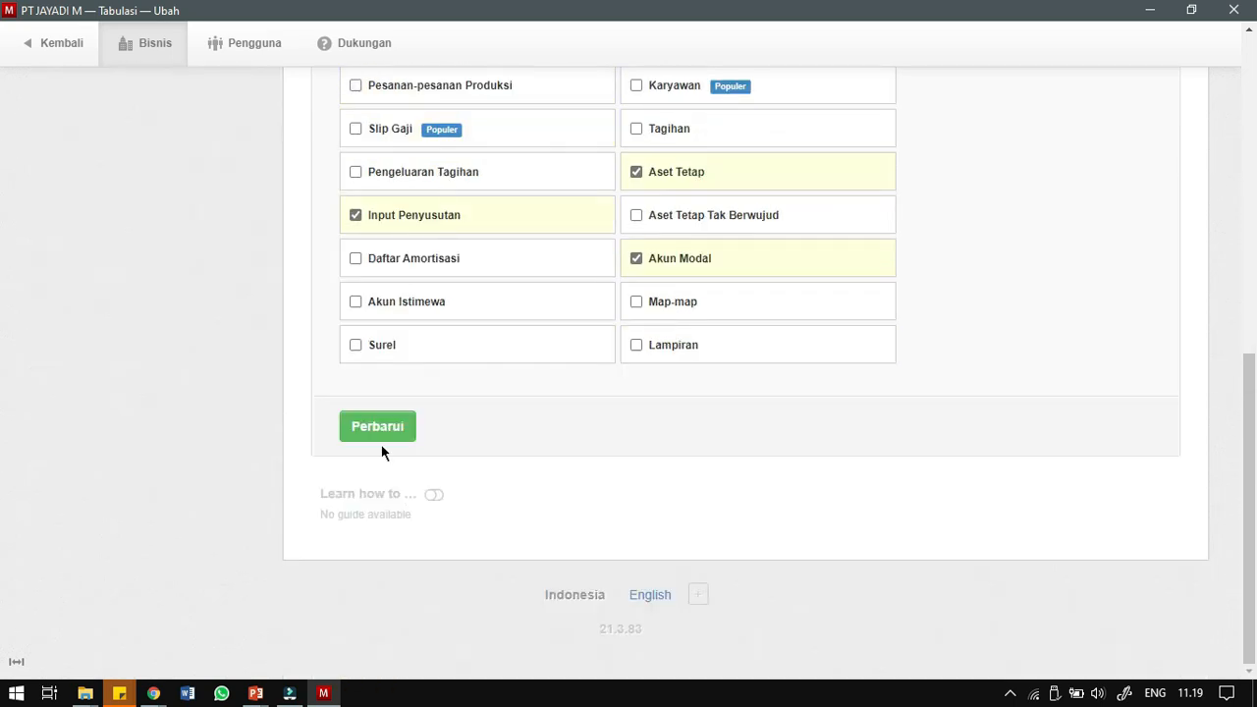
click(381, 422)
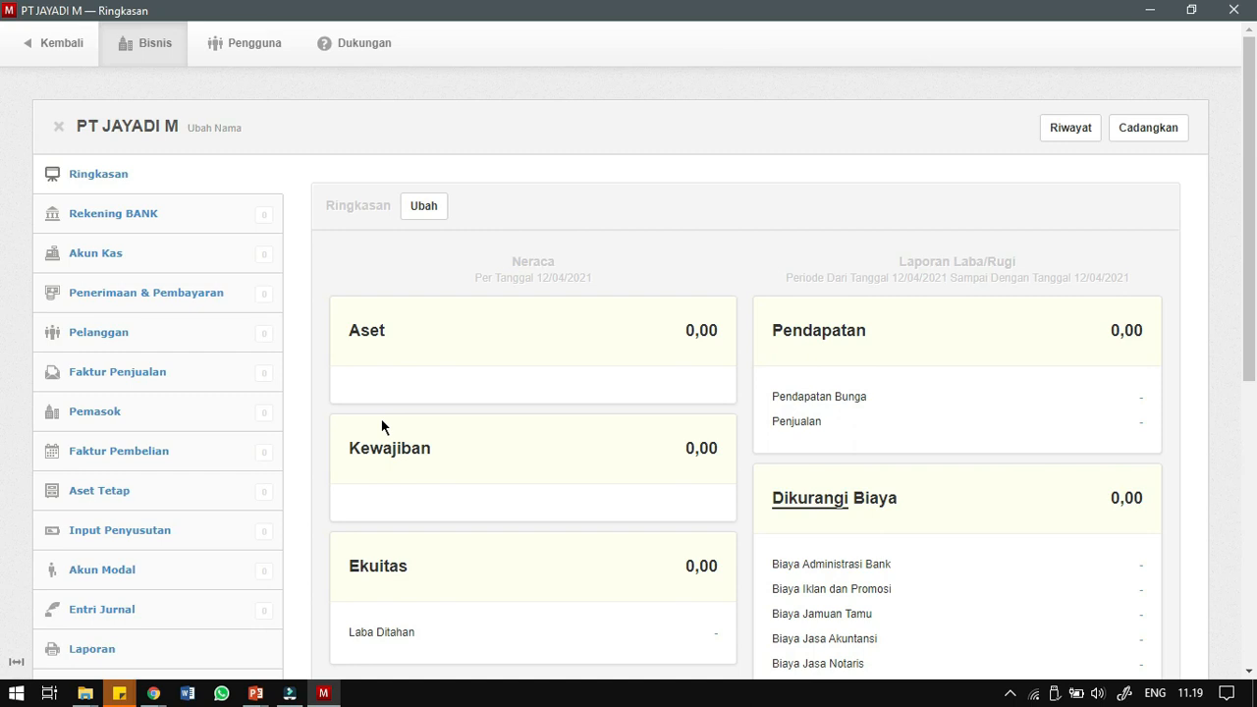
Look through the Rekening BANK, Akun Kas, Penerimaan & Pembayaran, Pelanggan and Faktur Penjualan pages, ending back on Ringkasan.
click(114, 218)
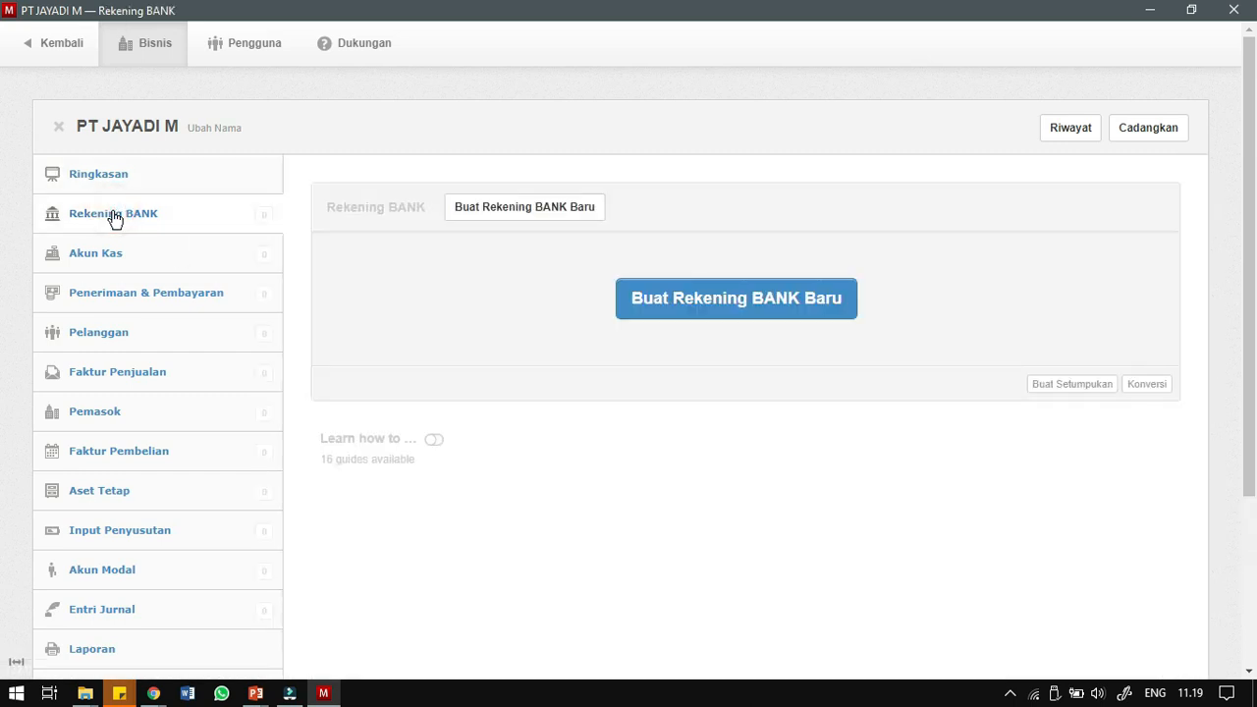
click(108, 253)
click(129, 294)
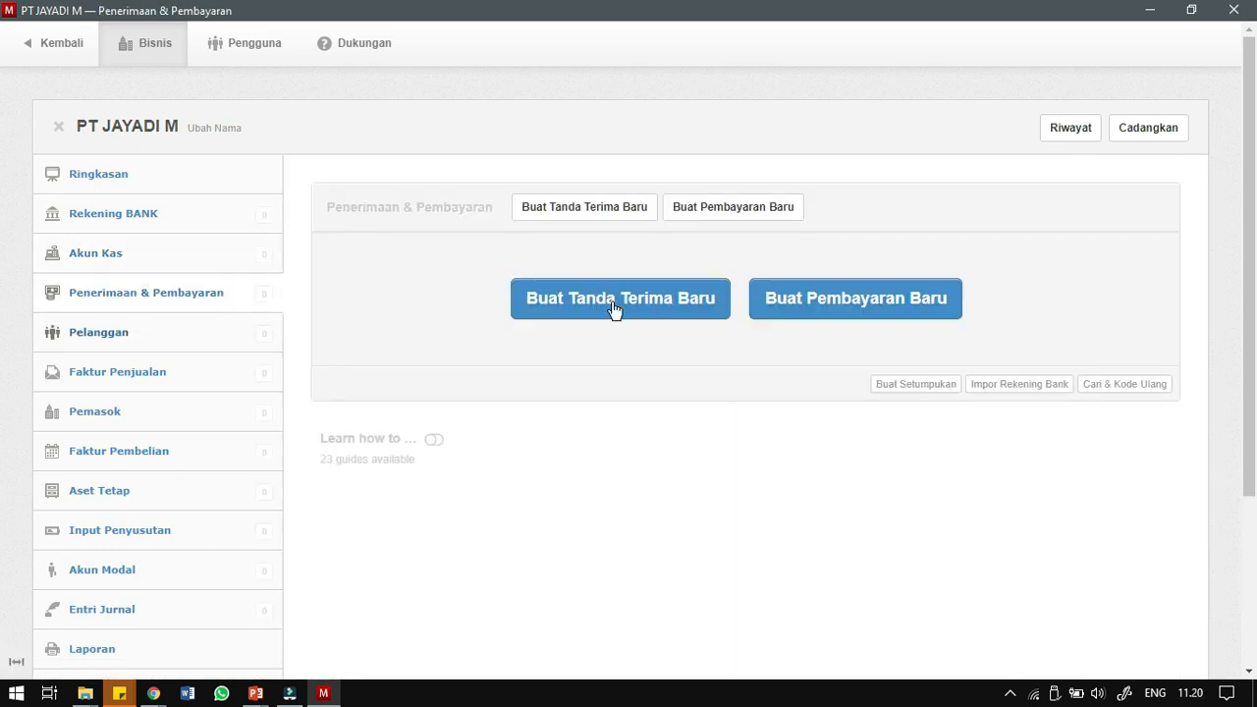
click(78, 344)
click(129, 370)
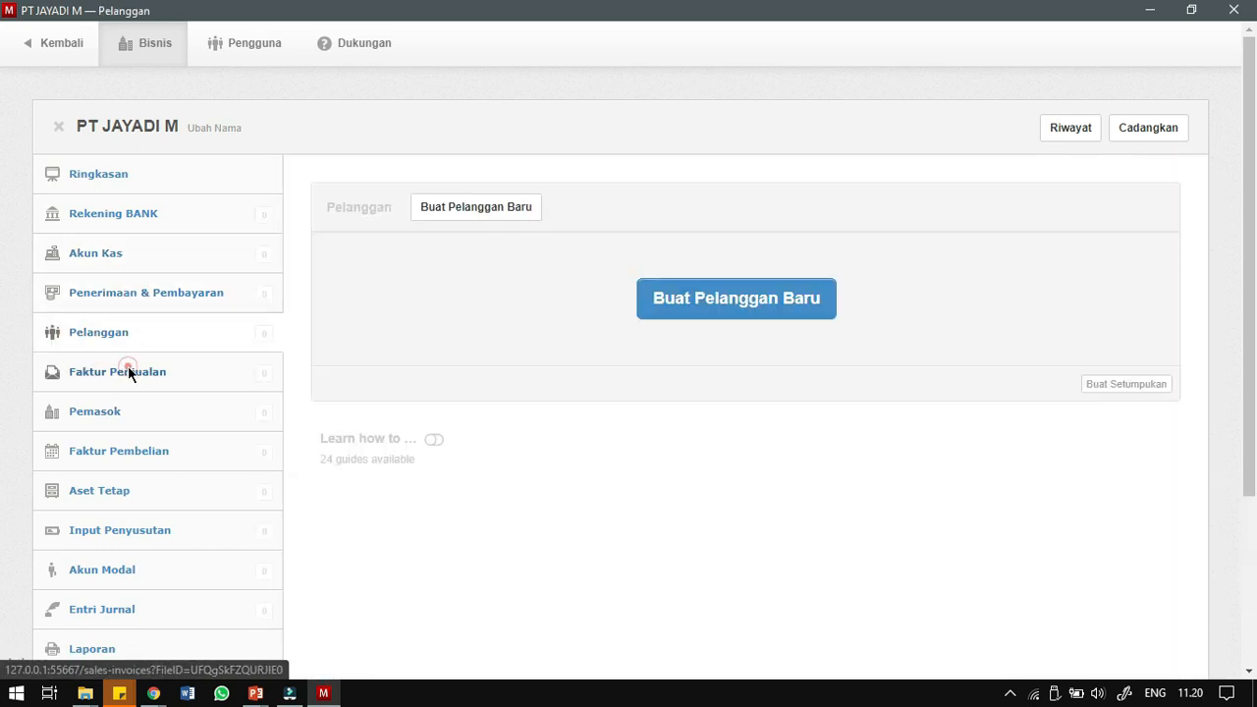
scroll(114, 432, down, 1)
scroll(114, 432, down, 2)
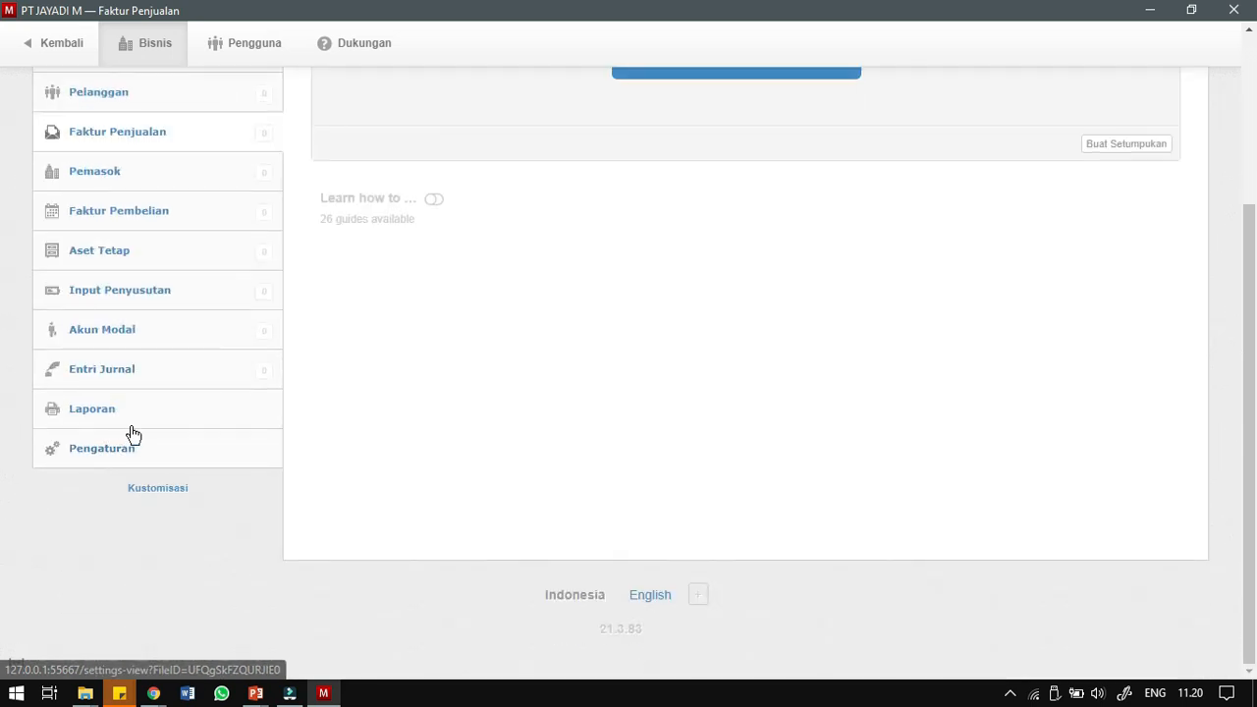
scroll(132, 432, up, 3)
click(106, 175)
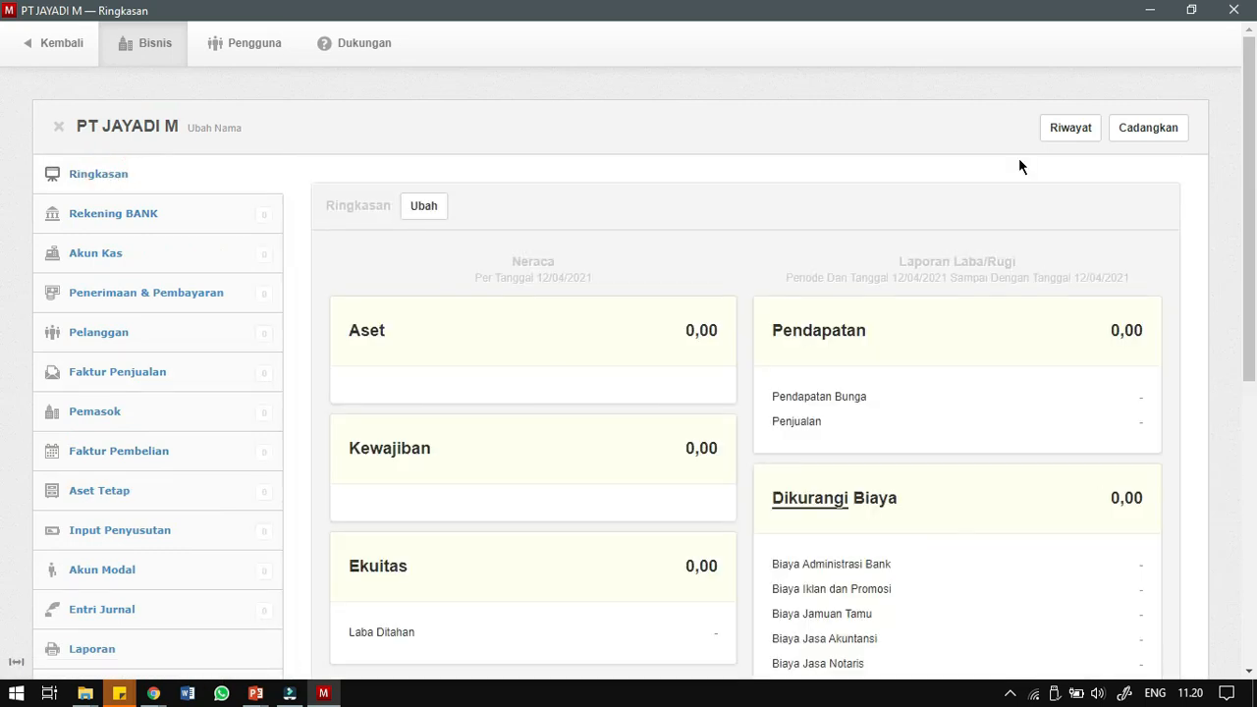
Examine the business's Riwayat log and the name and content options of the Cadangkan form, ending back on Ringkasan.
click(1068, 133)
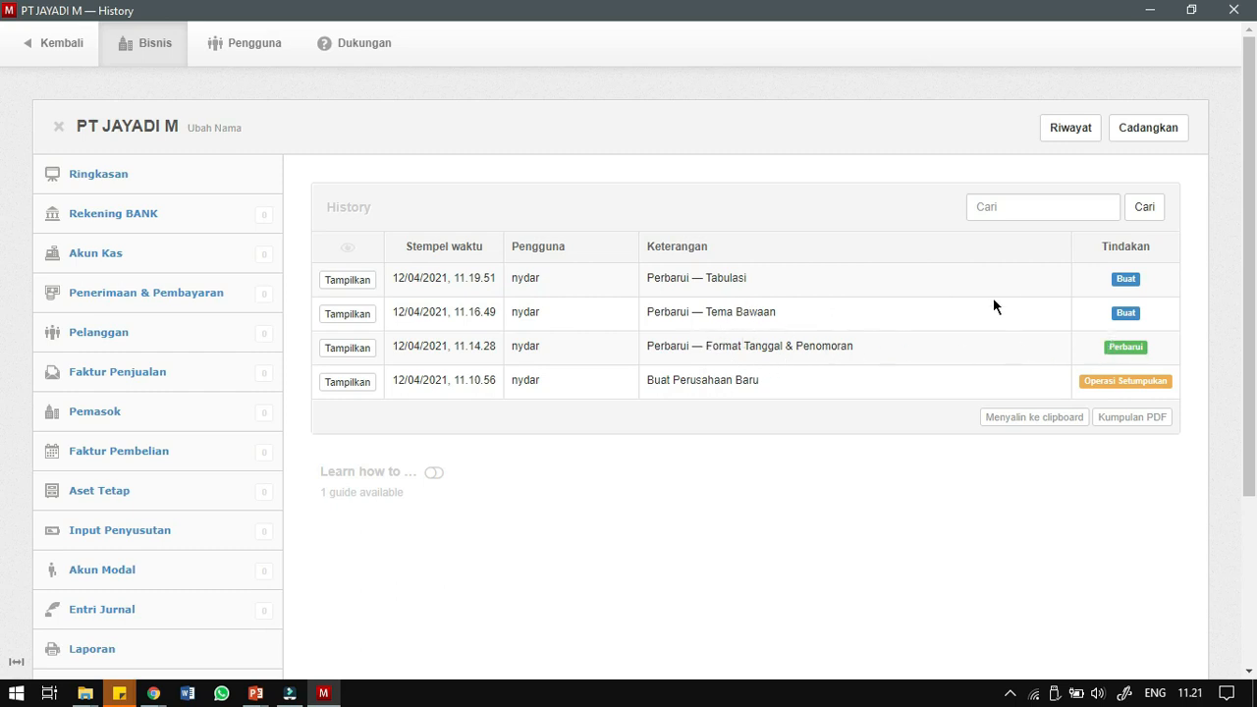
click(1146, 131)
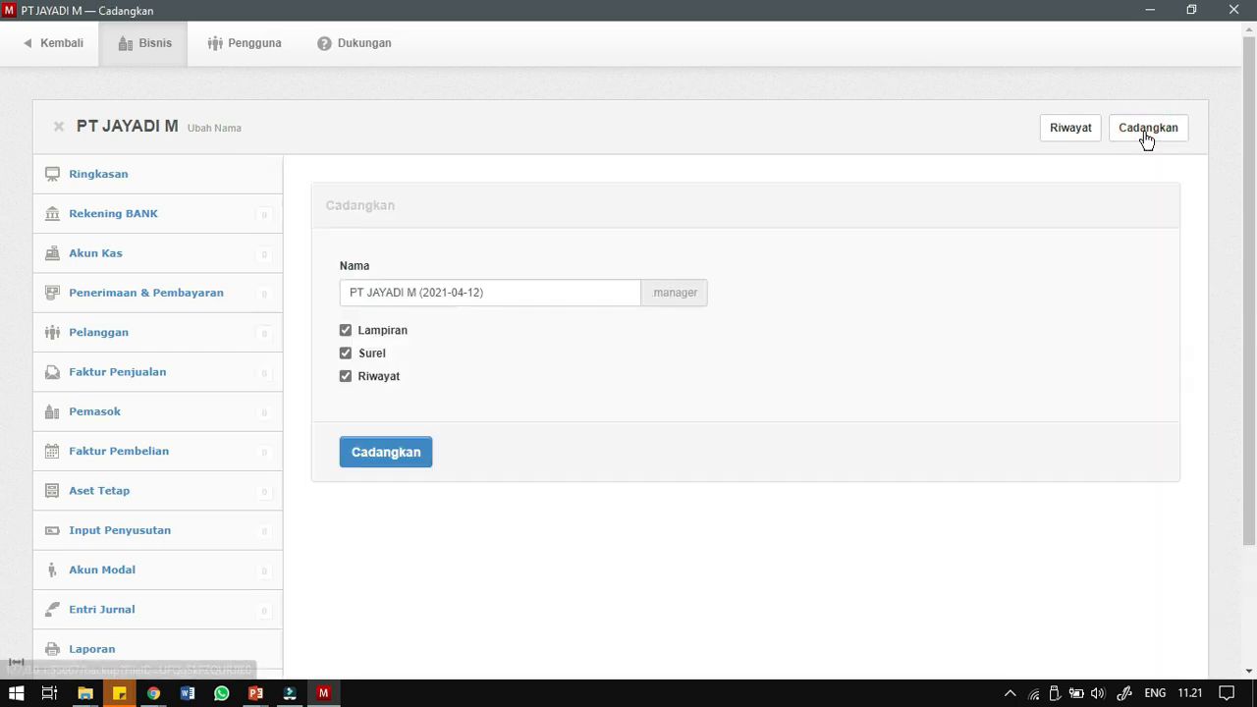
click(484, 292)
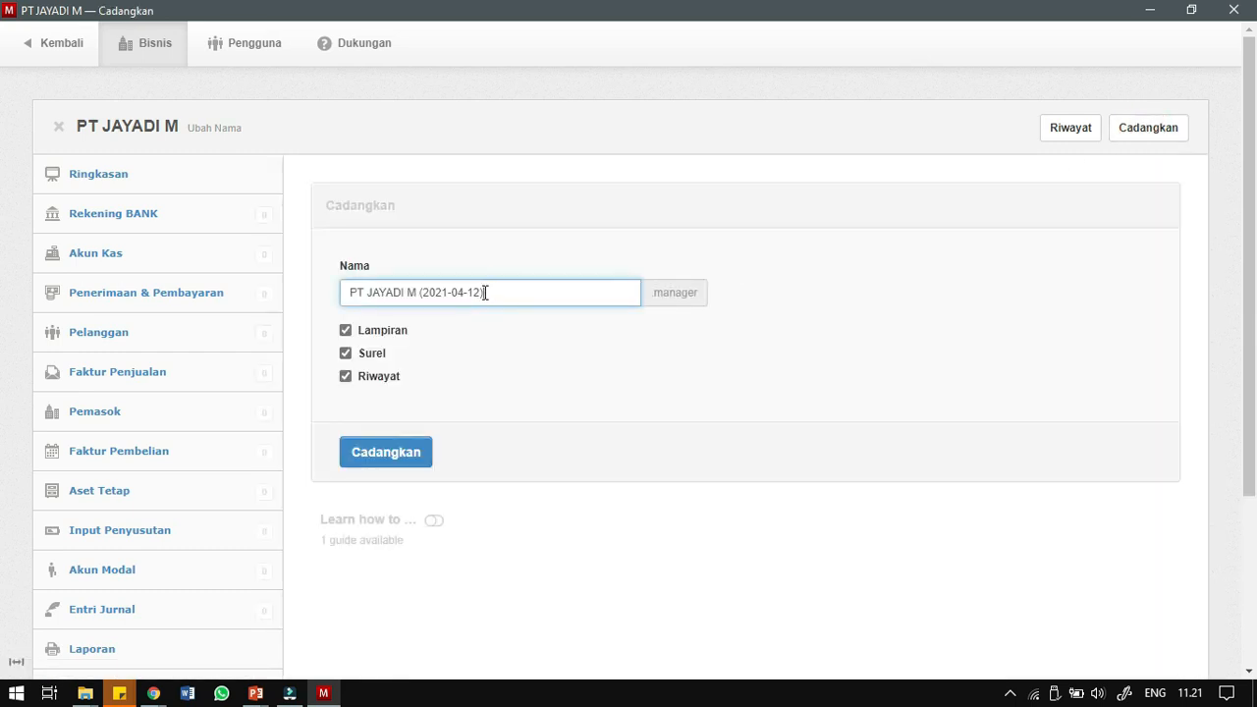
click(415, 283)
click(457, 286)
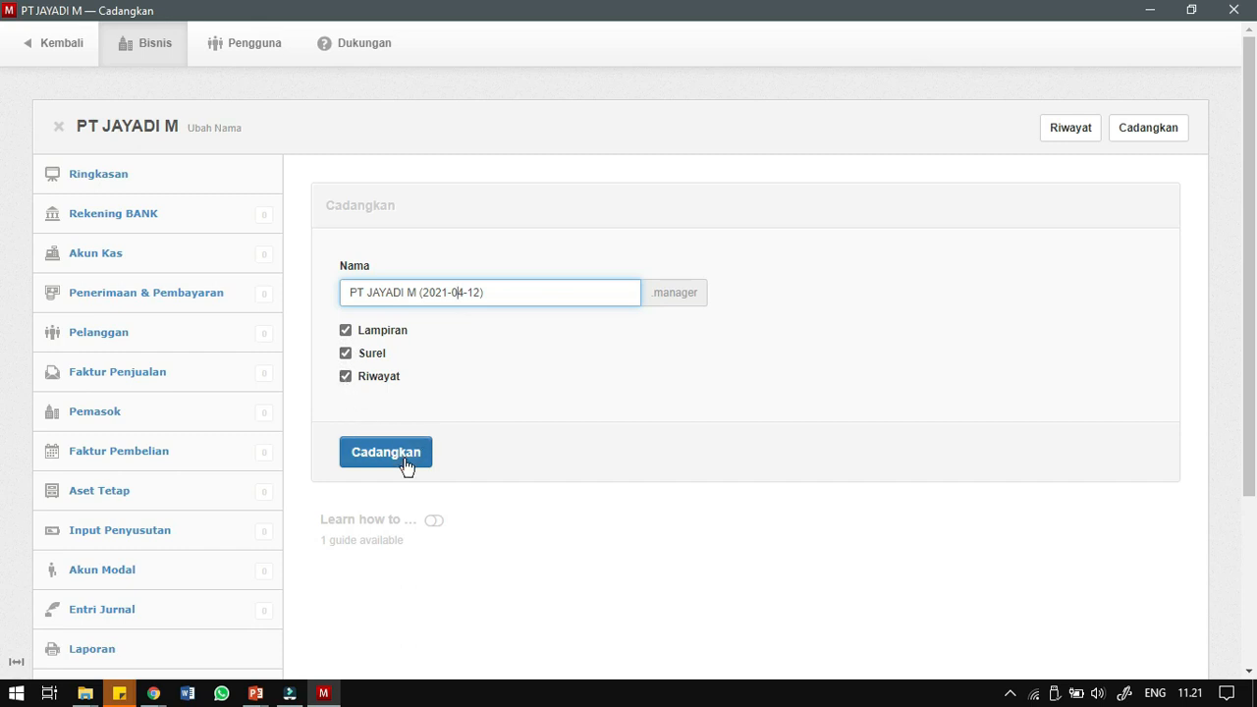
click(124, 182)
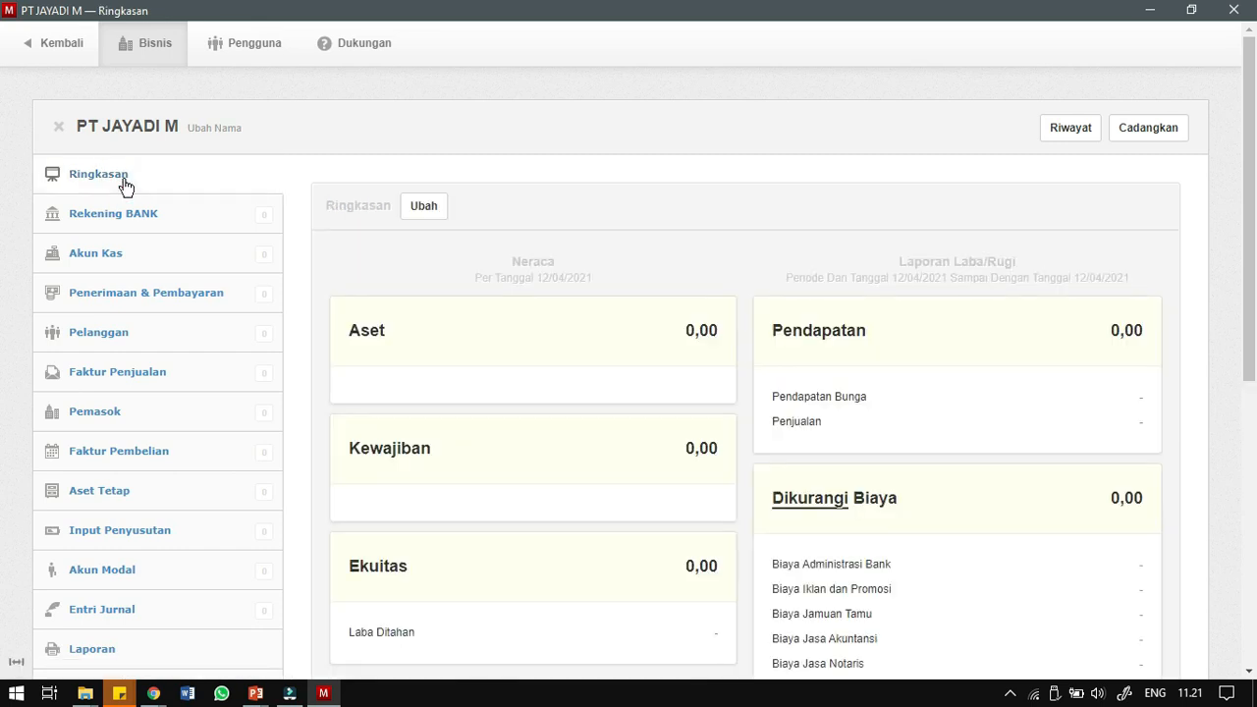